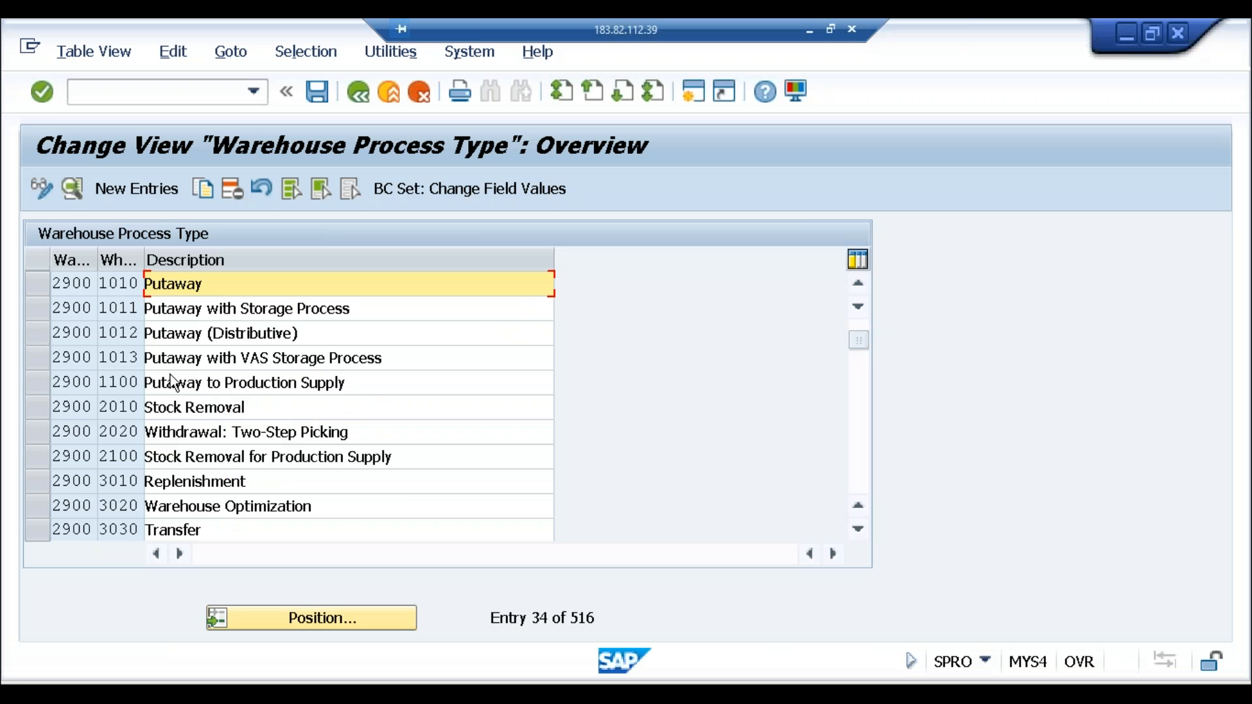
Open the details of warehouse process type 1010 (Putaway) for warehouse 2900.
{"action": "left_click", "coordinate": [36, 286]}
{"action": "left_click", "coordinate": [72, 186]}
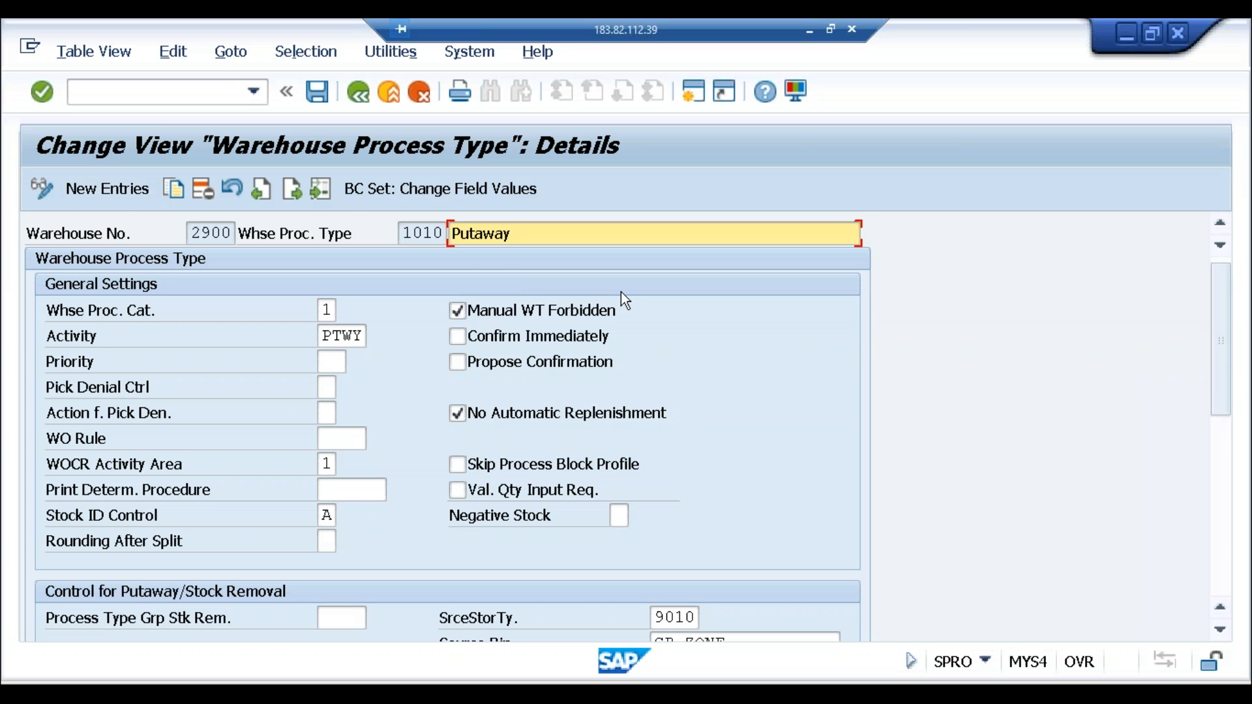
{"action": "scroll", "coordinate": [621, 294], "scroll_direction": "down", "scroll_amount": 1}
{"action": "scroll", "coordinate": [621, 298], "scroll_direction": "up", "scroll_amount": 1}
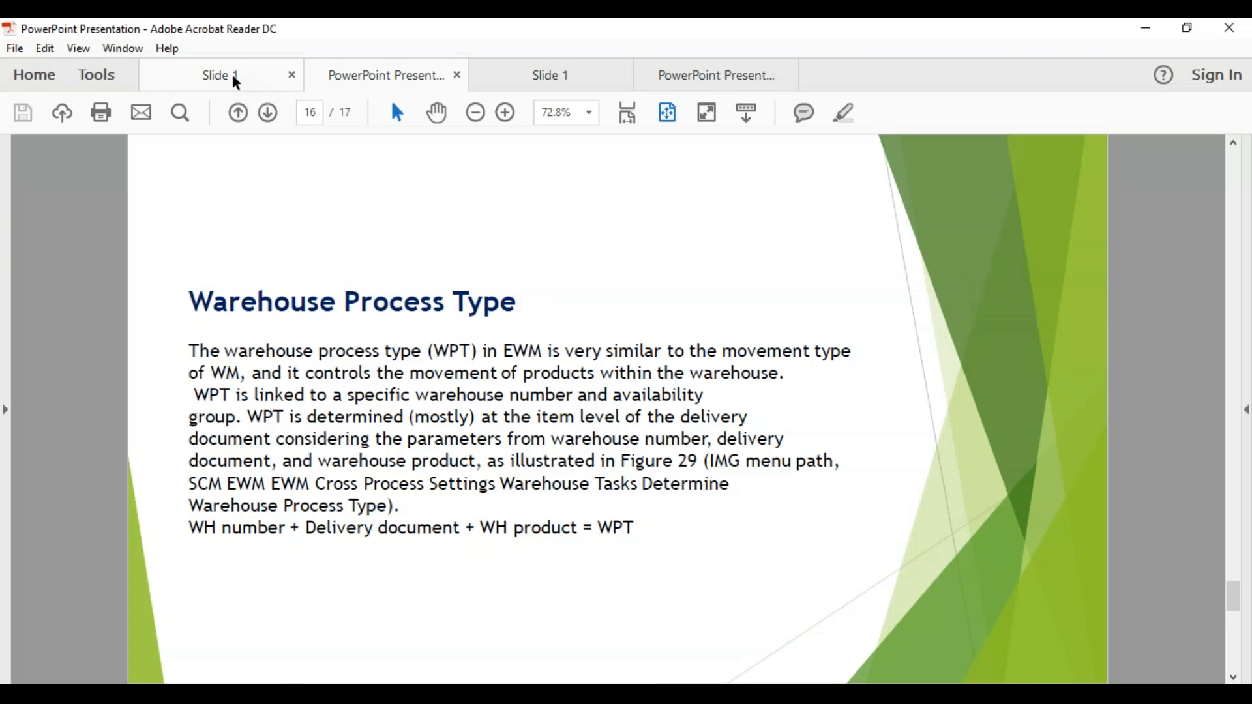
Switch to the Slide 1 PDF in Acrobat Reader and review the EWM inbound process slides.
{"action": "left_click", "coordinate": [232, 73]}
{"action": "scroll", "coordinate": [446, 311], "scroll_direction": "down", "scroll_amount": 3}
{"action": "scroll", "coordinate": [446, 311], "scroll_direction": "down", "scroll_amount": 6}
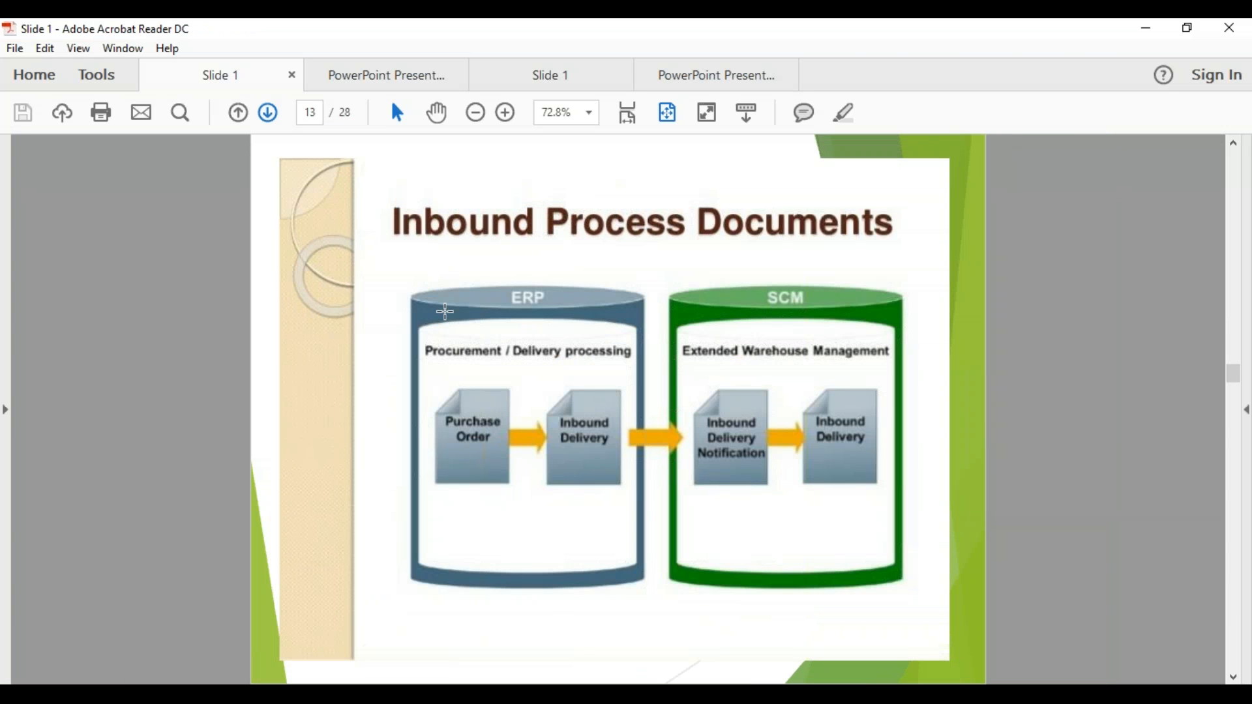
{"action": "scroll", "coordinate": [446, 311], "scroll_direction": "up", "scroll_amount": 3}
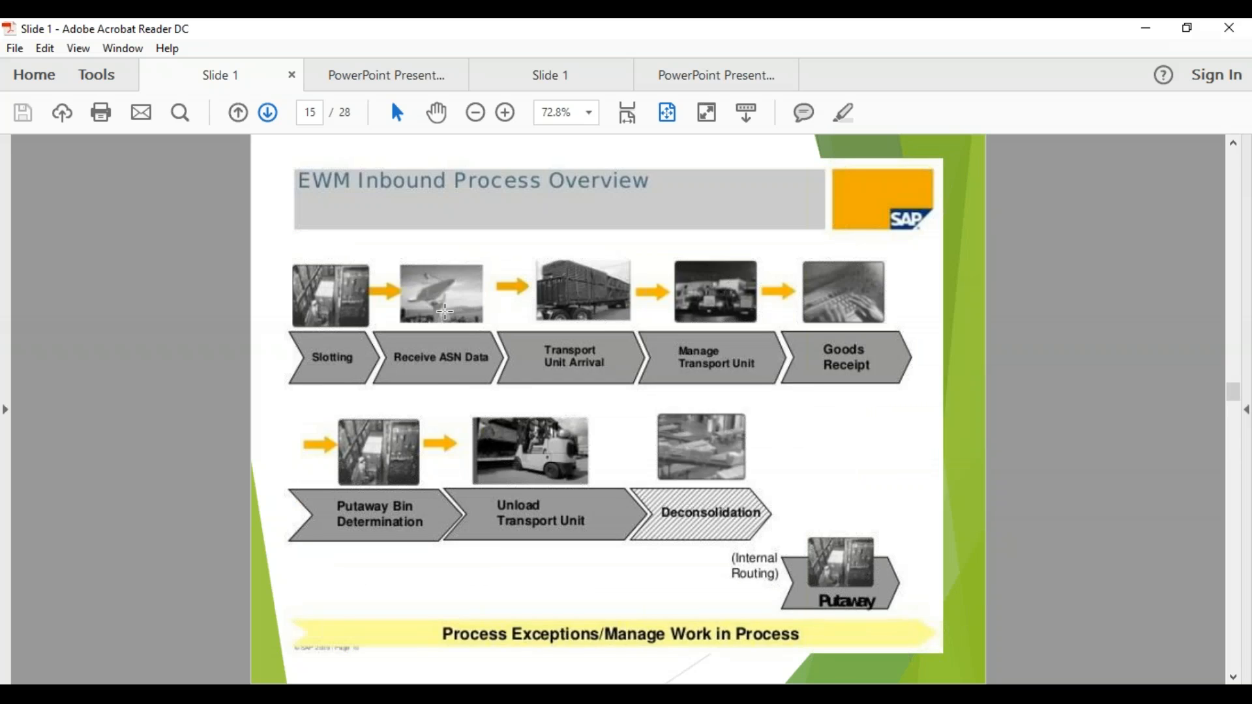
{"action": "scroll", "coordinate": [446, 312], "scroll_direction": "down", "scroll_amount": 2}
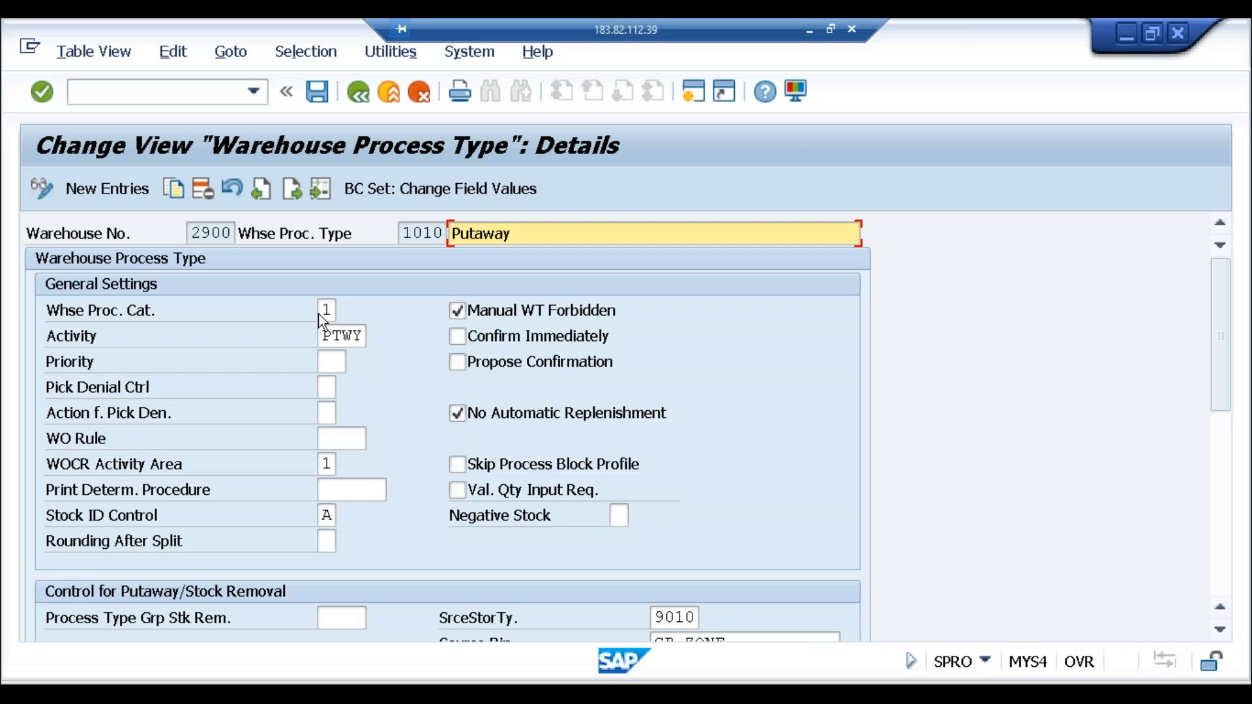
In the details of process type 1010, view the possible warehouse process categories and close the list without choosing one.
{"action": "left_click", "coordinate": [325, 312]}
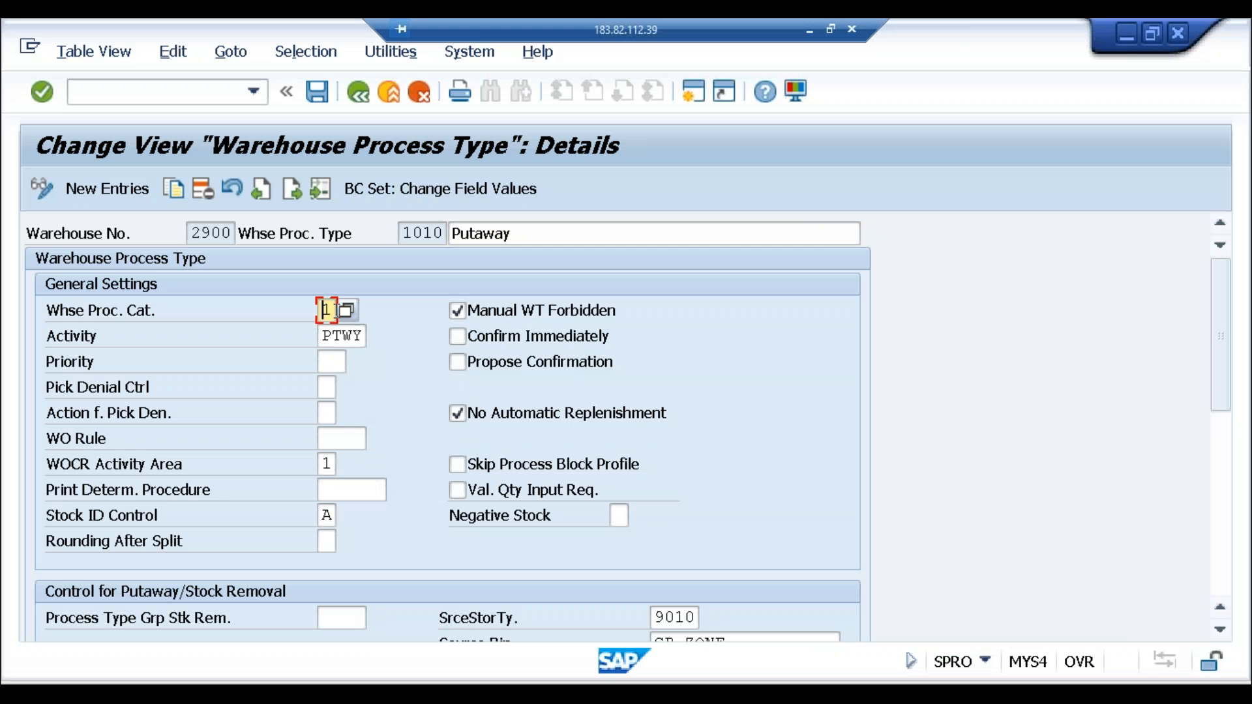
{"action": "left_click", "coordinate": [346, 311]}
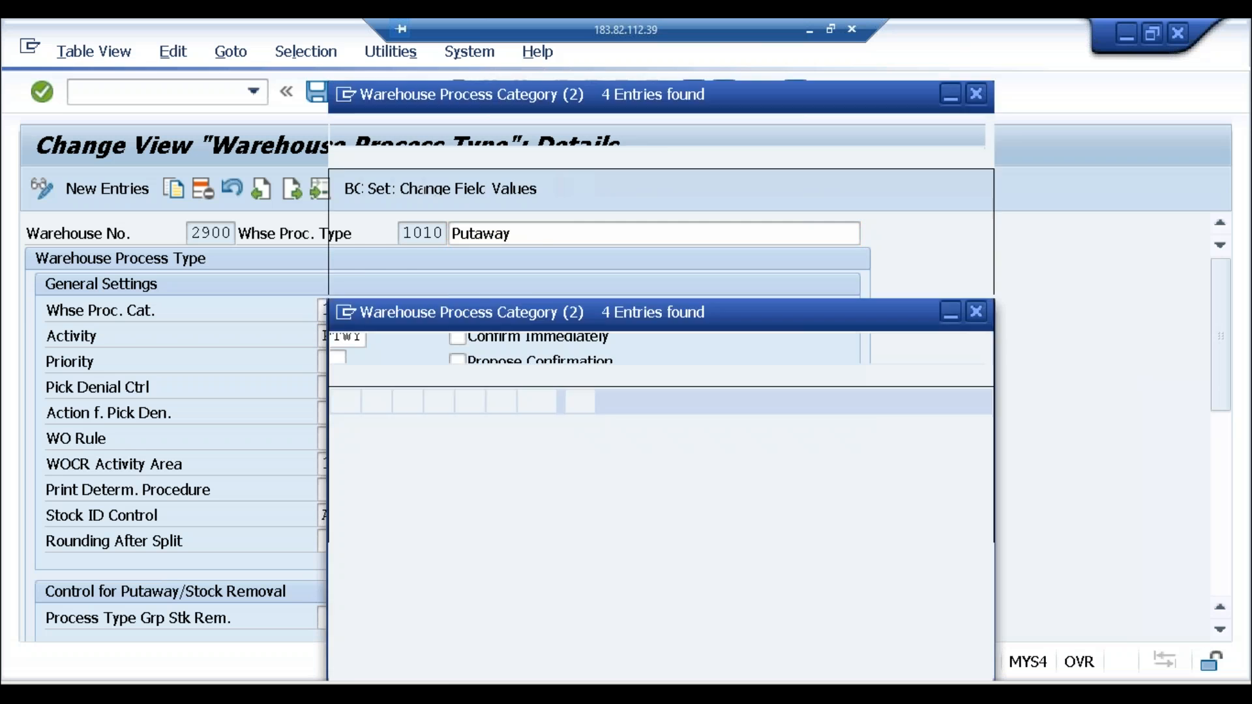
{"action": "left_click_drag", "start_coordinate": [415, 94], "coordinate": [496, 91]}
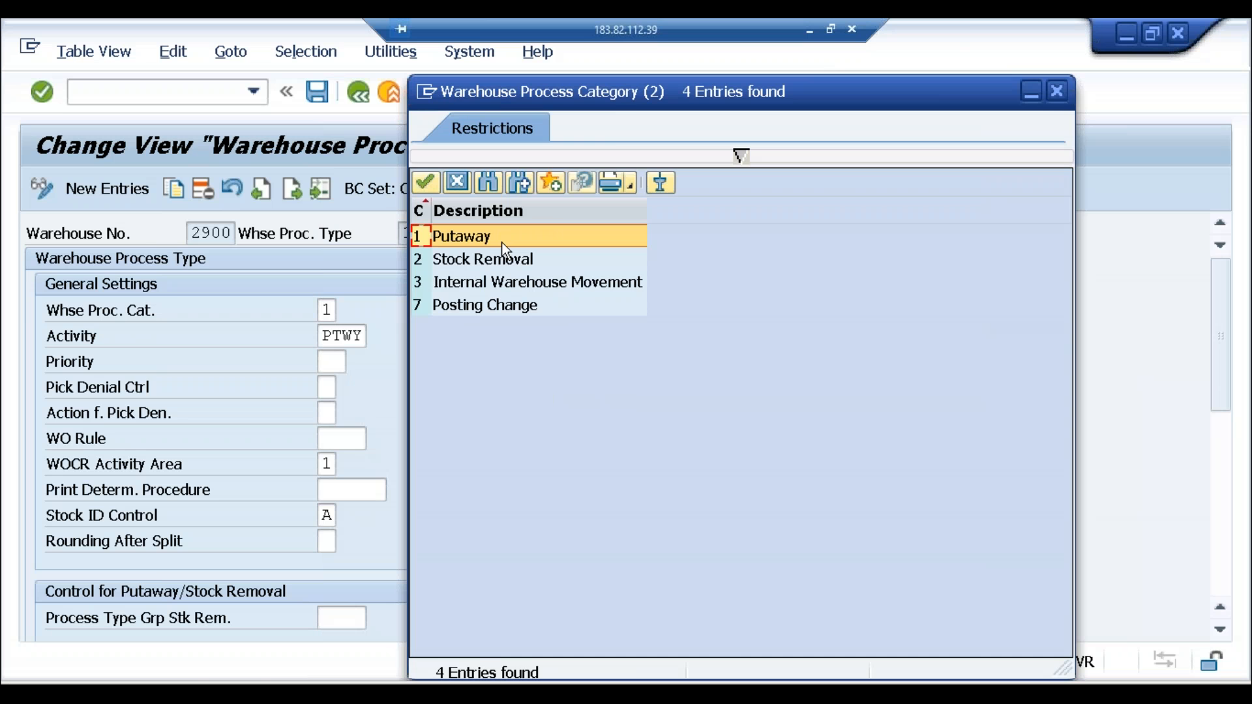
{"action": "left_click_drag", "start_coordinate": [634, 106], "coordinate": [331, 99]}
{"action": "left_click", "coordinate": [760, 94]}
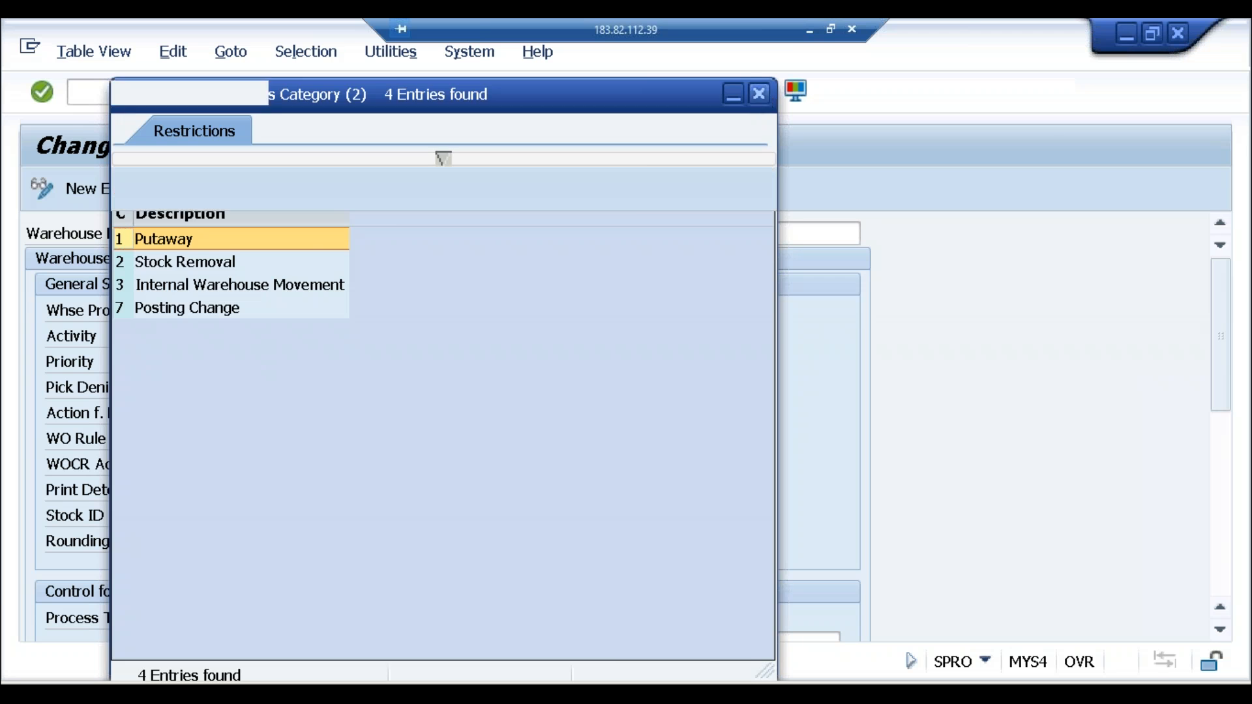
View the possible activities for process type 1010 and close the list without choosing one.
{"action": "left_click", "coordinate": [342, 336]}
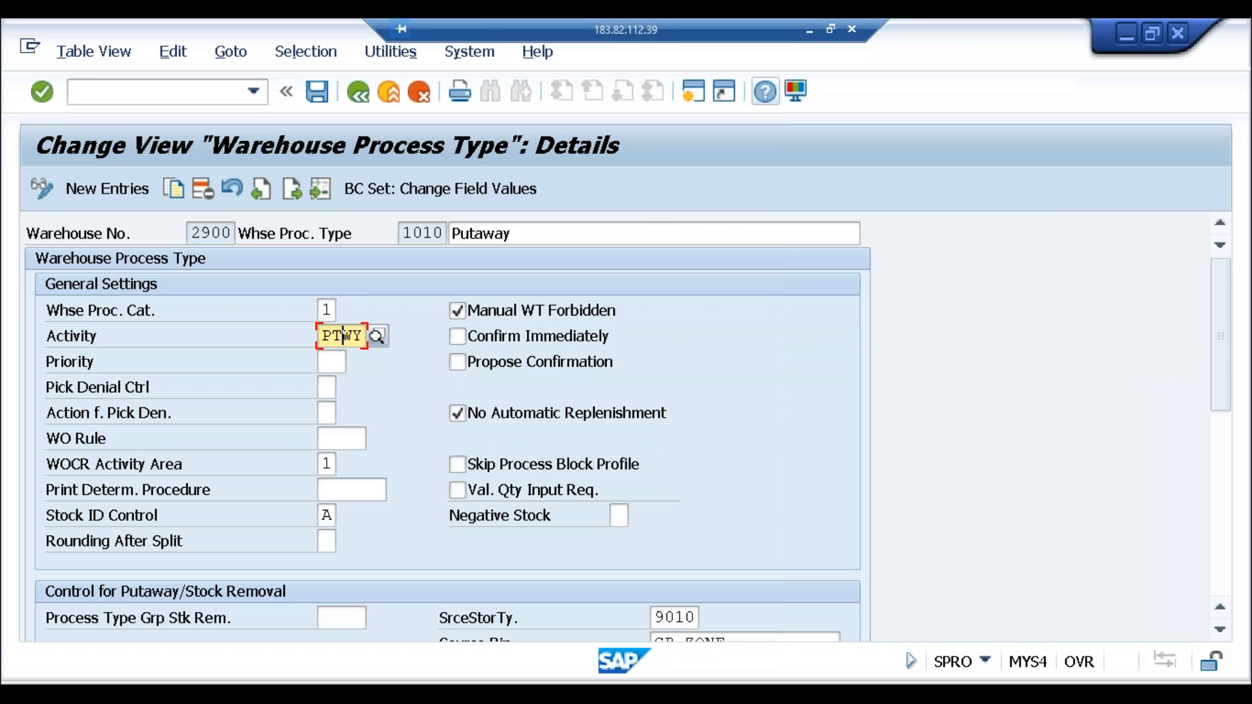
{"action": "key", "text": "F4"}
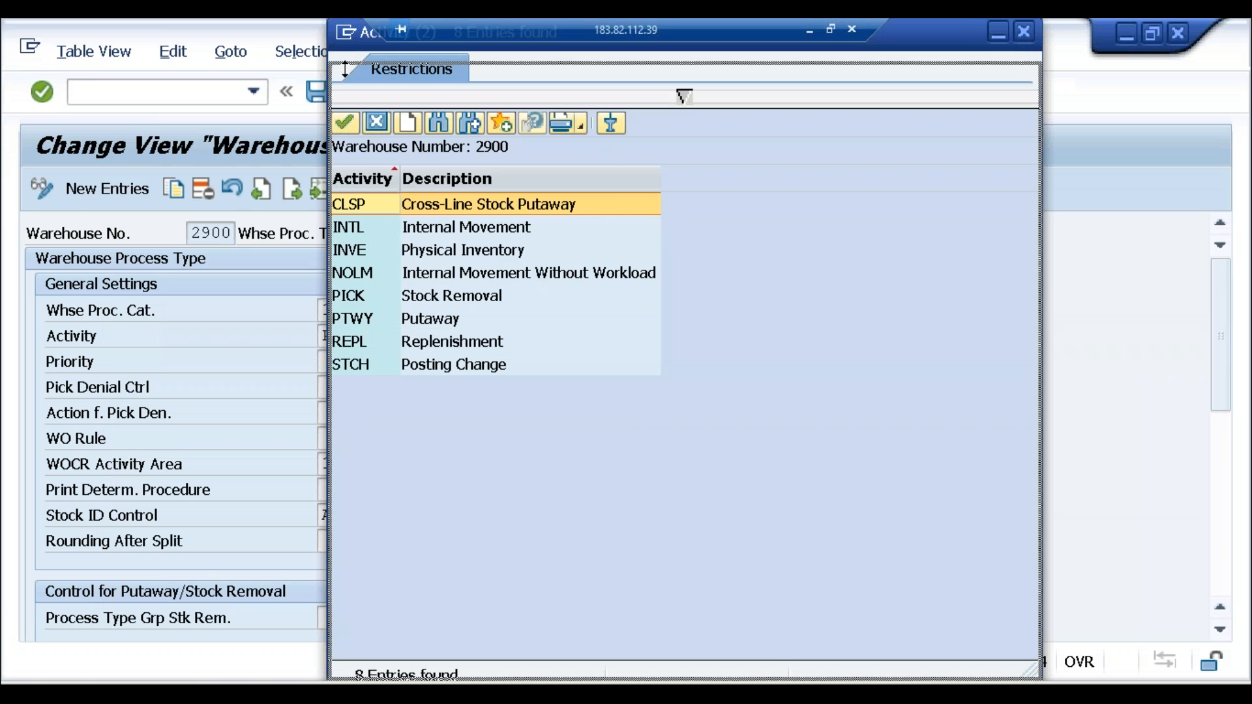
{"action": "left_click_drag", "start_coordinate": [361, 33], "coordinate": [361, 89]}
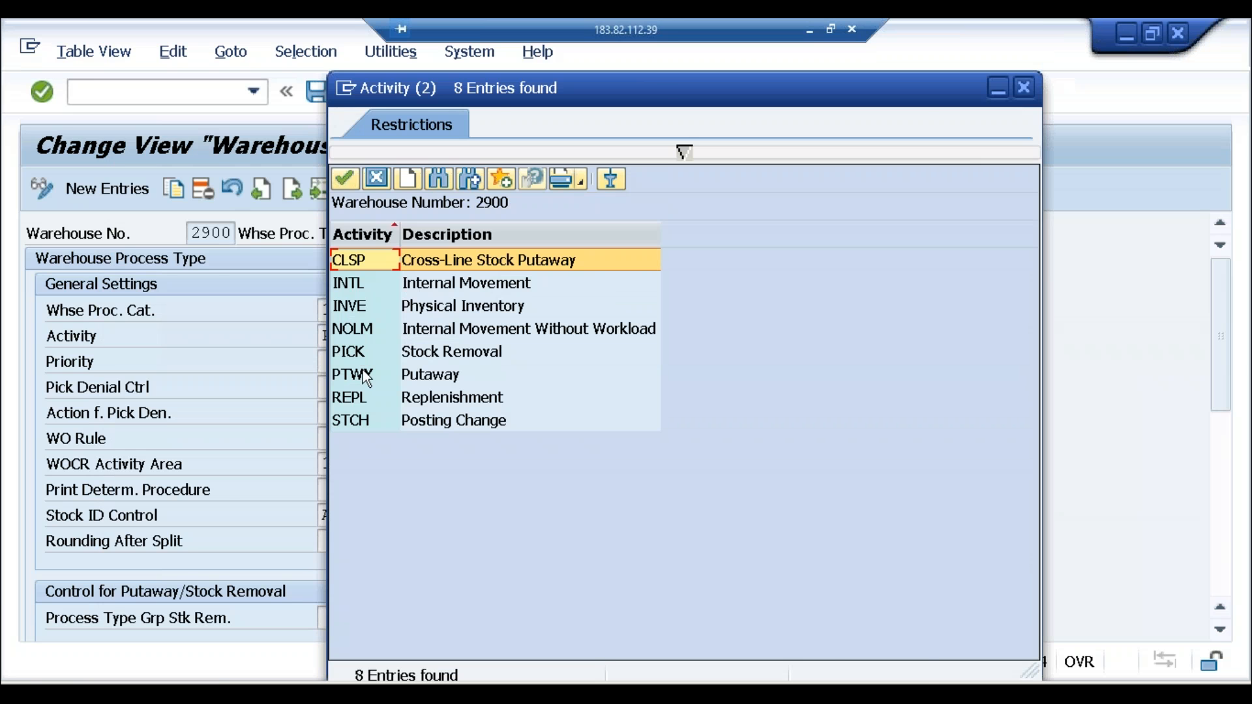
{"action": "left_click_drag", "start_coordinate": [651, 90], "coordinate": [398, 101]}
{"action": "left_click", "coordinate": [769, 100]}
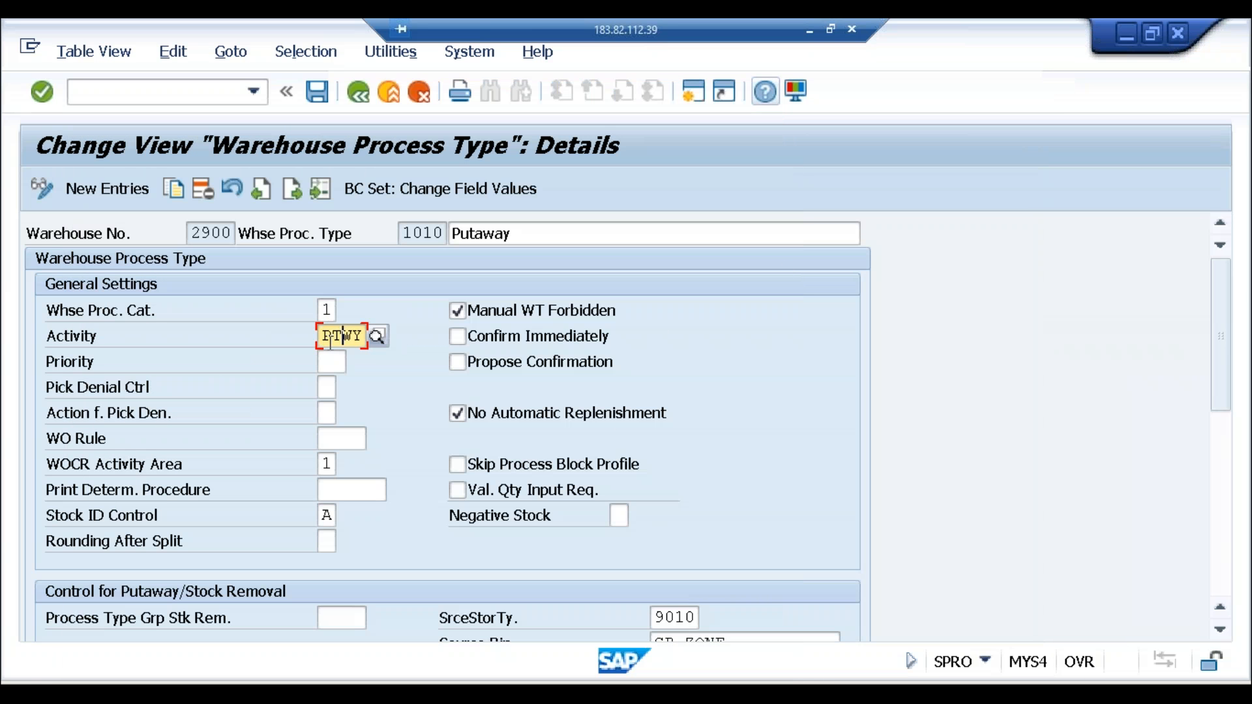
Review the source storage type and source bin of process type 1010, and return to the process type overview.
{"action": "scroll", "coordinate": [674, 414], "scroll_direction": "down", "scroll_amount": 2}
{"action": "scroll", "coordinate": [677, 419], "scroll_direction": "down", "scroll_amount": 3}
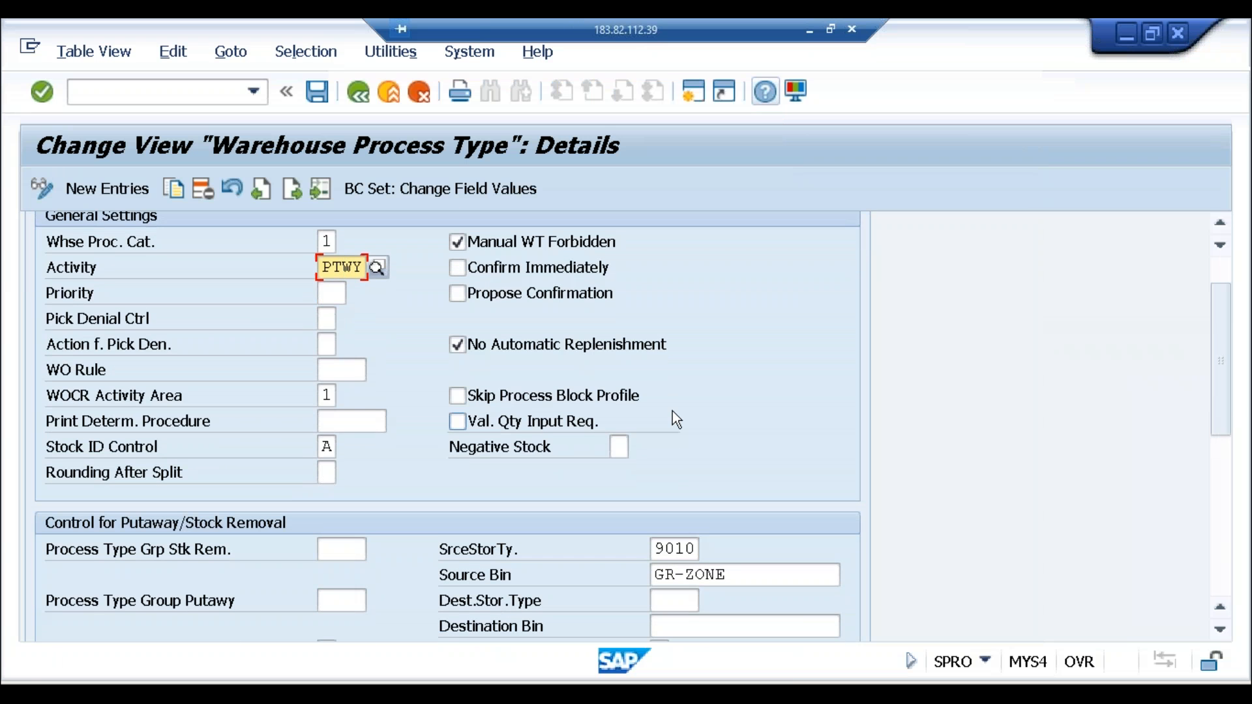
{"action": "left_click", "coordinate": [673, 523]}
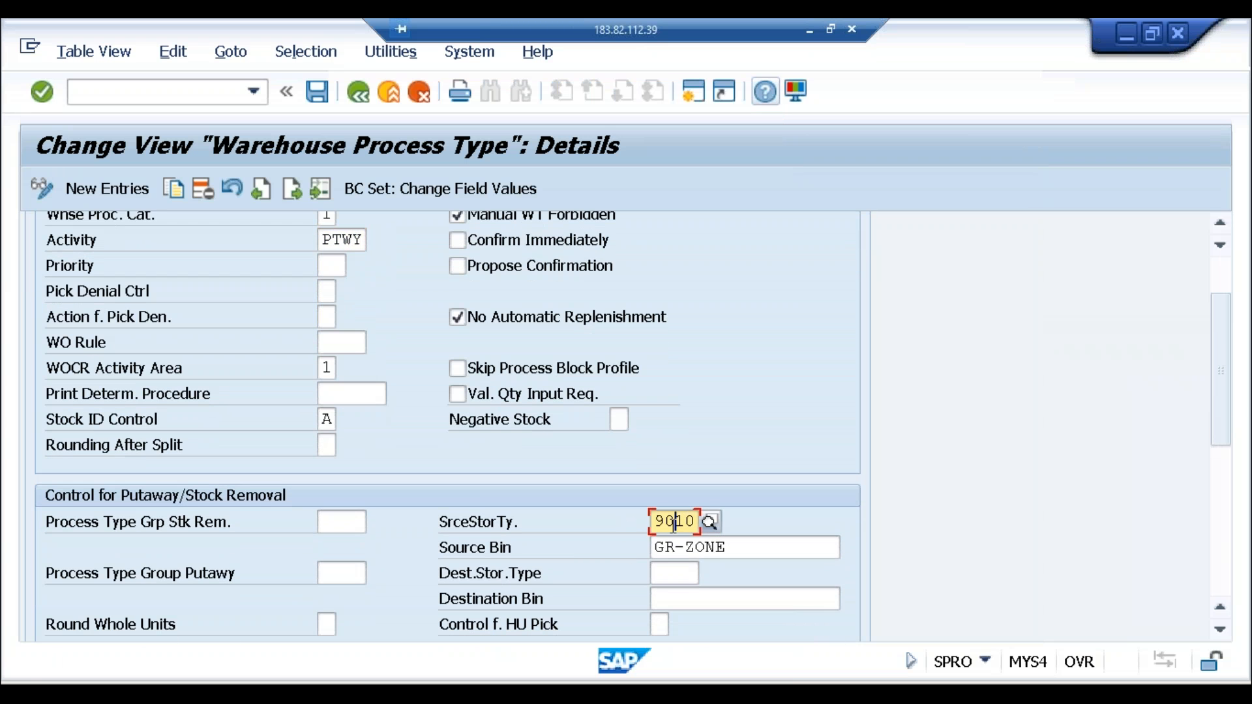
{"action": "scroll", "coordinate": [605, 390], "scroll_direction": "up", "scroll_amount": 5}
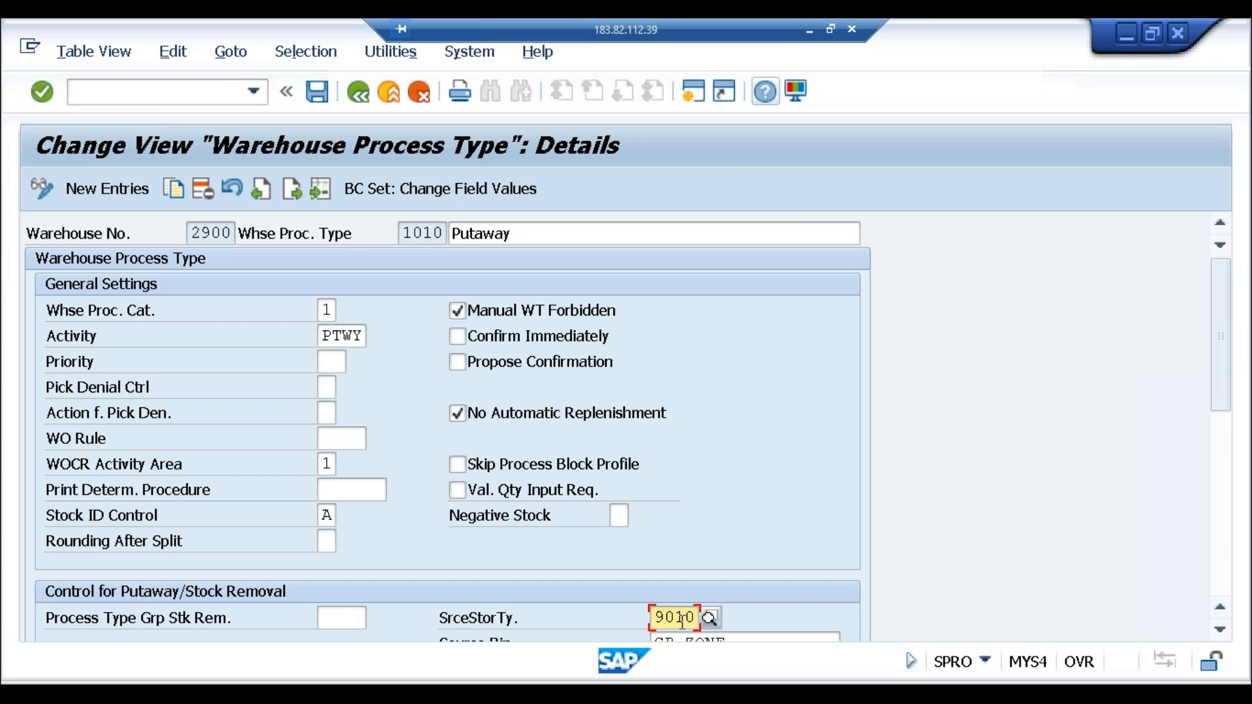
{"action": "scroll", "coordinate": [741, 520], "scroll_direction": "down", "scroll_amount": 1}
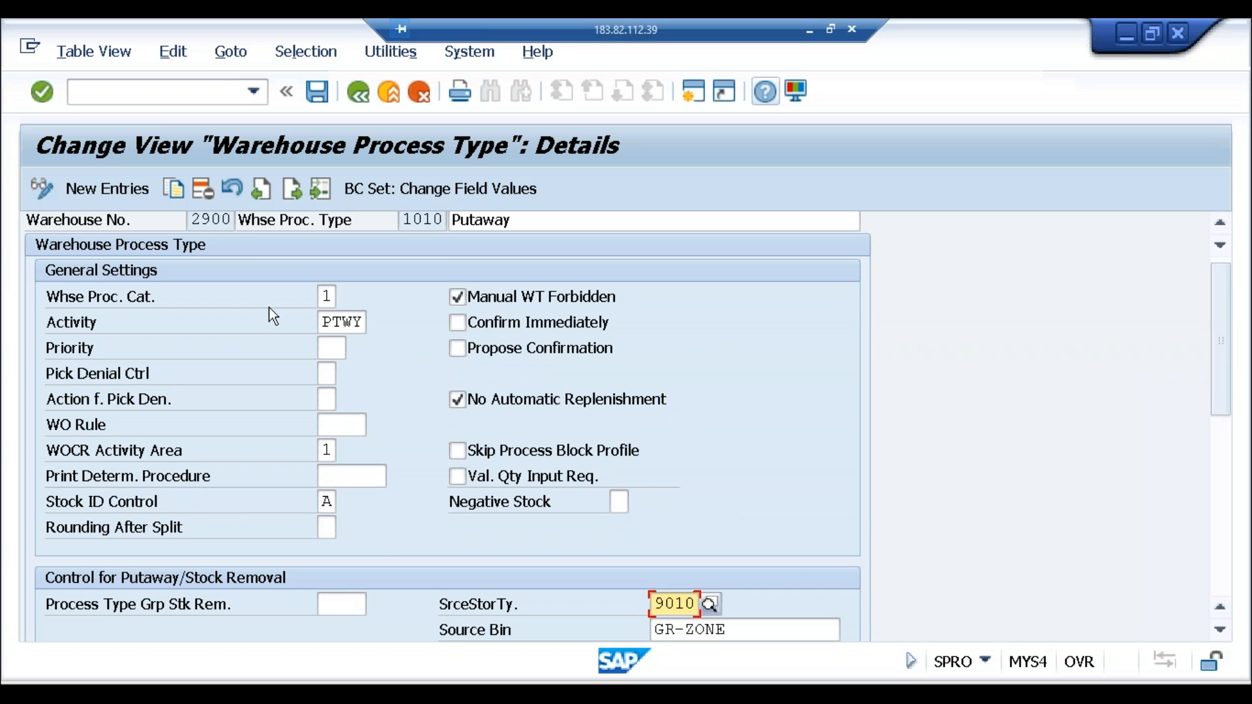
{"action": "left_click", "coordinate": [359, 93]}
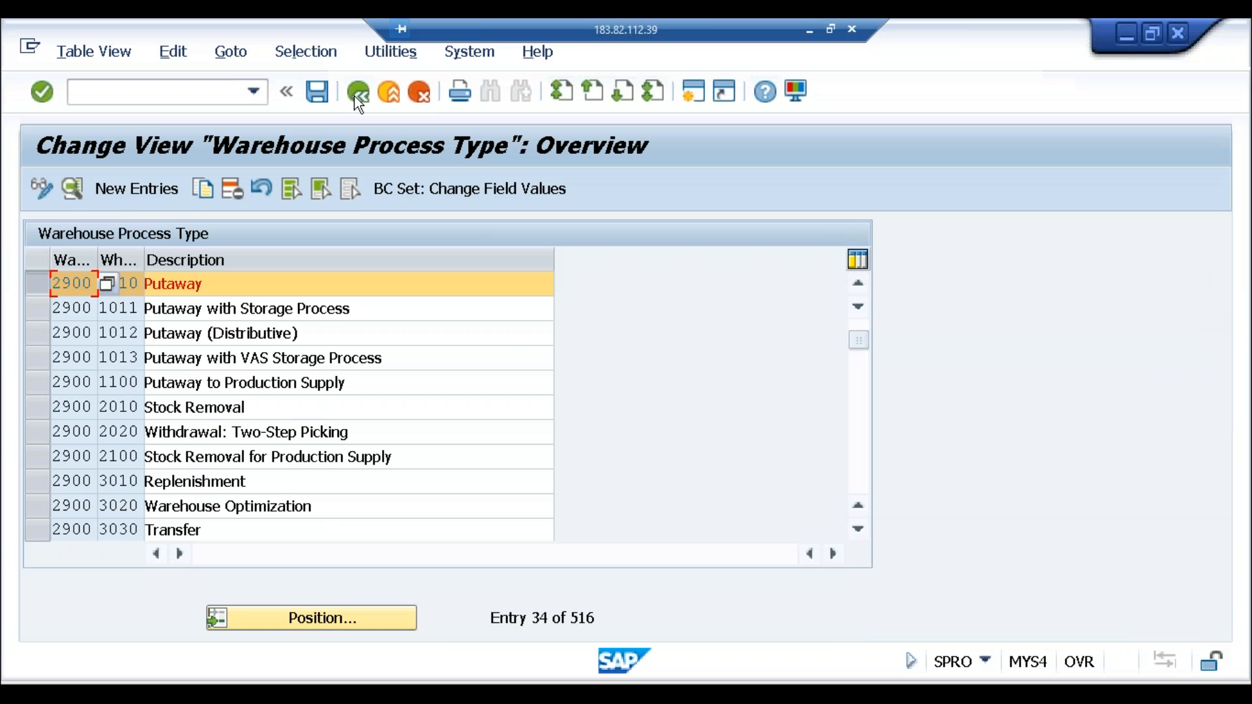
{"action": "left_click", "coordinate": [355, 96]}
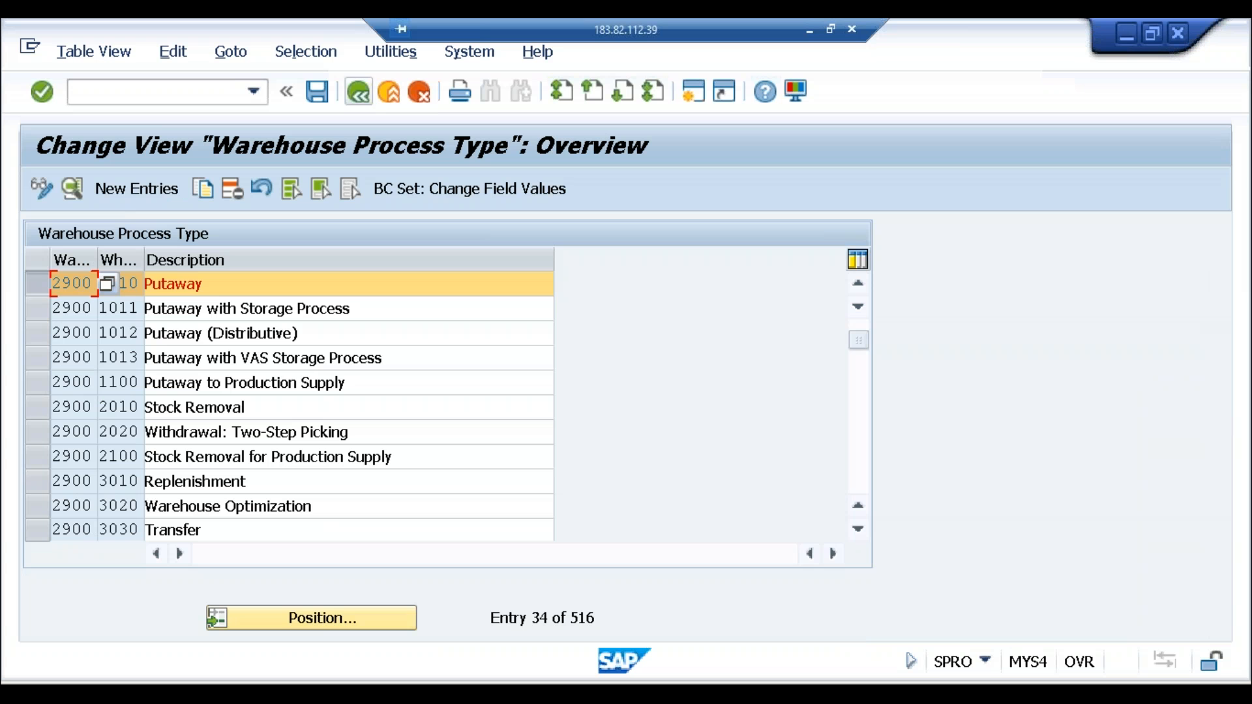
Open and review the details of process type 1013 (Putaway with VAS Storage Process) for warehouse 2900.
{"action": "left_click", "coordinate": [42, 280]}
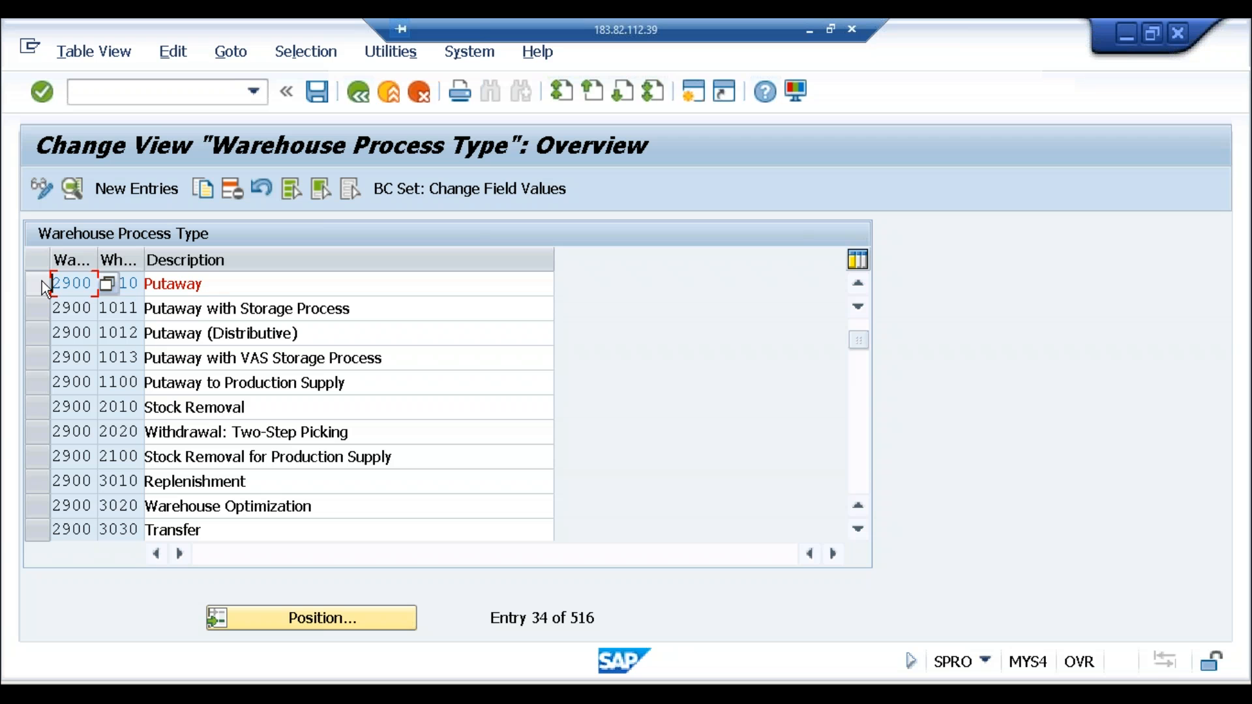
{"action": "left_click", "coordinate": [38, 357]}
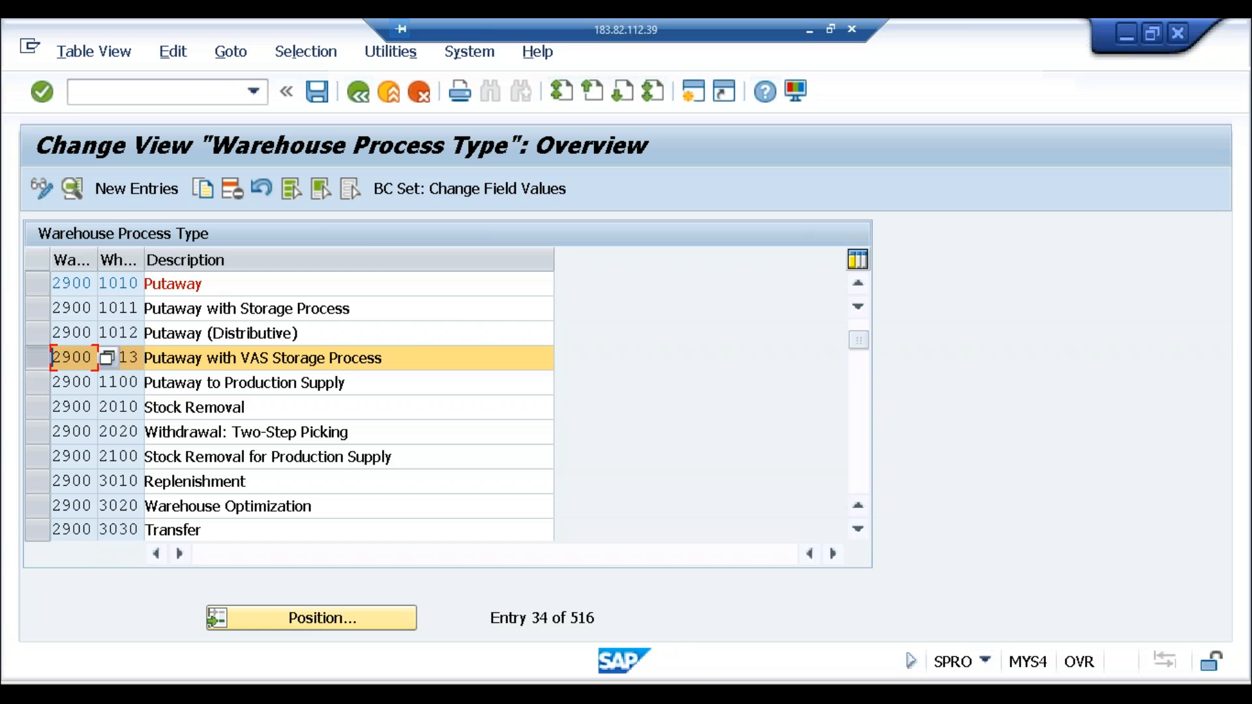
{"action": "left_click", "coordinate": [72, 188]}
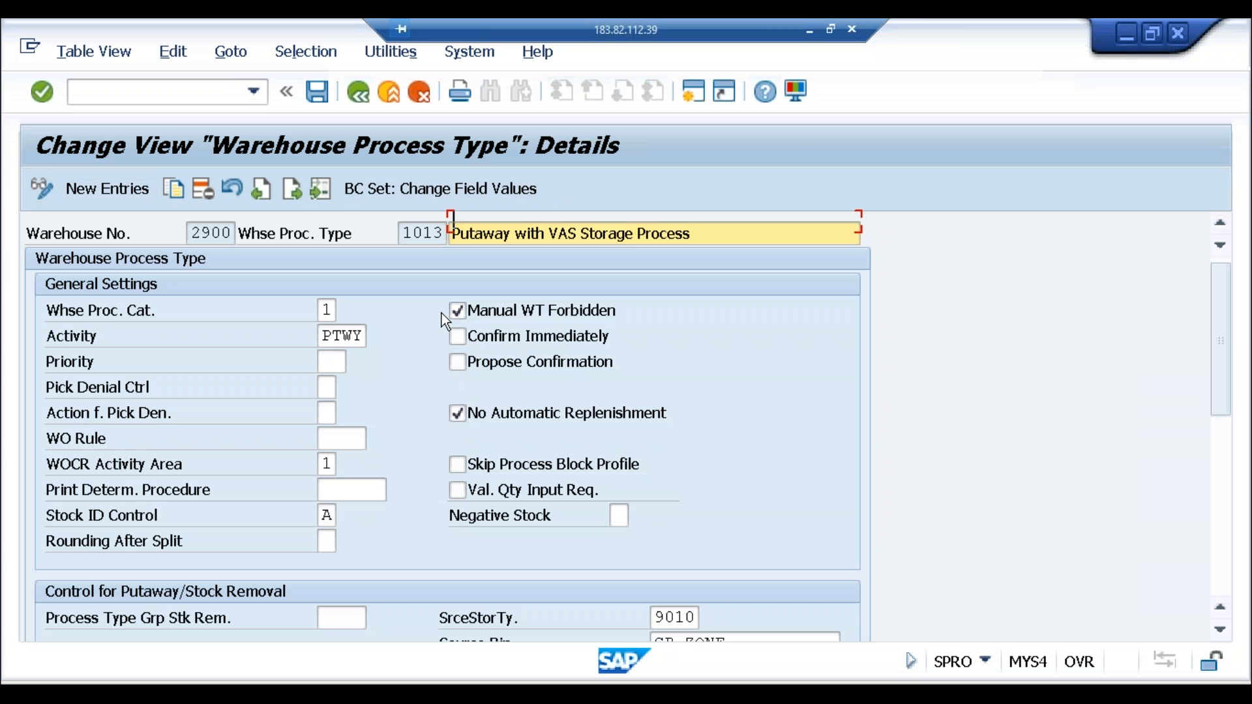
{"action": "scroll", "coordinate": [441, 313], "scroll_direction": "down", "scroll_amount": 1}
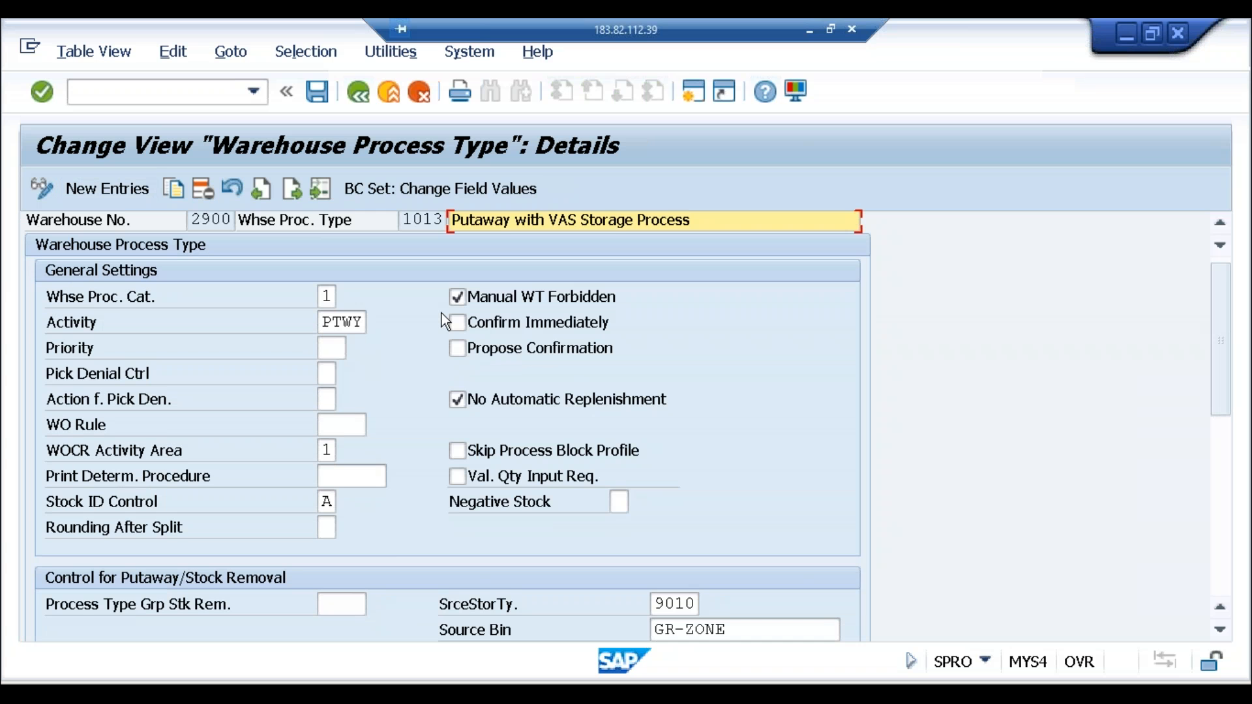
{"action": "scroll", "coordinate": [441, 321], "scroll_direction": "up", "scroll_amount": 1}
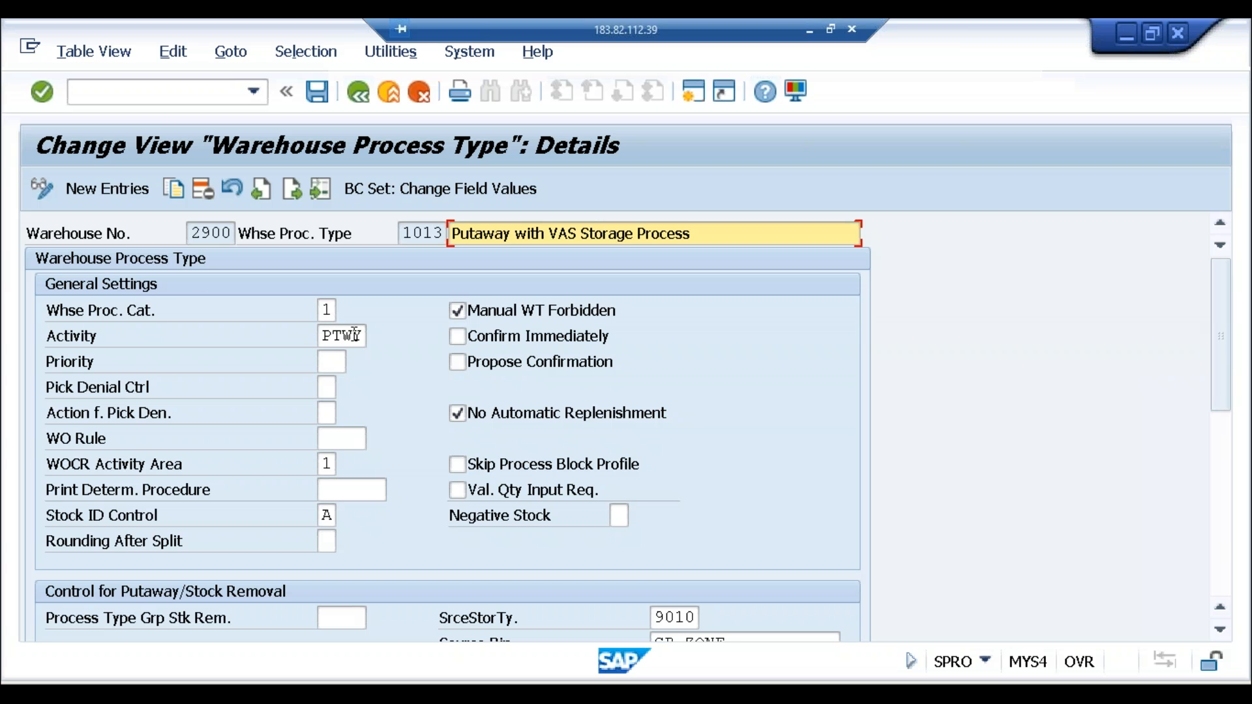
{"action": "scroll", "coordinate": [663, 577], "scroll_direction": "down", "scroll_amount": 1}
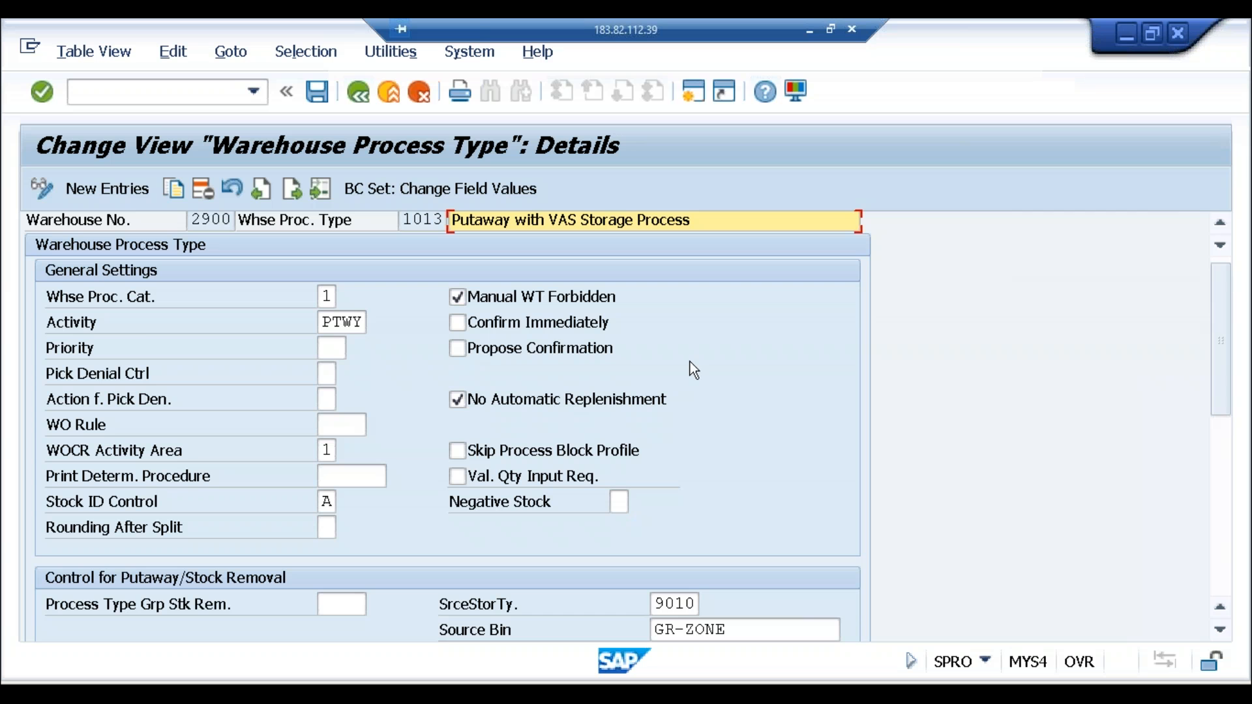
Return to the IMG, open Determine Warehouse Process Type and position the table at warehouse 2900.
{"action": "left_click", "coordinate": [358, 92]}
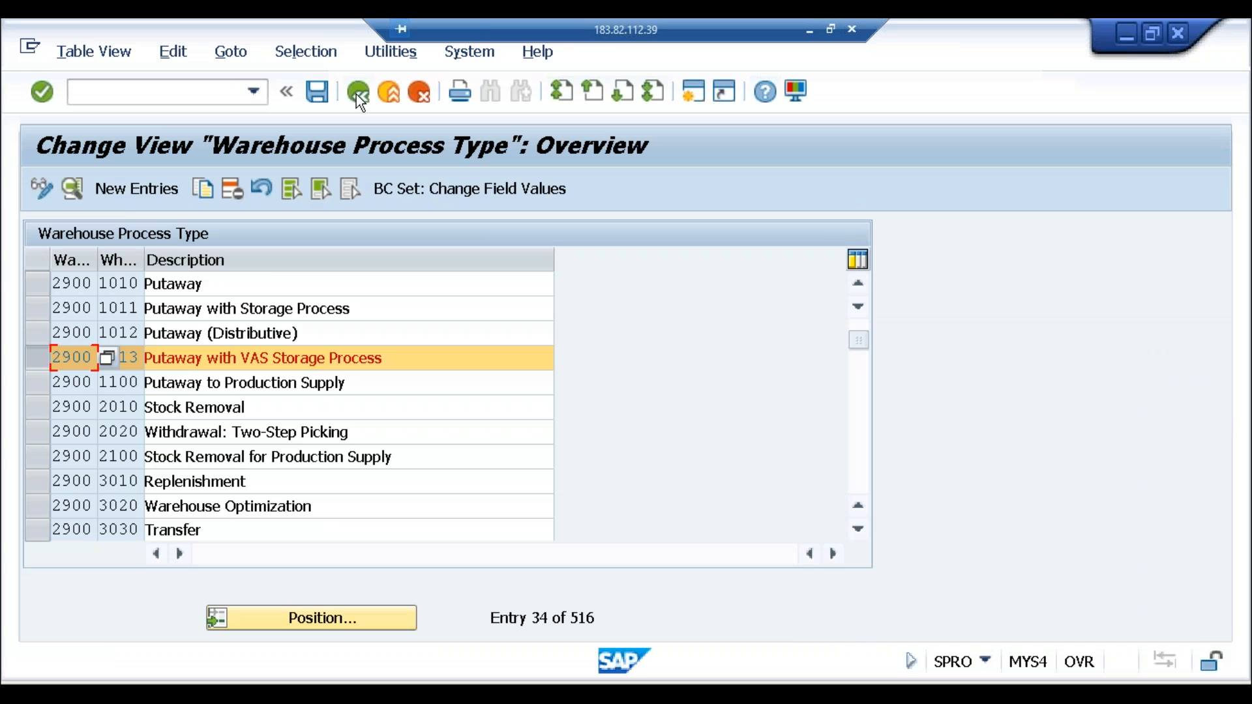
{"action": "left_click", "coordinate": [358, 92]}
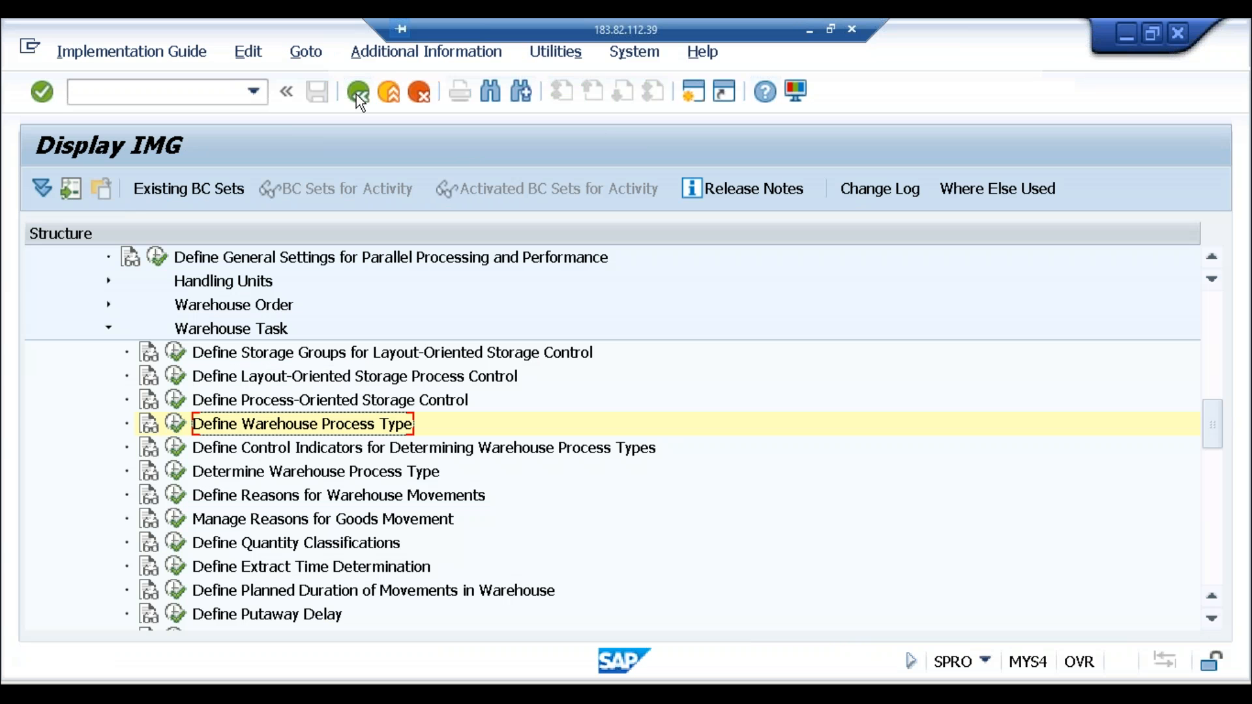
{"action": "left_click", "coordinate": [177, 478]}
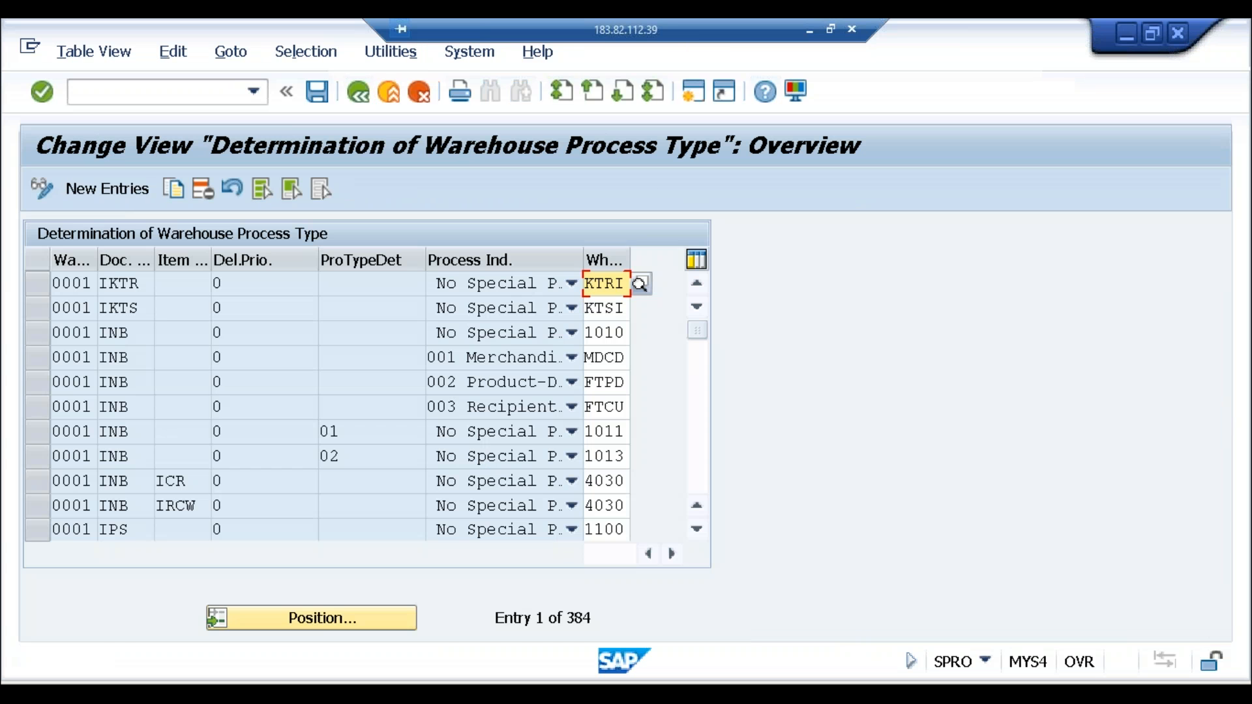
{"action": "left_click", "coordinate": [310, 626]}
{"action": "type", "text": "2900"}
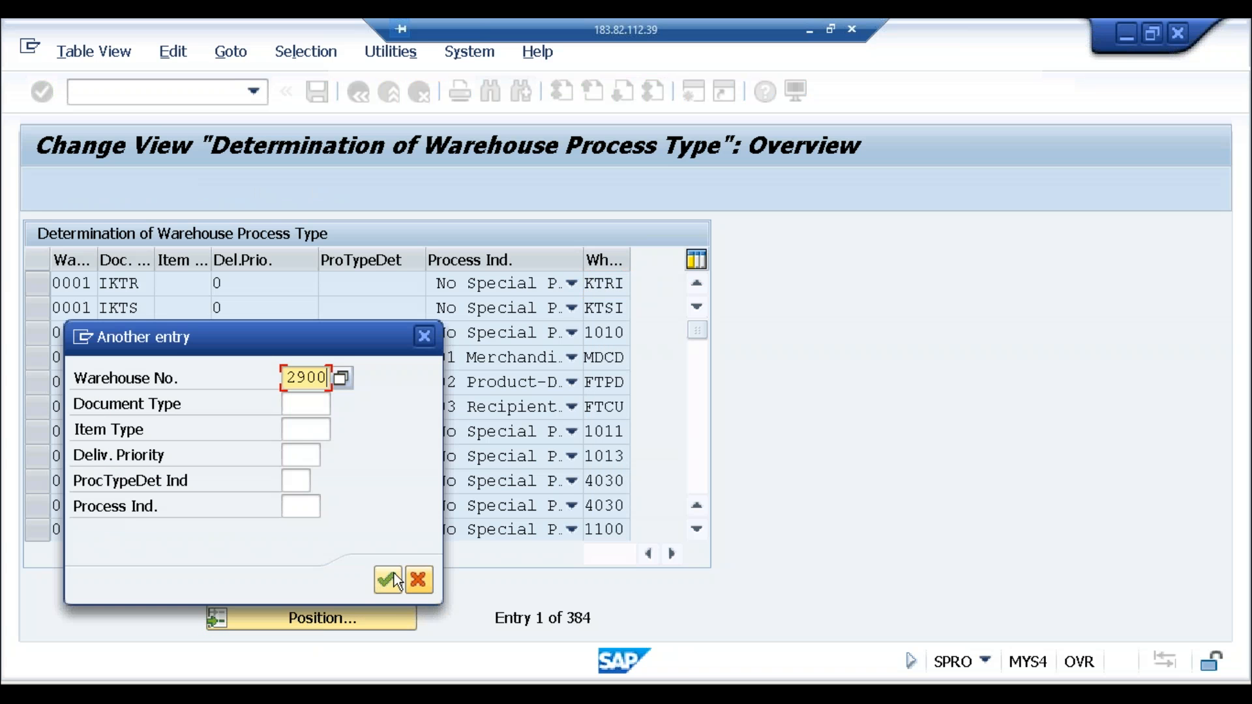
{"action": "left_click", "coordinate": [390, 578]}
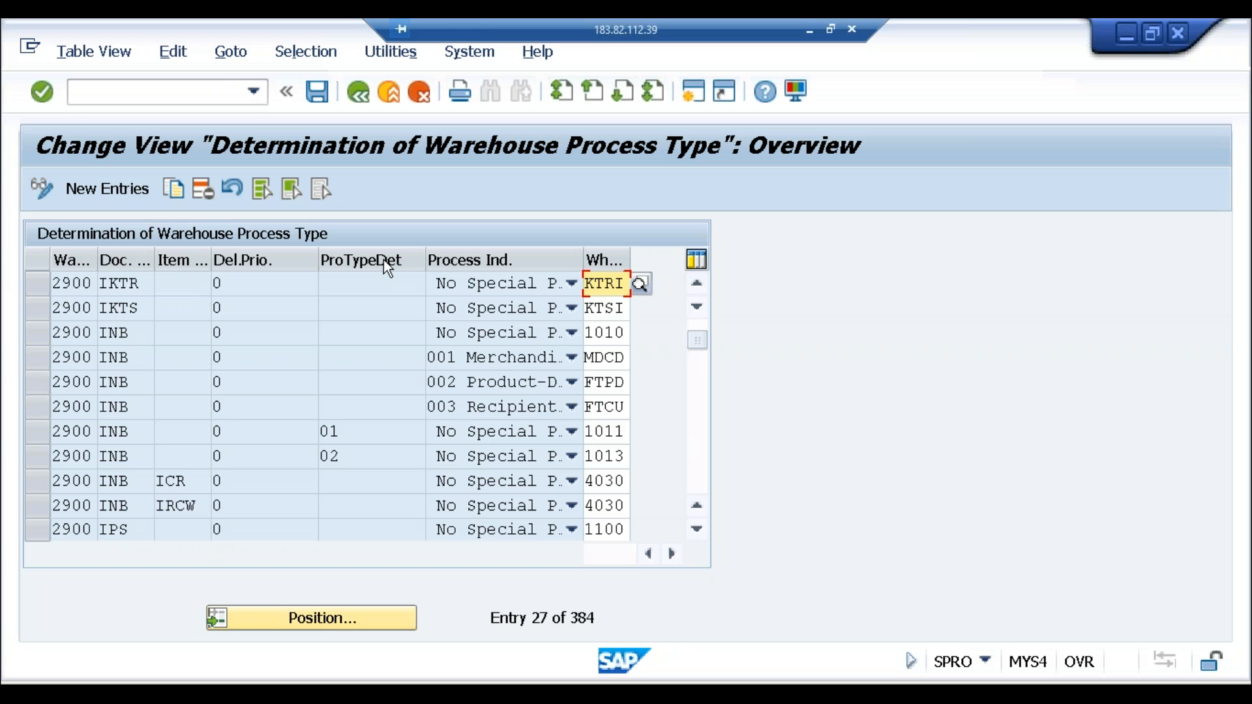
Examine the process type determination indicator 01 and the document type INB entries for warehouse 2900.
{"action": "left_click", "coordinate": [364, 439]}
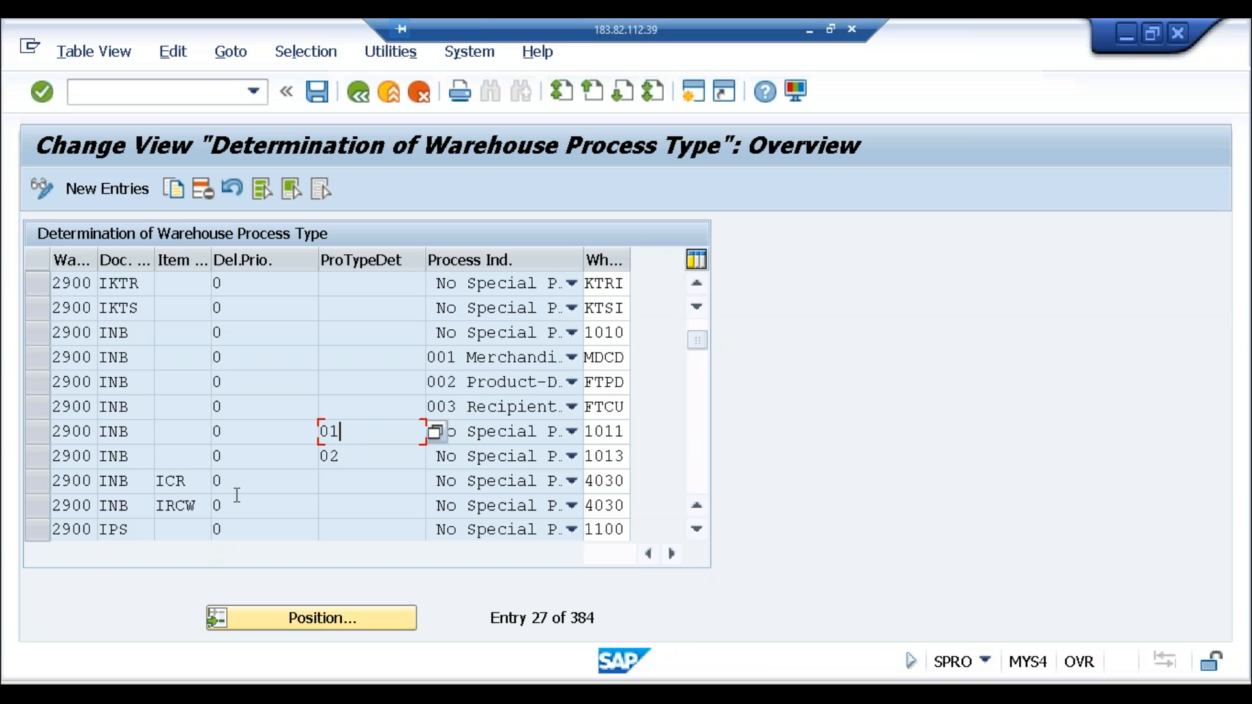
{"action": "left_click", "coordinate": [71, 330]}
{"action": "left_click", "coordinate": [130, 332]}
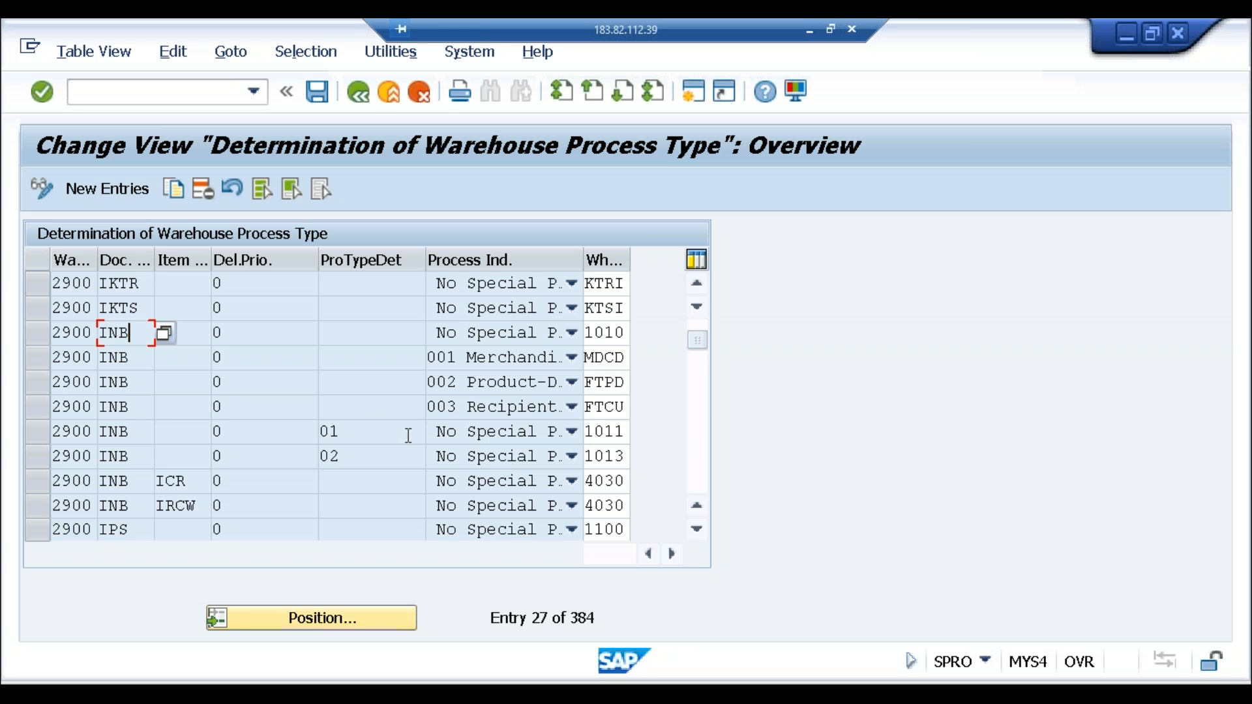
Open an additional SAP session and switch back to the warehouse process type determination window.
{"action": "left_click", "coordinate": [367, 95]}
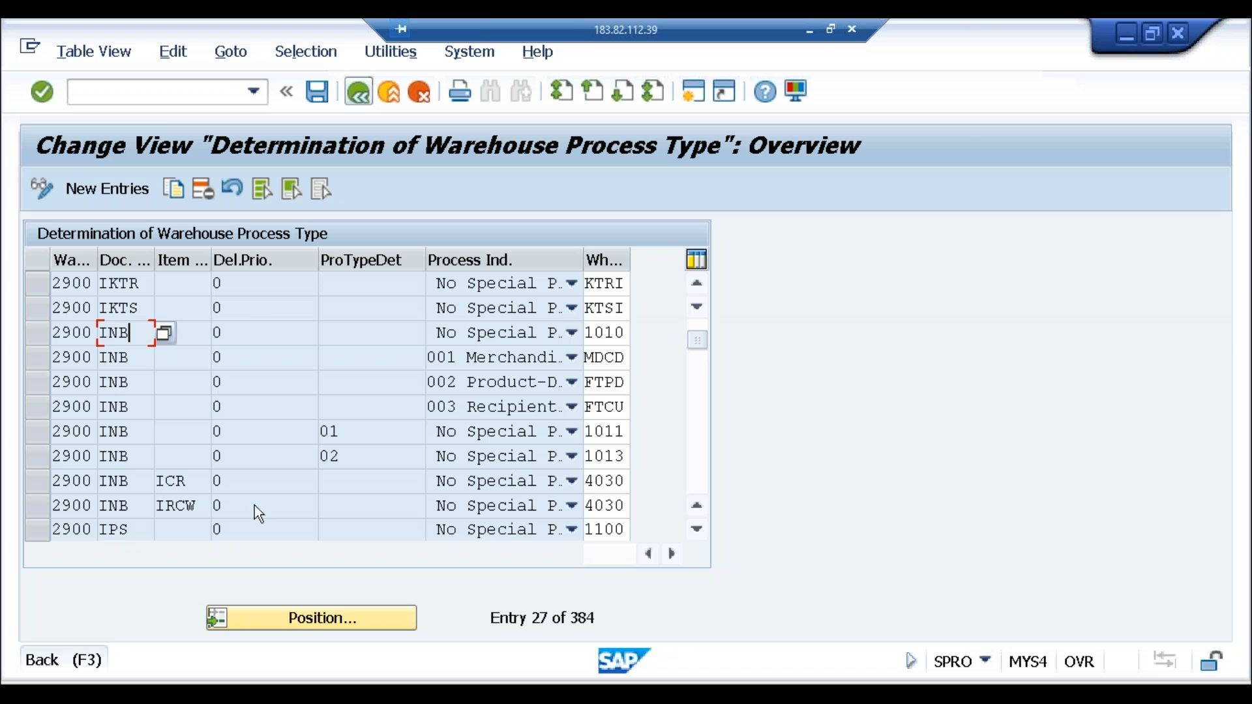
{"action": "left_click", "coordinate": [694, 90]}
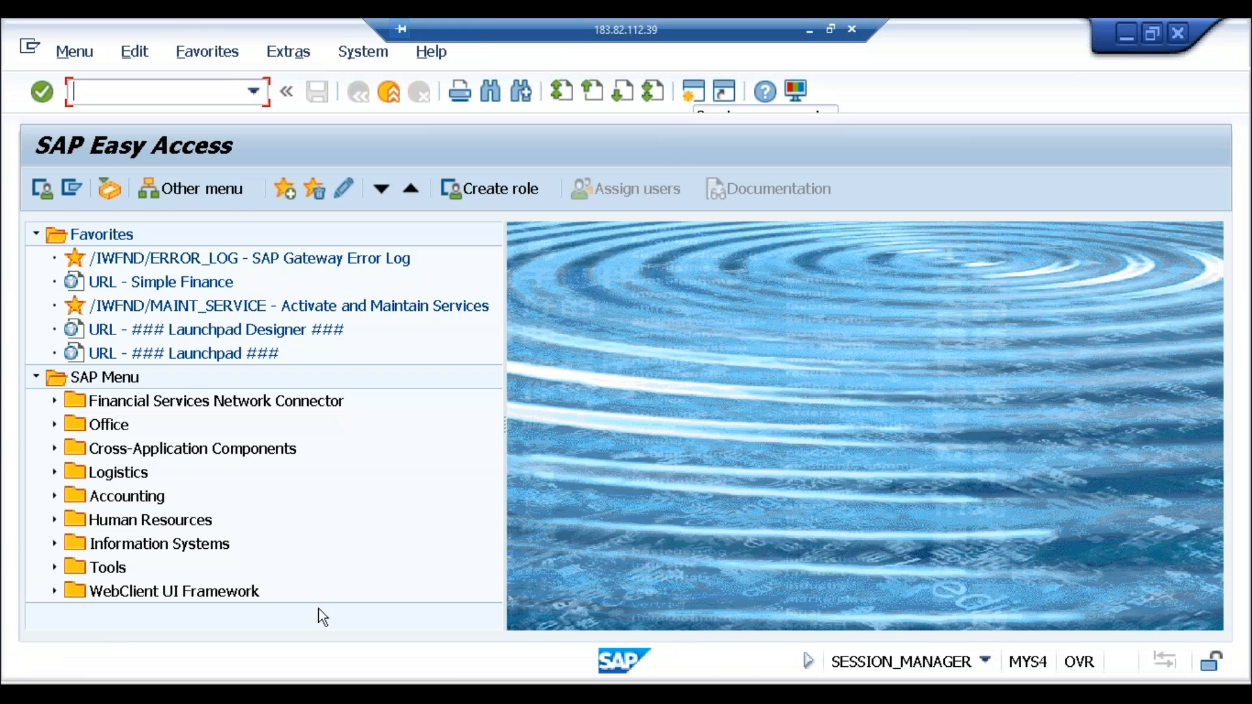
{"action": "left_click", "coordinate": [268, 638]}
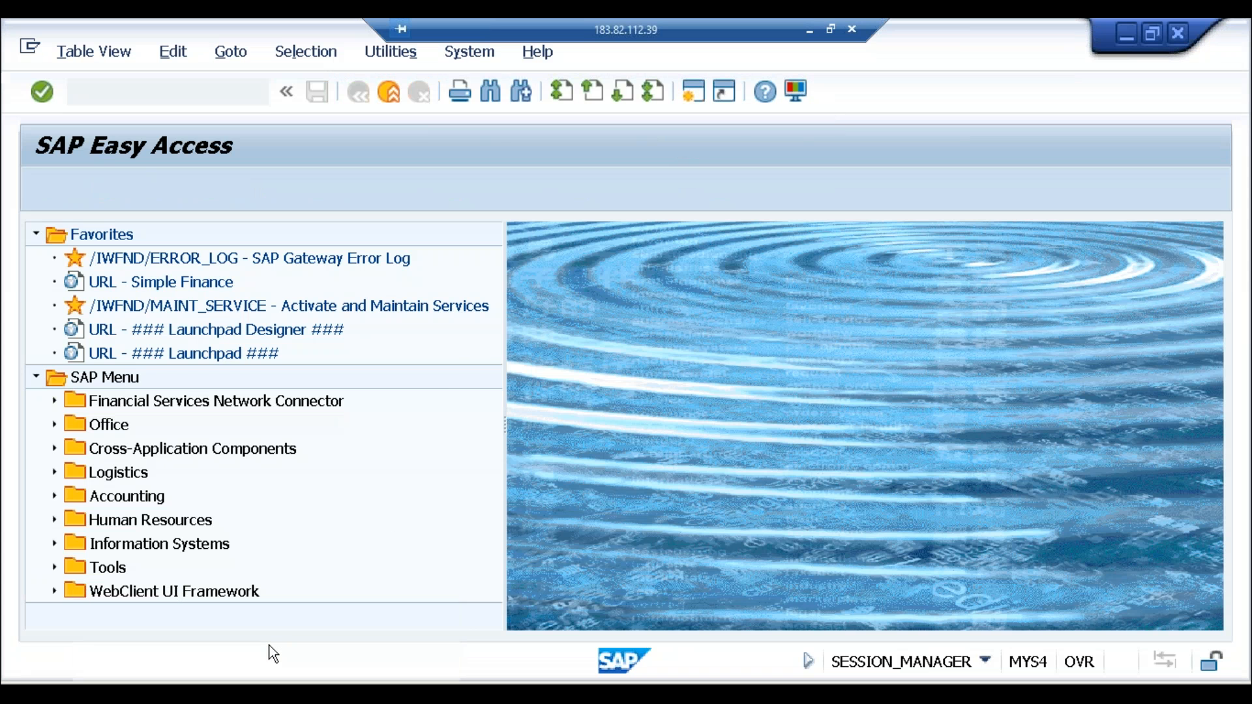
Return to the IMG, open Define Control Indicators for Determining Warehouse Process Types and check indicators 01 and 02 for warehouse 2901.
{"action": "left_click", "coordinate": [360, 93]}
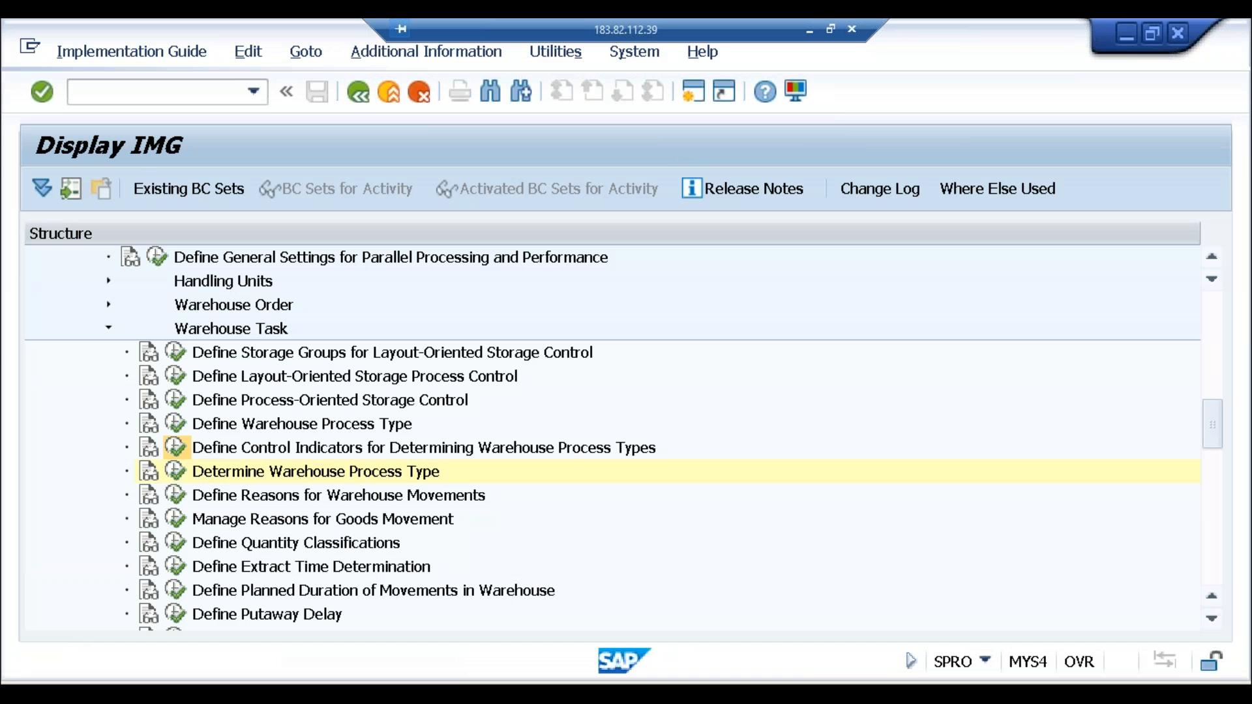
{"action": "left_click", "coordinate": [175, 447]}
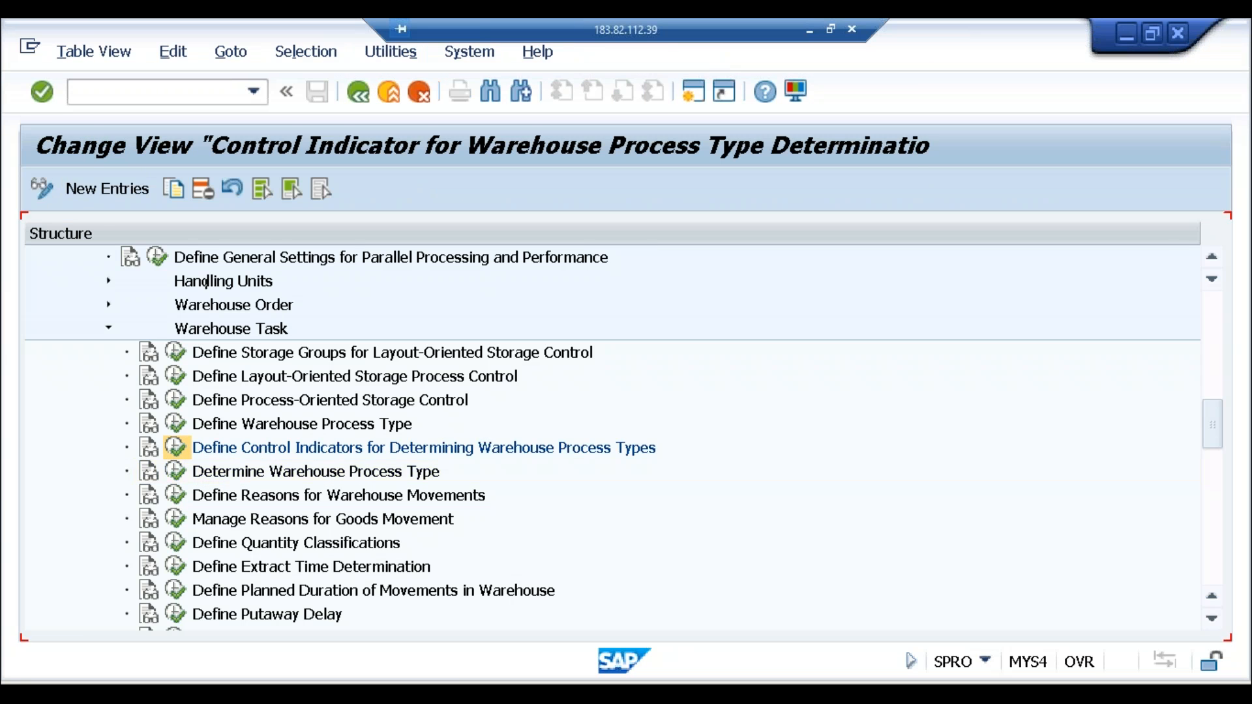
{"action": "left_click", "coordinate": [120, 383]}
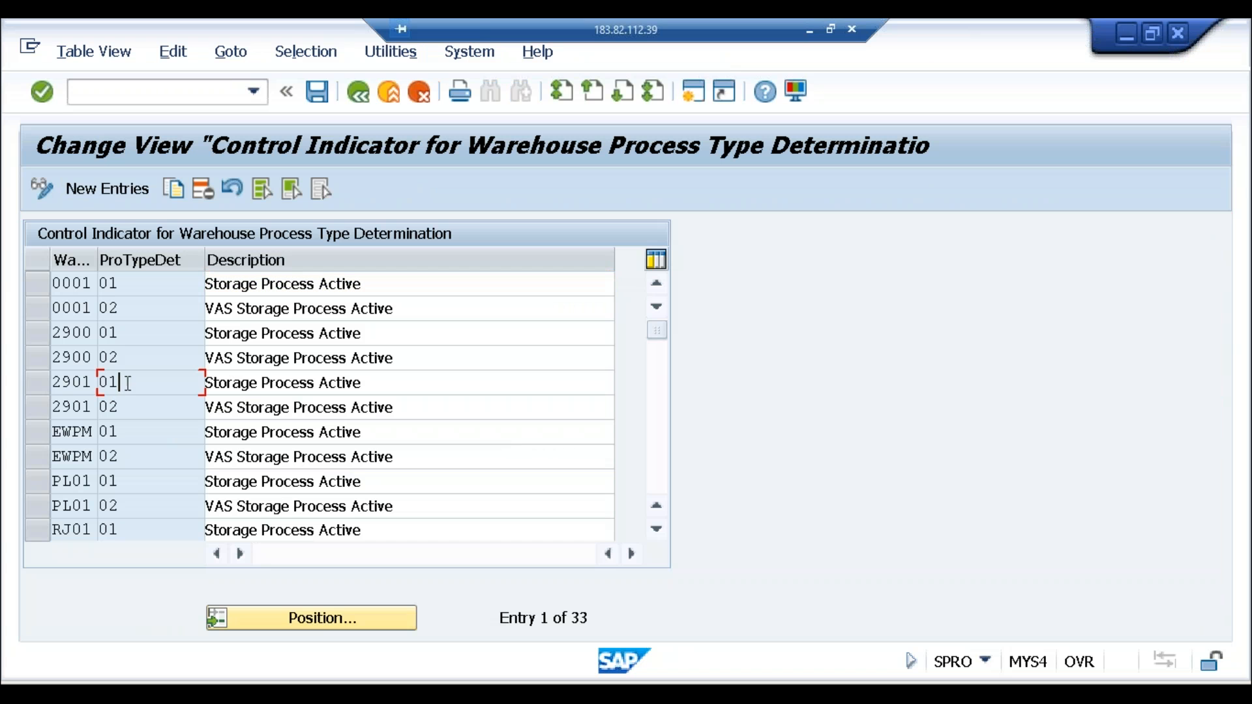
{"action": "left_click", "coordinate": [141, 409]}
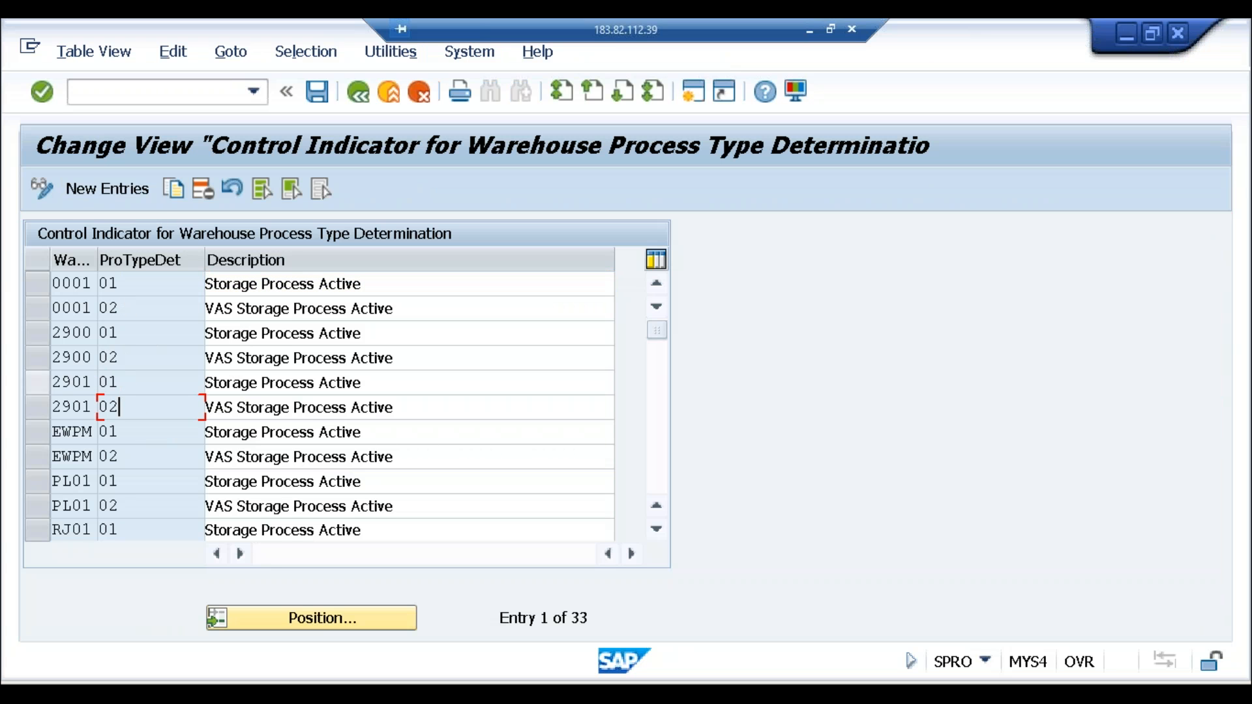
{"action": "left_click", "coordinate": [37, 383]}
{"action": "left_click", "coordinate": [173, 189]}
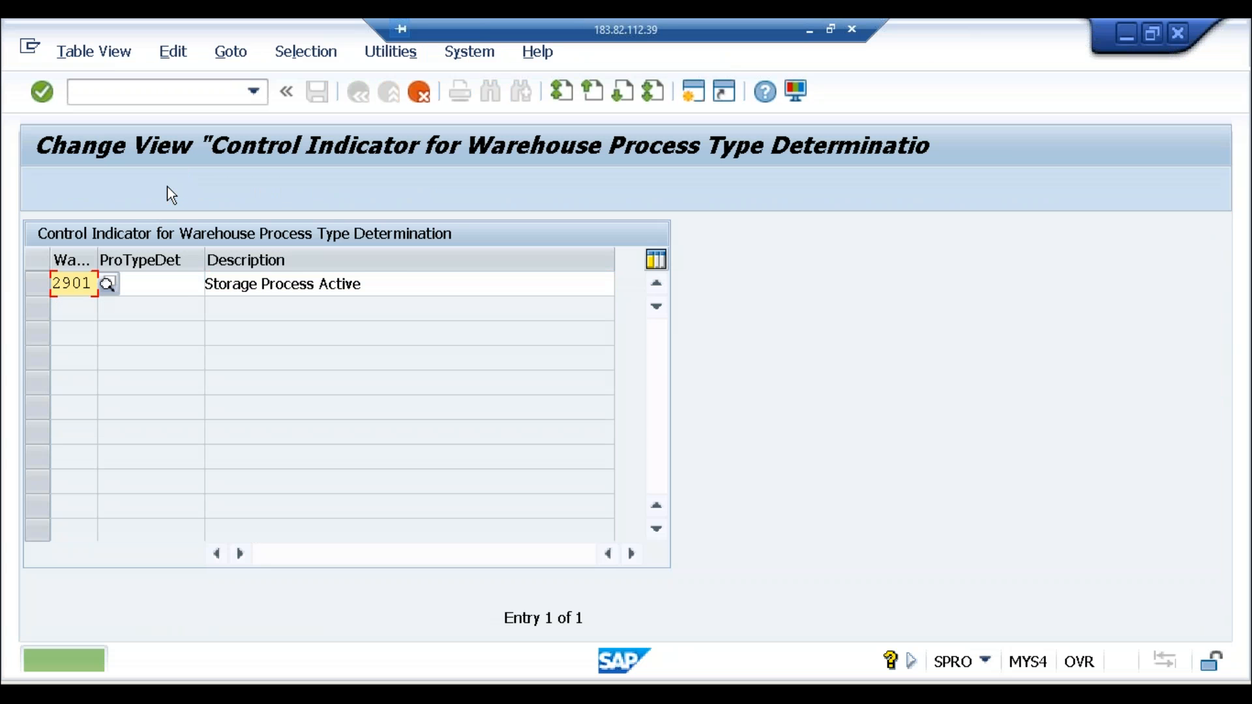
{"action": "left_click", "coordinate": [181, 291]}
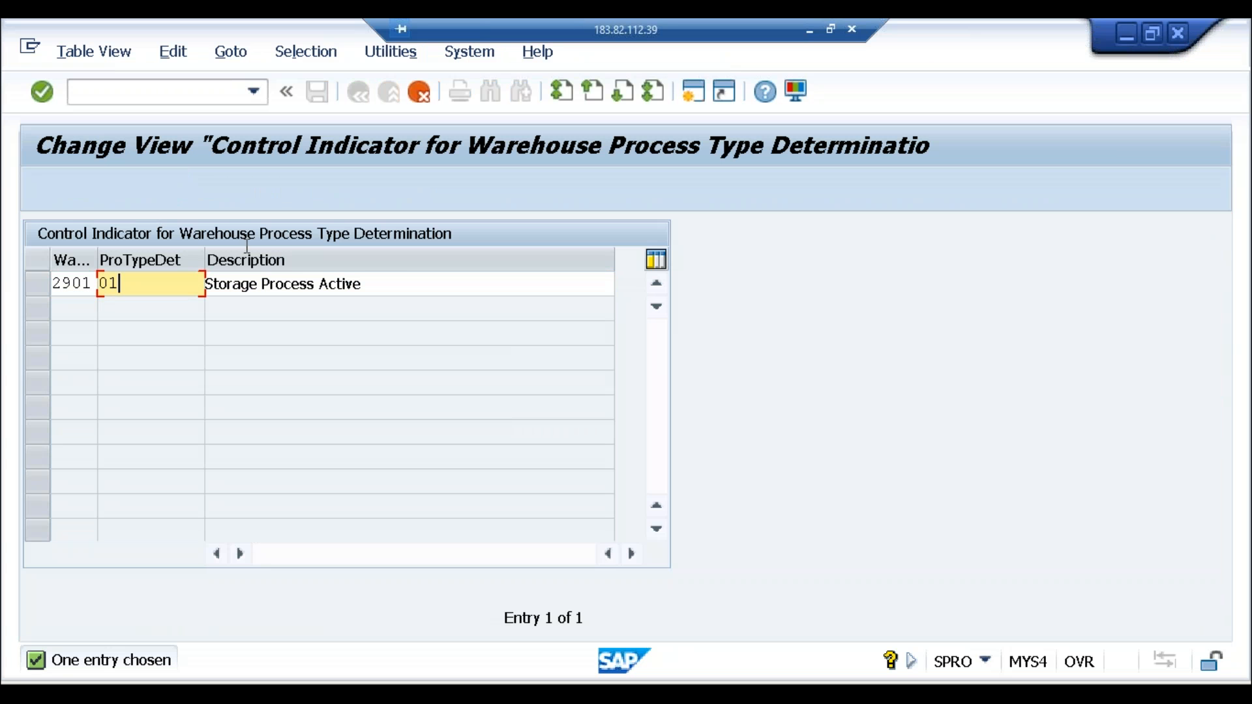
{"action": "left_click", "coordinate": [420, 93]}
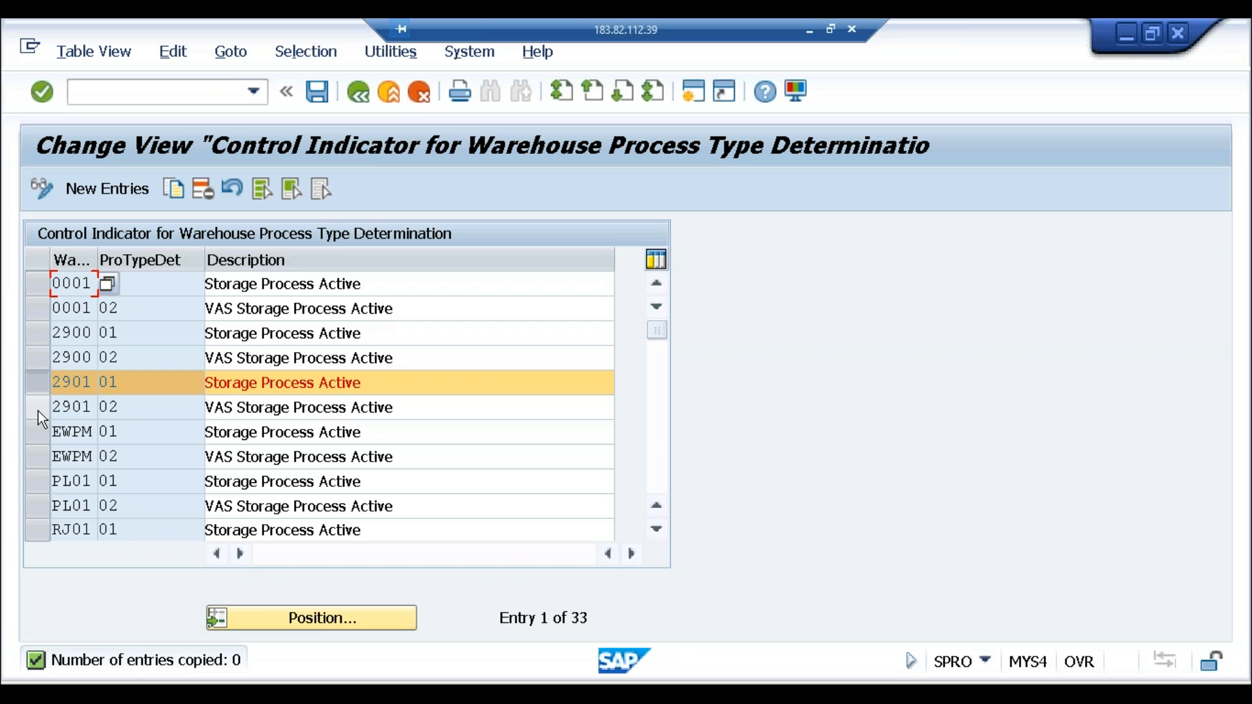
{"action": "left_click", "coordinate": [39, 385]}
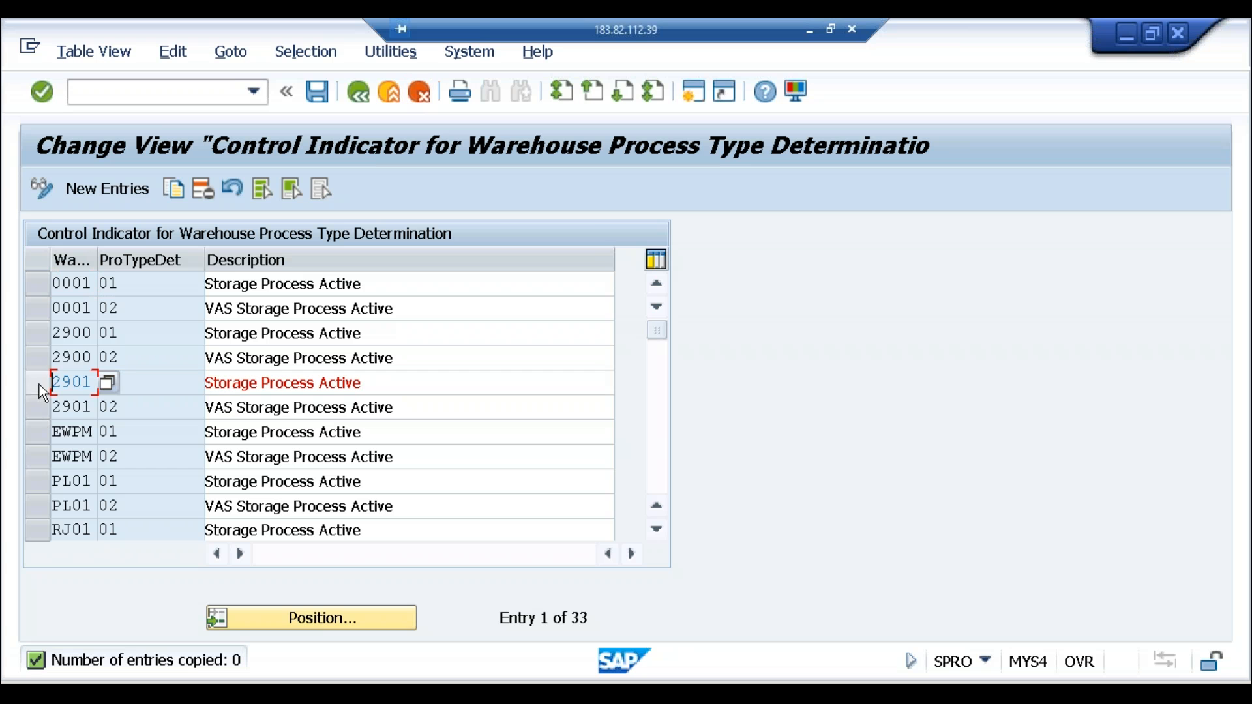
Review warehouse 2901's determination indicators Storage Process Active and VAS Storage Process Active with their descriptions.
{"action": "left_click", "coordinate": [134, 382]}
{"action": "left_click", "coordinate": [126, 411]}
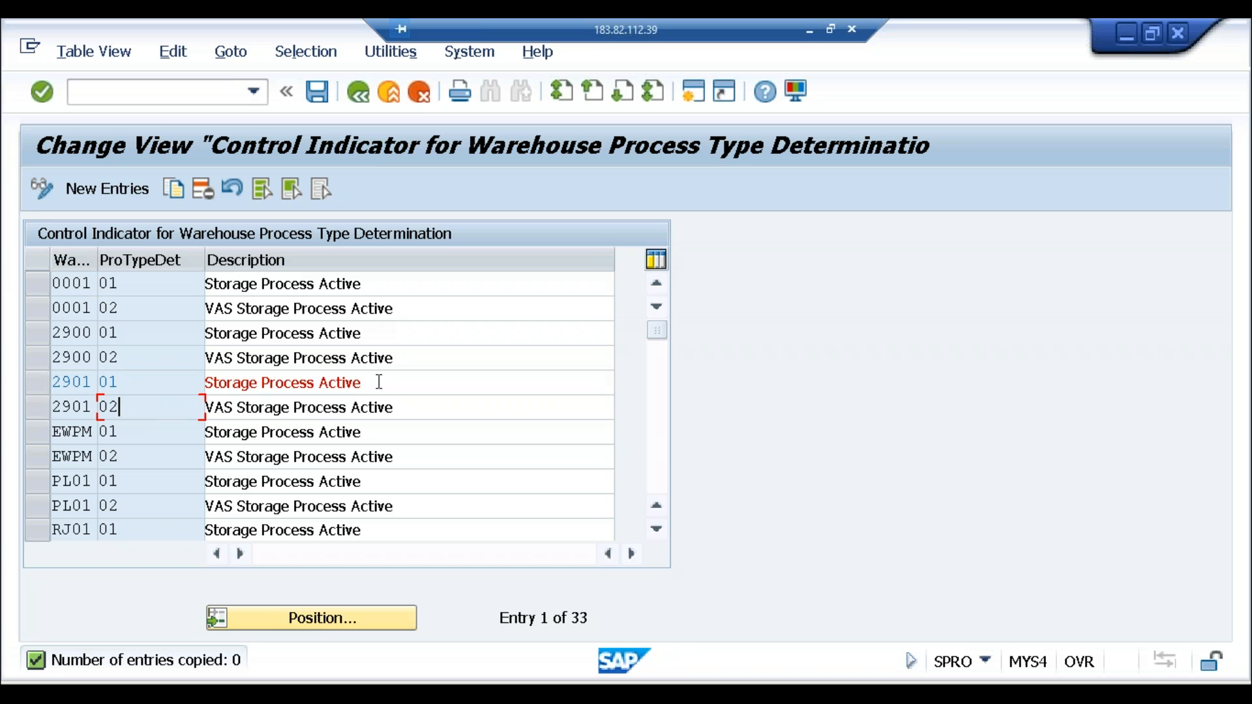
{"action": "left_click", "coordinate": [419, 406]}
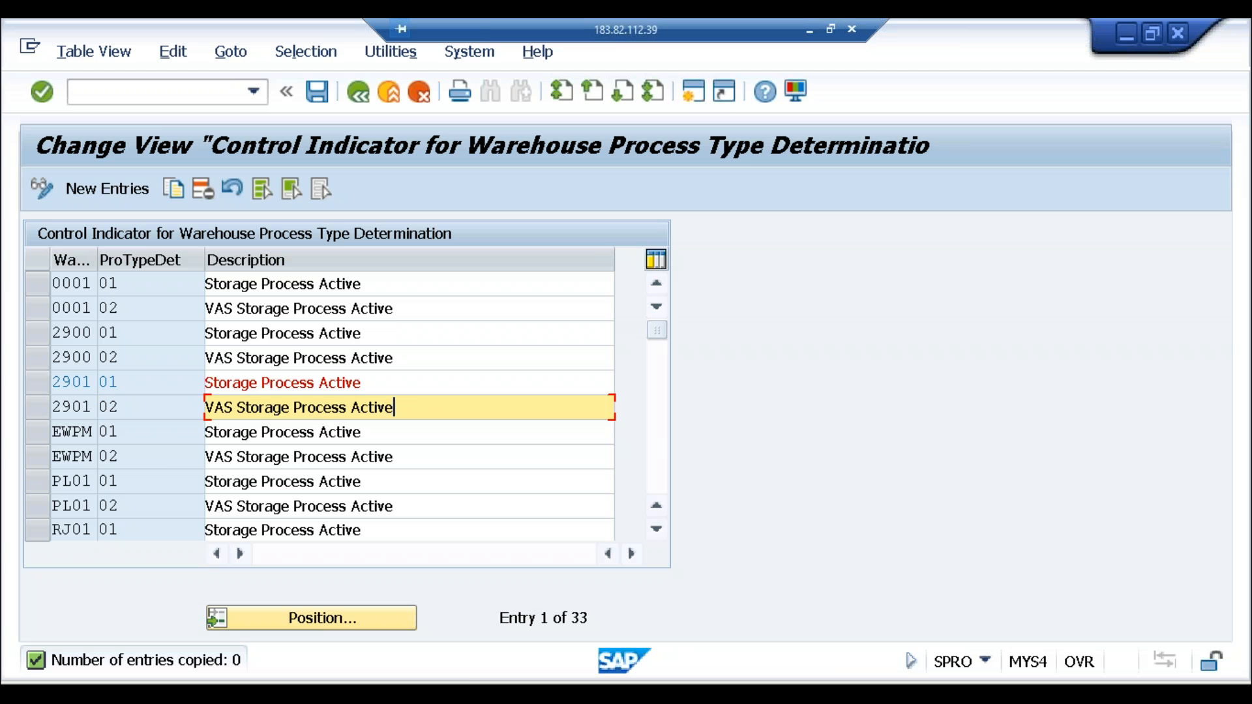
Switch to the SAP Easy Access session and expand Logistics, SCM Extended Warehouse Management down to Extended Warehouse Management.
{"action": "mouse_move", "coordinate": [267, 691]}
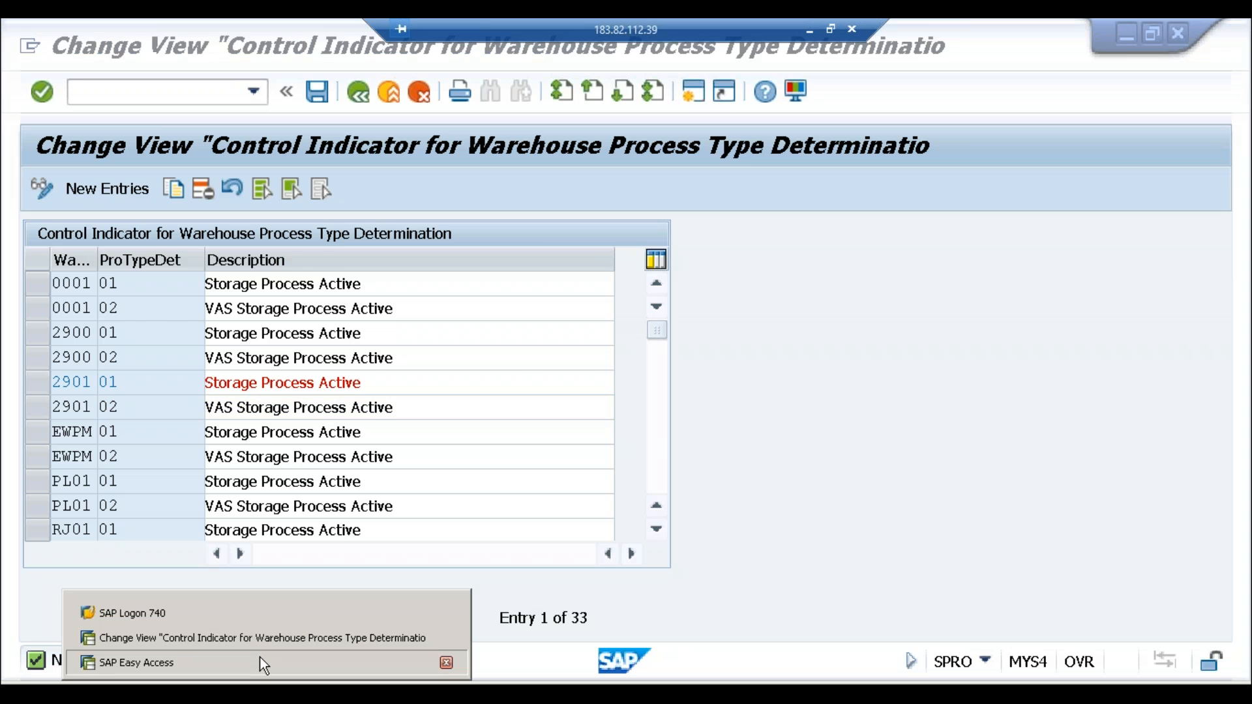
{"action": "left_click", "coordinate": [259, 660]}
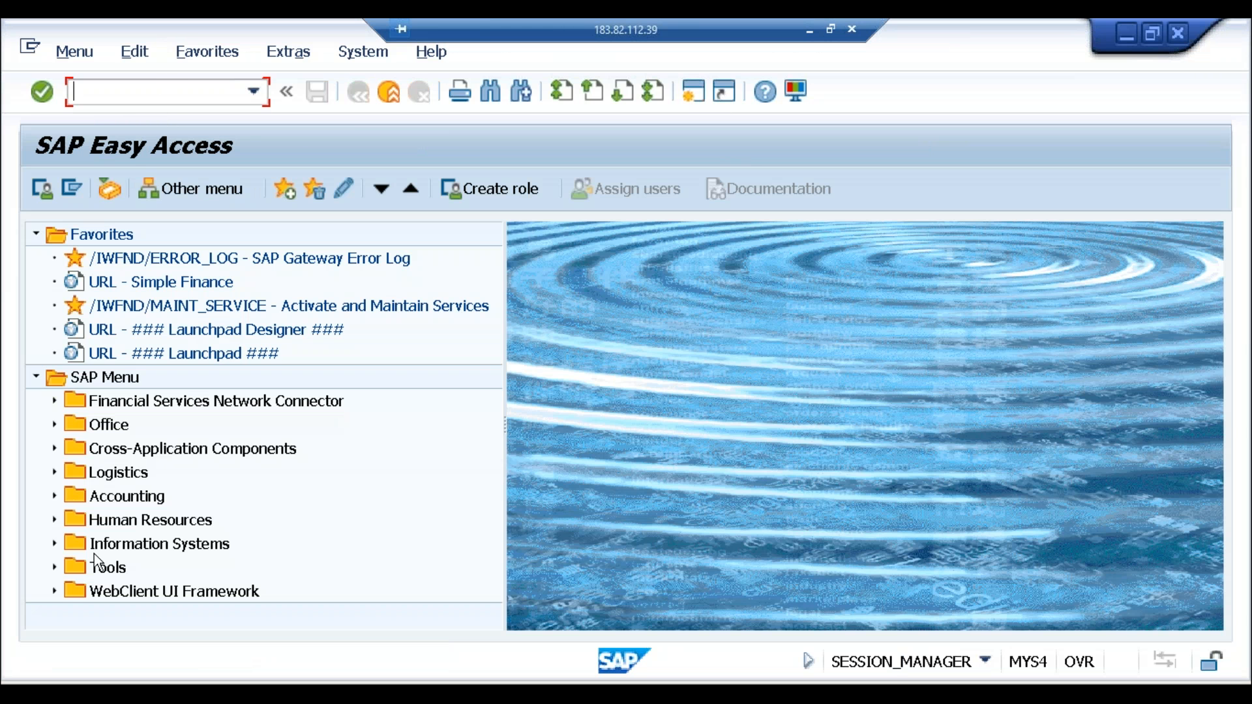
{"action": "left_click", "coordinate": [54, 472]}
{"action": "left_click", "coordinate": [491, 597]}
{"action": "left_click", "coordinate": [491, 597]}
{"action": "left_click", "coordinate": [491, 596]}
{"action": "left_click", "coordinate": [490, 597]}
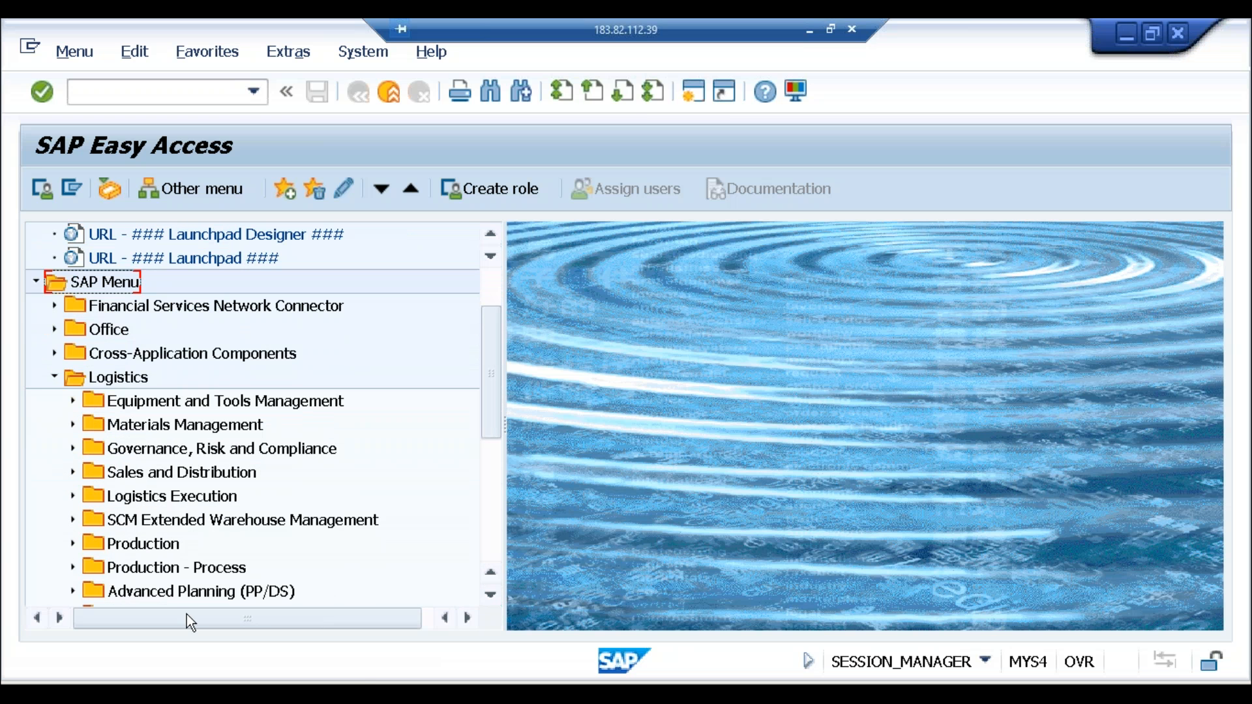
{"action": "left_click", "coordinate": [72, 519]}
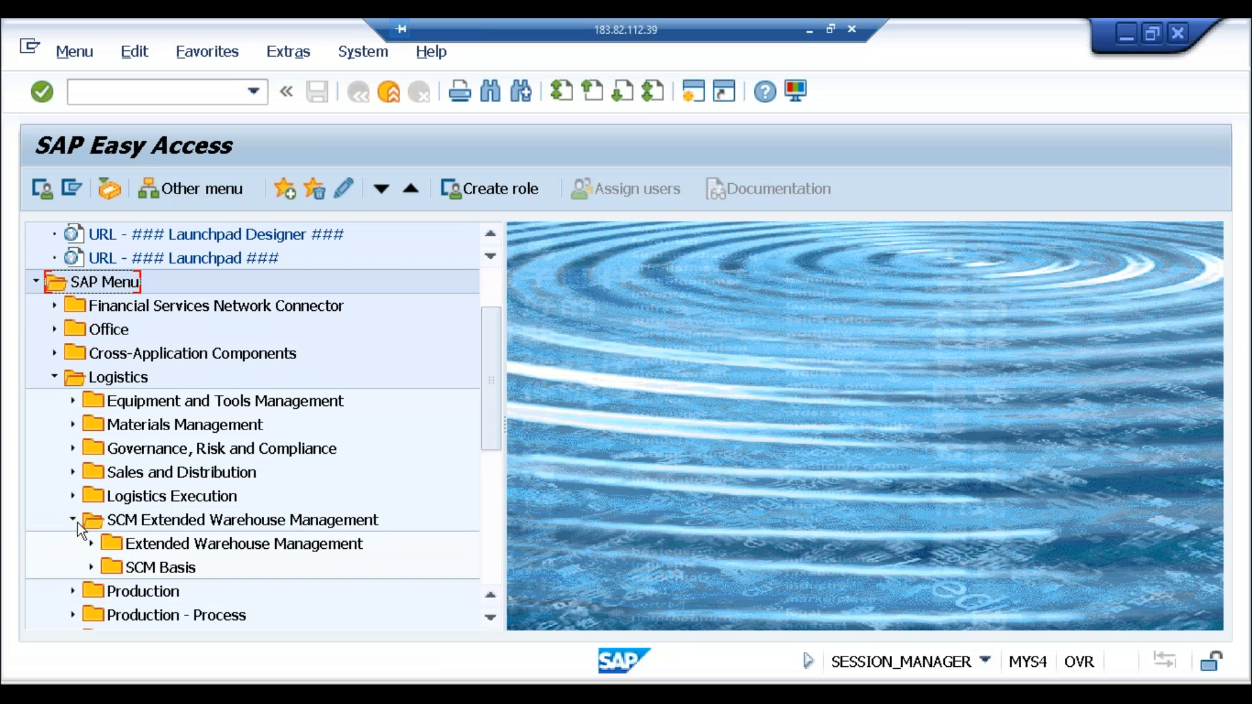
{"action": "left_click", "coordinate": [91, 546]}
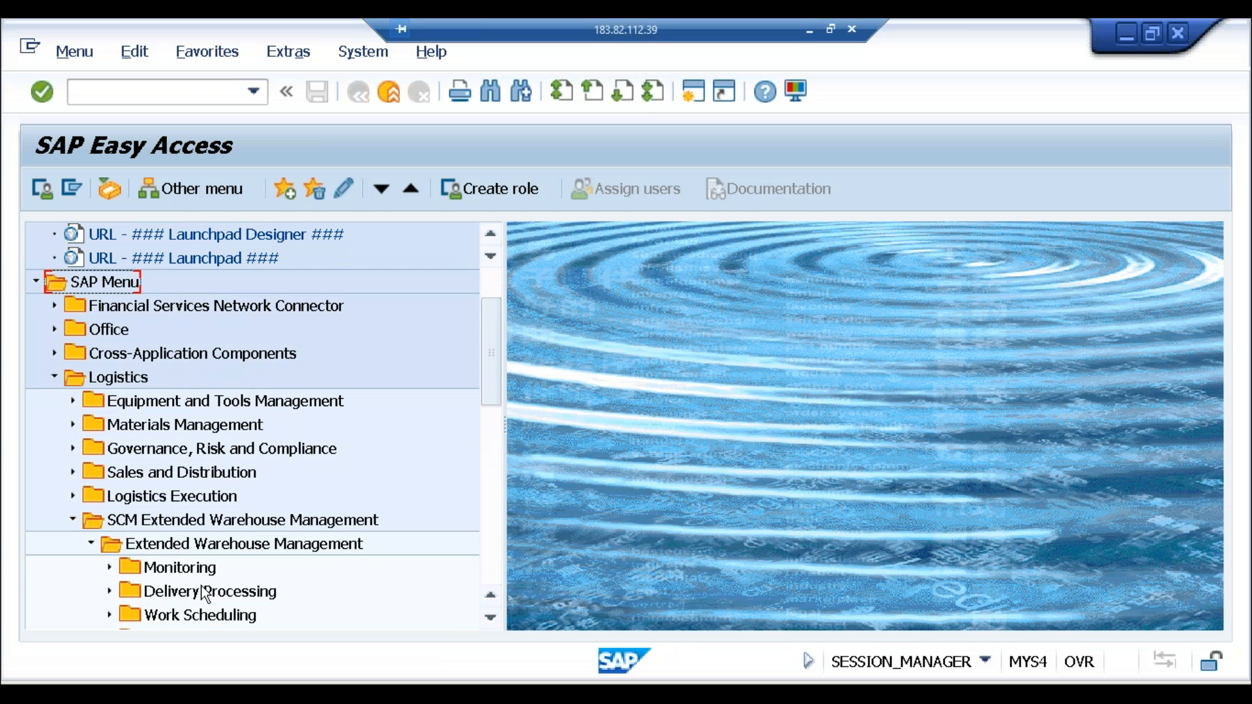
Expand the Master Data folder under Extended Warehouse Management.
{"action": "left_click", "coordinate": [491, 618]}
{"action": "left_click", "coordinate": [491, 618]}
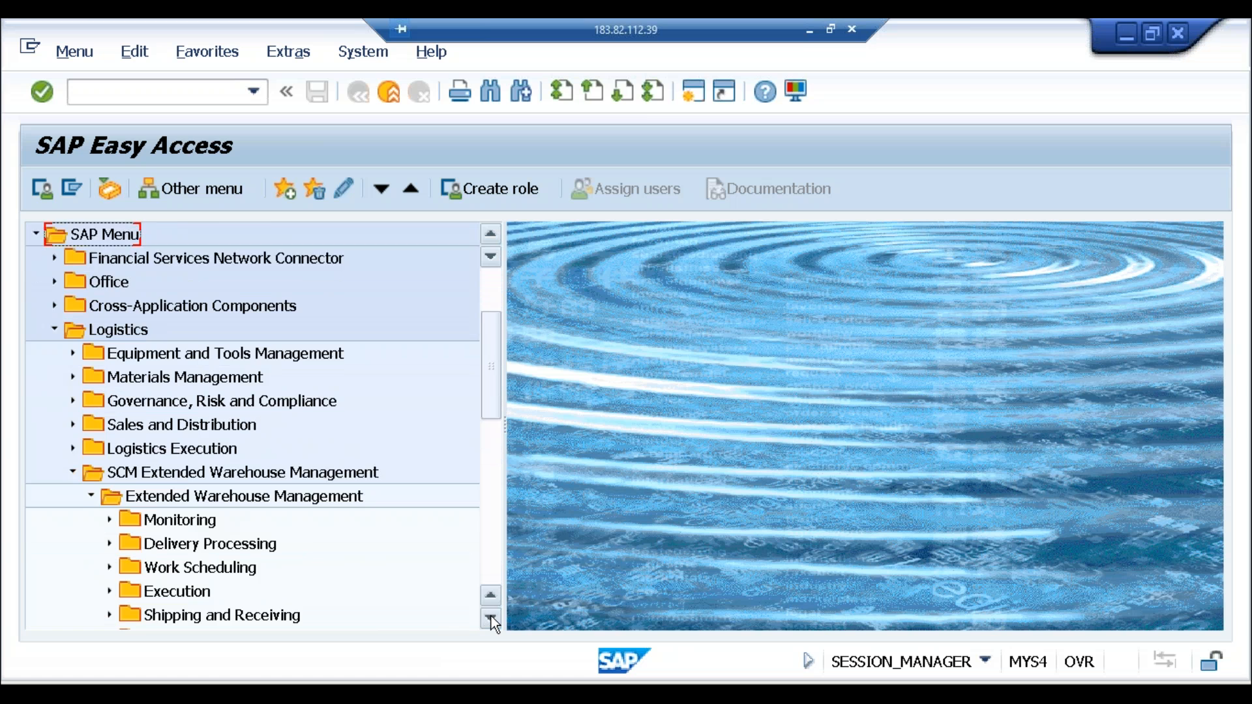
{"action": "left_click", "coordinate": [491, 618]}
{"action": "left_click", "coordinate": [491, 618]}
{"action": "left_click", "coordinate": [492, 618]}
{"action": "left_click", "coordinate": [492, 618]}
{"action": "left_click", "coordinate": [492, 618]}
{"action": "left_click", "coordinate": [491, 617]}
{"action": "left_click", "coordinate": [491, 617]}
{"action": "left_click", "coordinate": [491, 618]}
{"action": "left_click", "coordinate": [492, 618]}
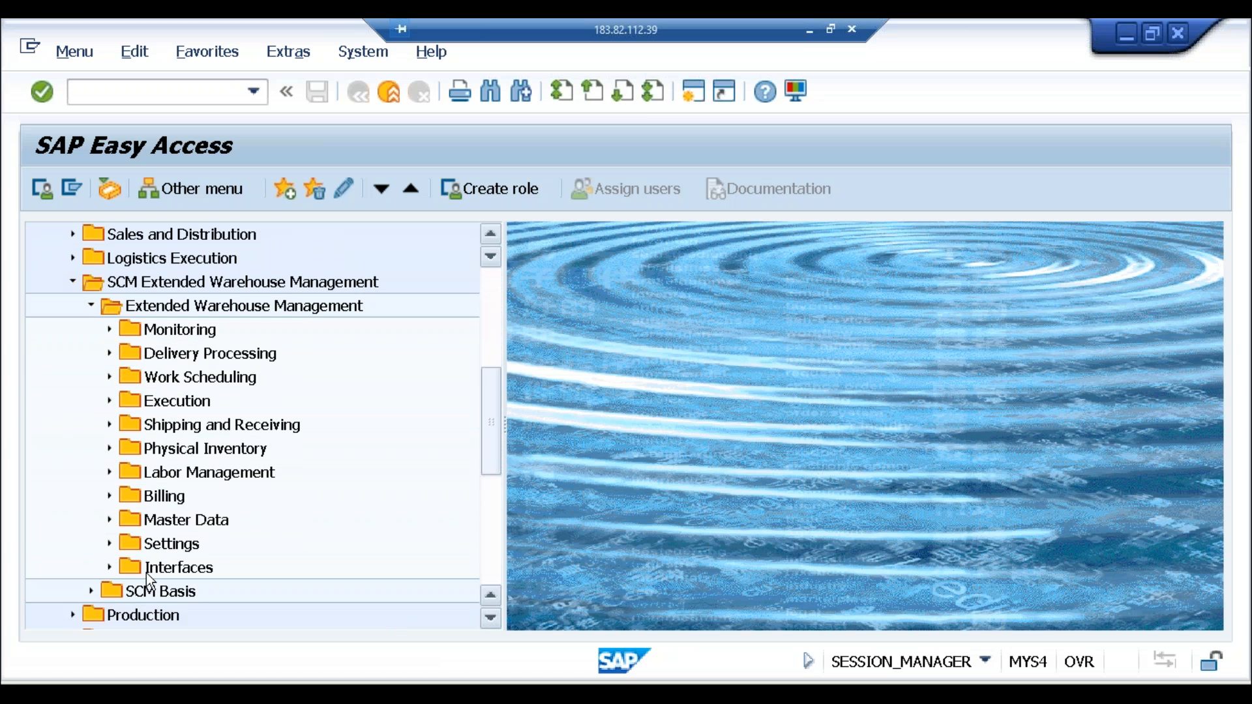
{"action": "left_click", "coordinate": [110, 520]}
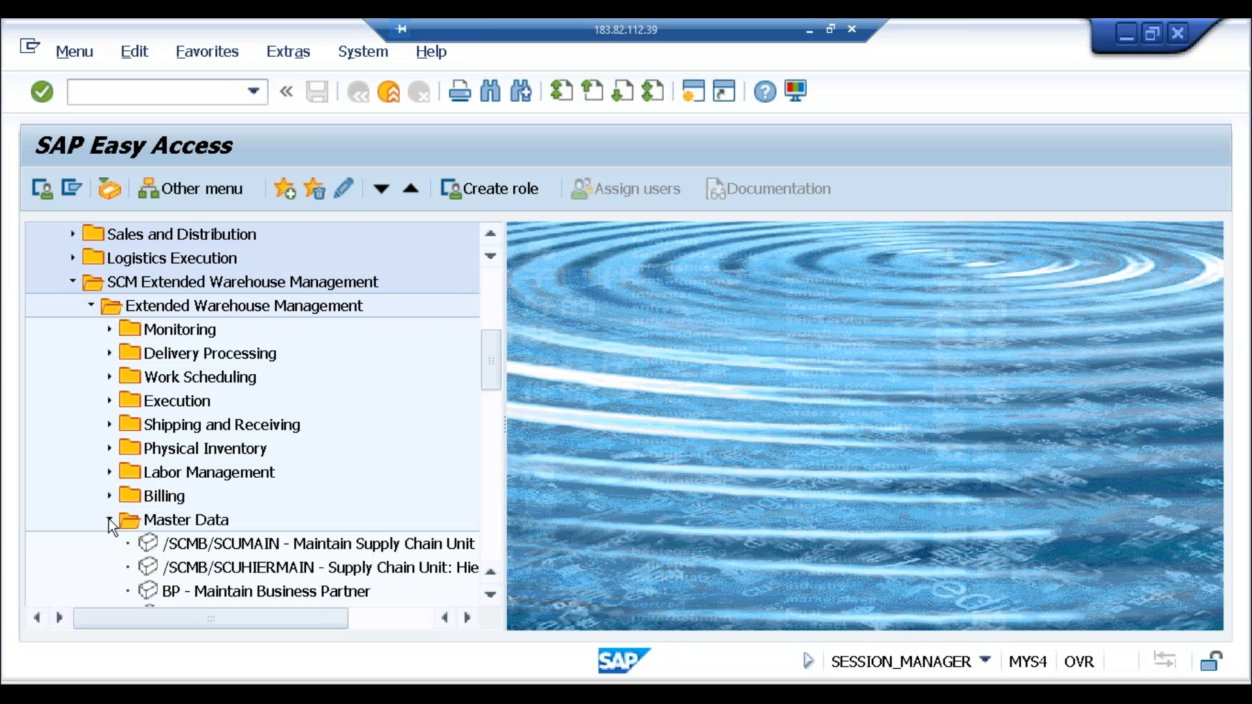
Expand the Product folder within Master Data and open /SCWM/MAT1 - Maintain Warehouse Product.
{"action": "left_click", "coordinate": [491, 595]}
{"action": "left_click", "coordinate": [490, 595]}
{"action": "left_click", "coordinate": [490, 595]}
{"action": "left_click", "coordinate": [490, 595]}
{"action": "left_click", "coordinate": [490, 595]}
{"action": "left_click", "coordinate": [491, 595]}
{"action": "left_click", "coordinate": [490, 594]}
{"action": "left_click", "coordinate": [491, 595]}
{"action": "left_click", "coordinate": [490, 595]}
{"action": "left_click", "coordinate": [490, 595]}
{"action": "left_click", "coordinate": [490, 595]}
{"action": "left_click", "coordinate": [491, 595]}
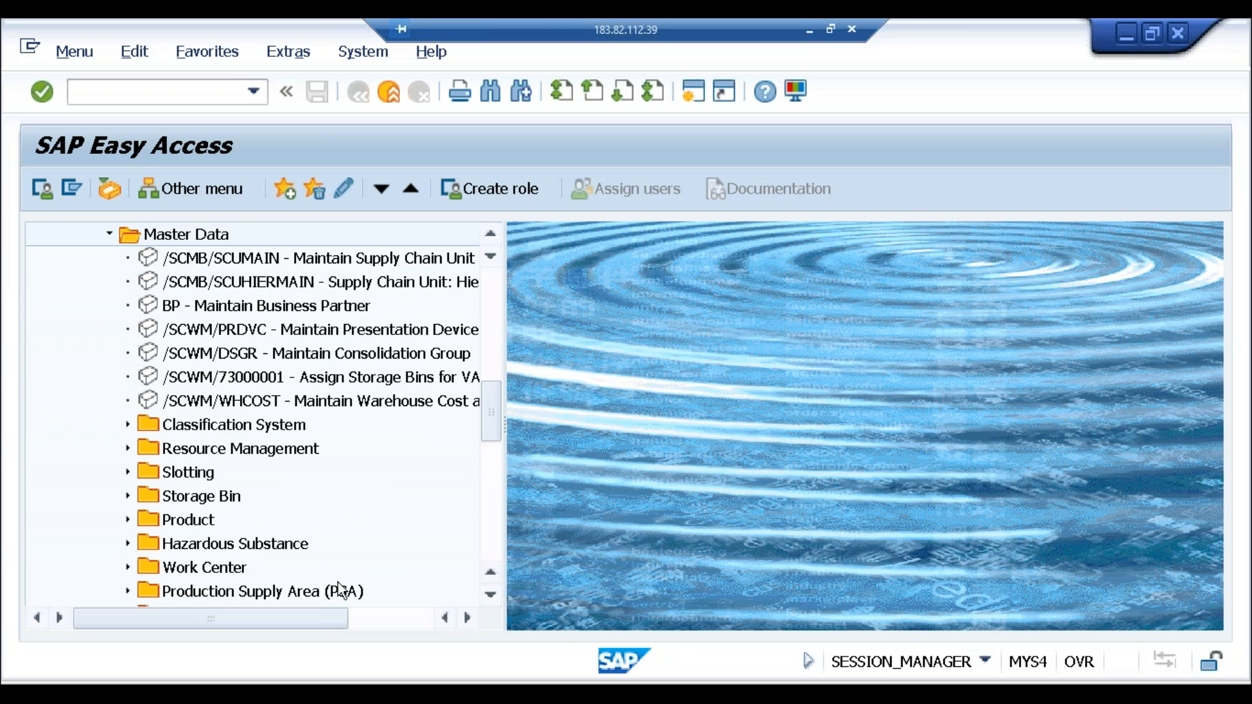
{"action": "left_click", "coordinate": [127, 521]}
{"action": "left_click", "coordinate": [374, 528]}
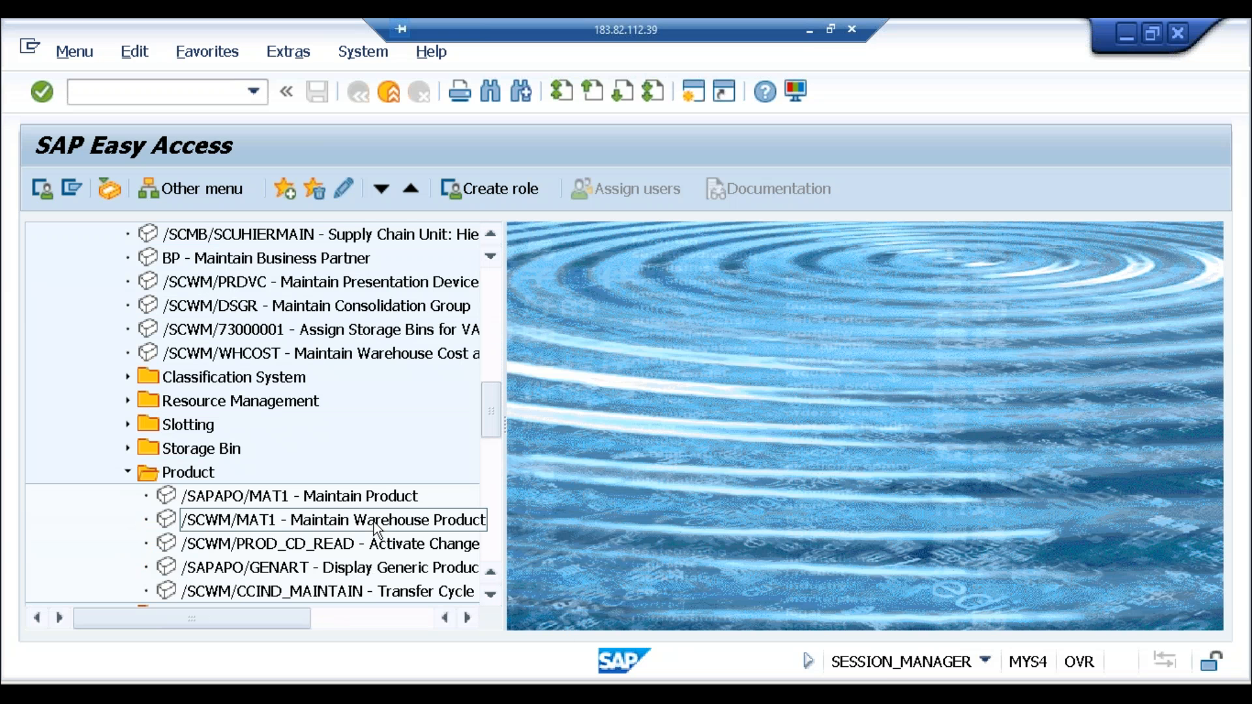
{"action": "double_click", "coordinate": [375, 527]}
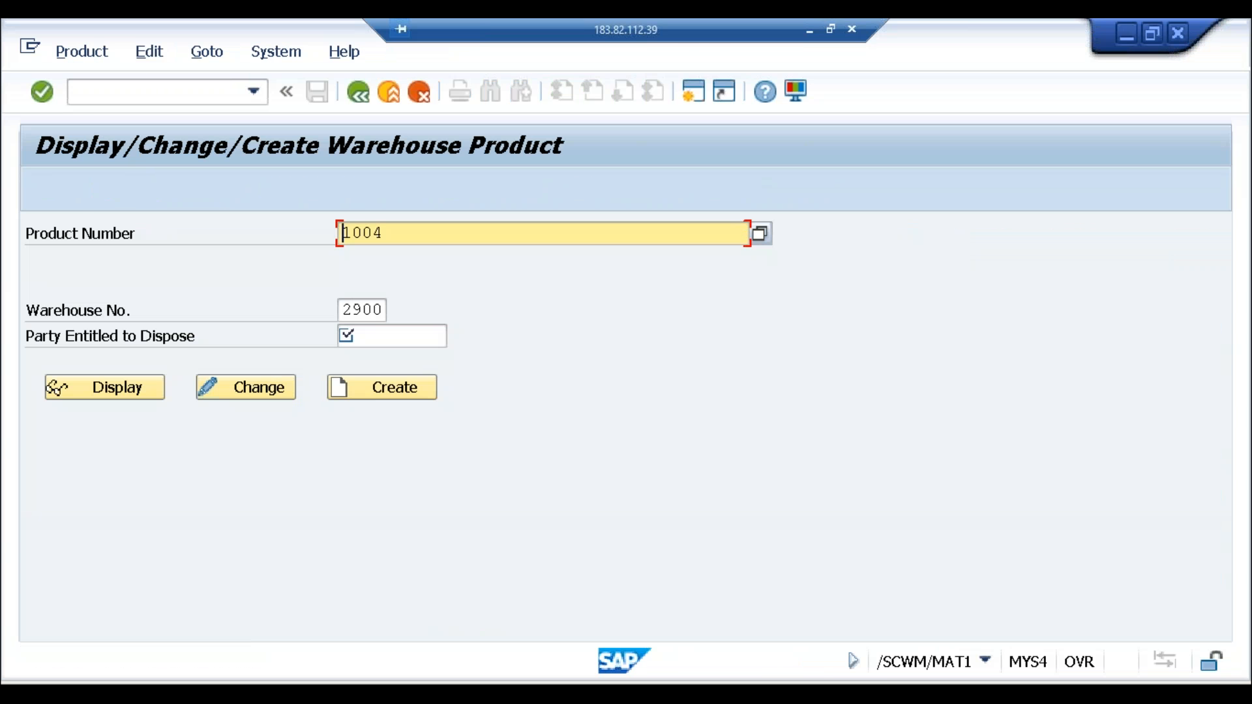
Try to display warehouse product 1004 for warehouse 2900, and again with the warehouse number set to VV01.
{"action": "left_click", "coordinate": [132, 389]}
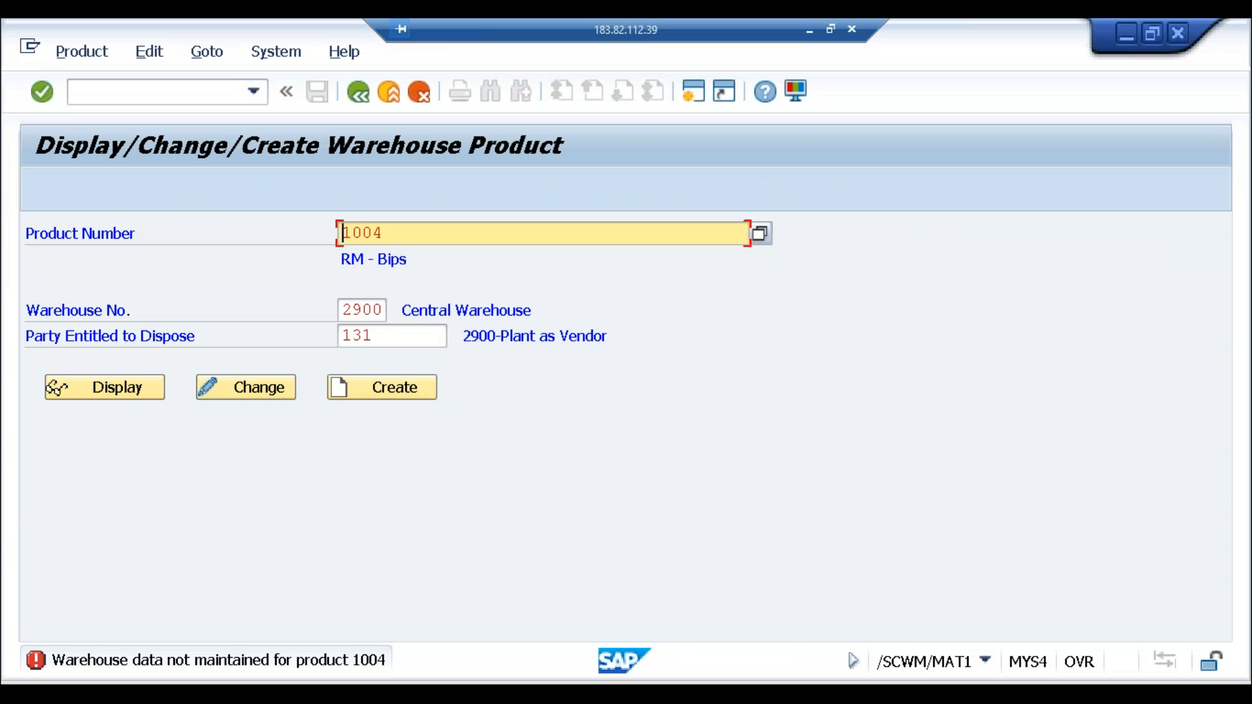
{"action": "left_click", "coordinate": [345, 309]}
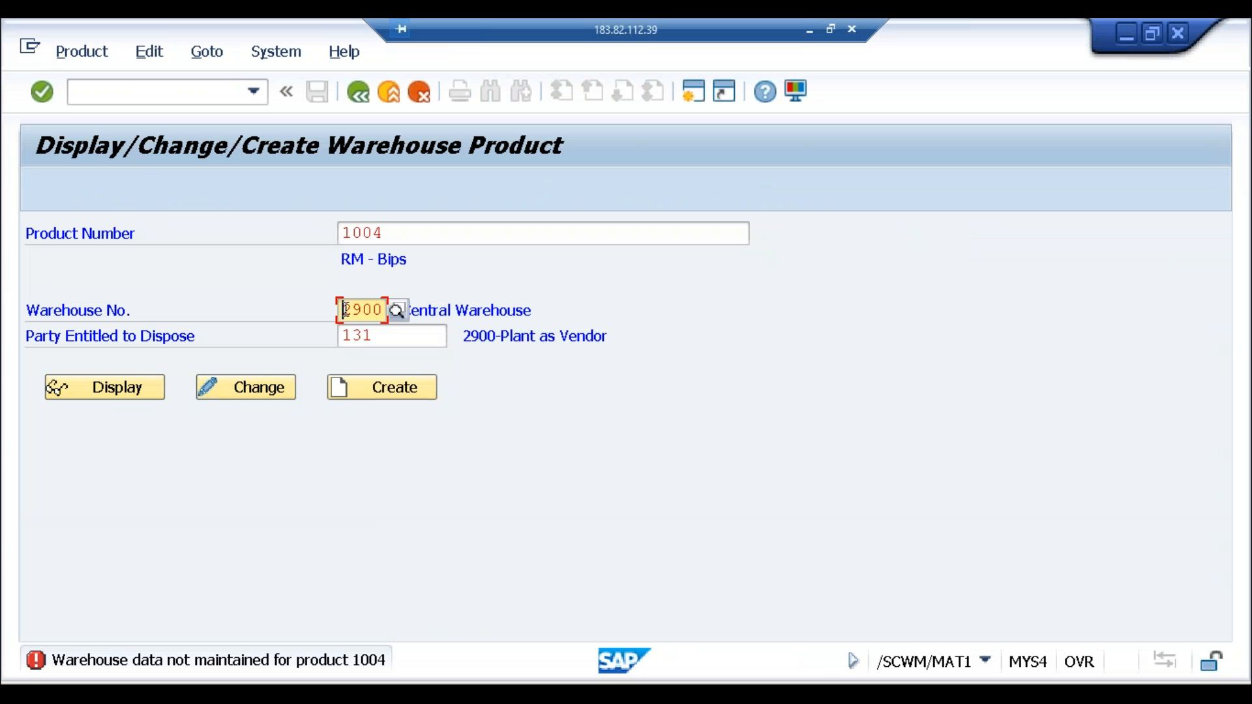
{"action": "key", "text": "Delete"}
{"action": "key", "text": "Delete"}
{"action": "key", "text": "Delete"}
{"action": "key", "text": "Delete"}
{"action": "type", "text": "VV01"}
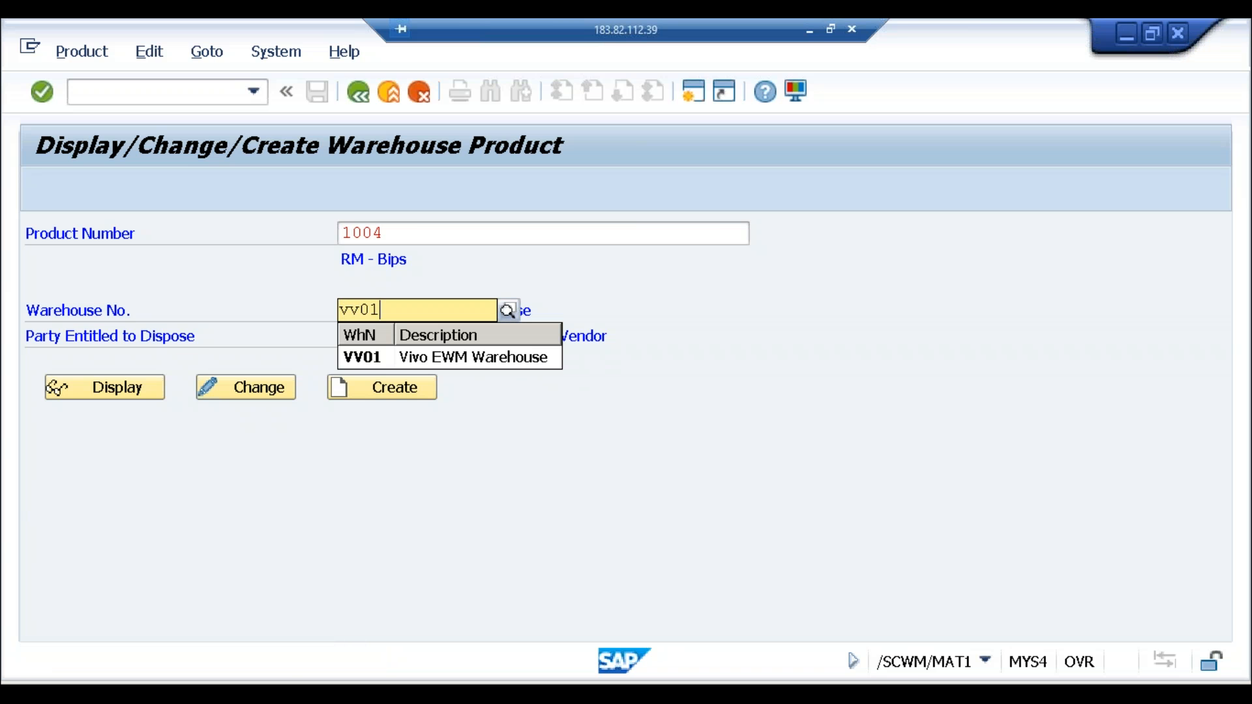
{"action": "left_click", "coordinate": [362, 356]}
{"action": "left_click", "coordinate": [142, 389]}
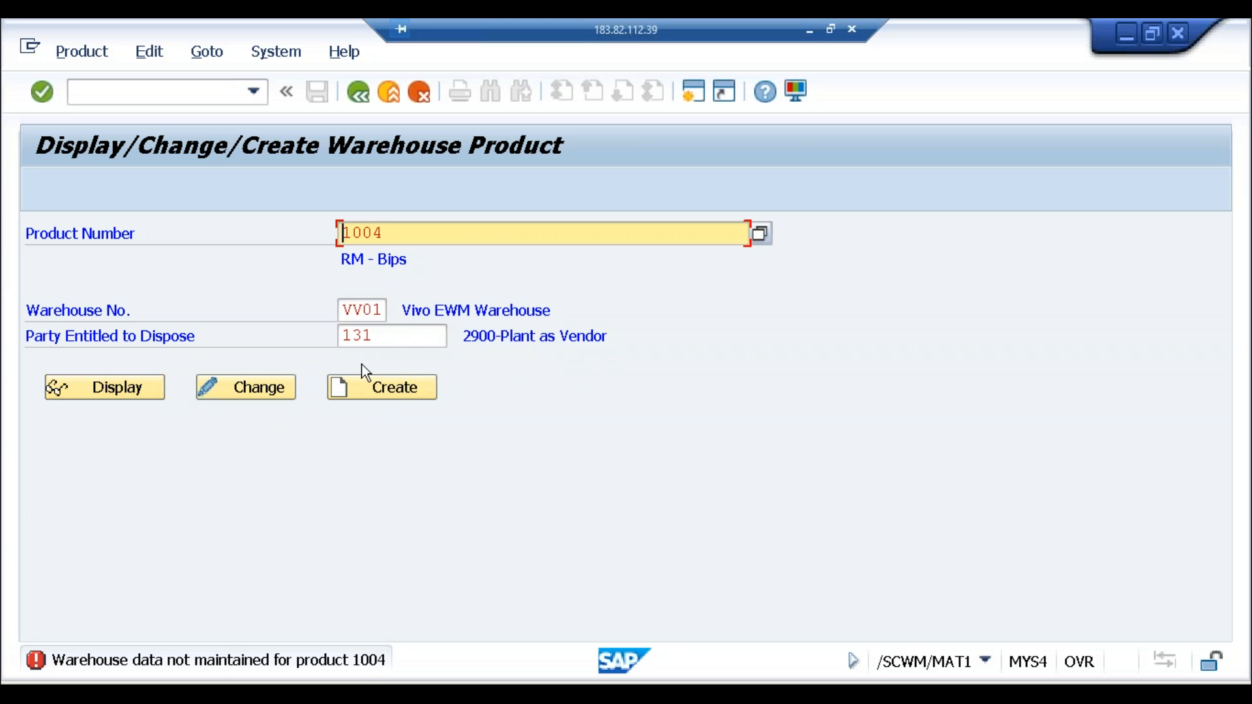
Clear the party entitled to dispose and display product 1004 in warehouse VV01.
{"action": "left_click", "coordinate": [374, 336]}
{"action": "key", "text": "BackSpace"}
{"action": "key", "text": "BackSpace"}
{"action": "key", "text": "BackSpace"}
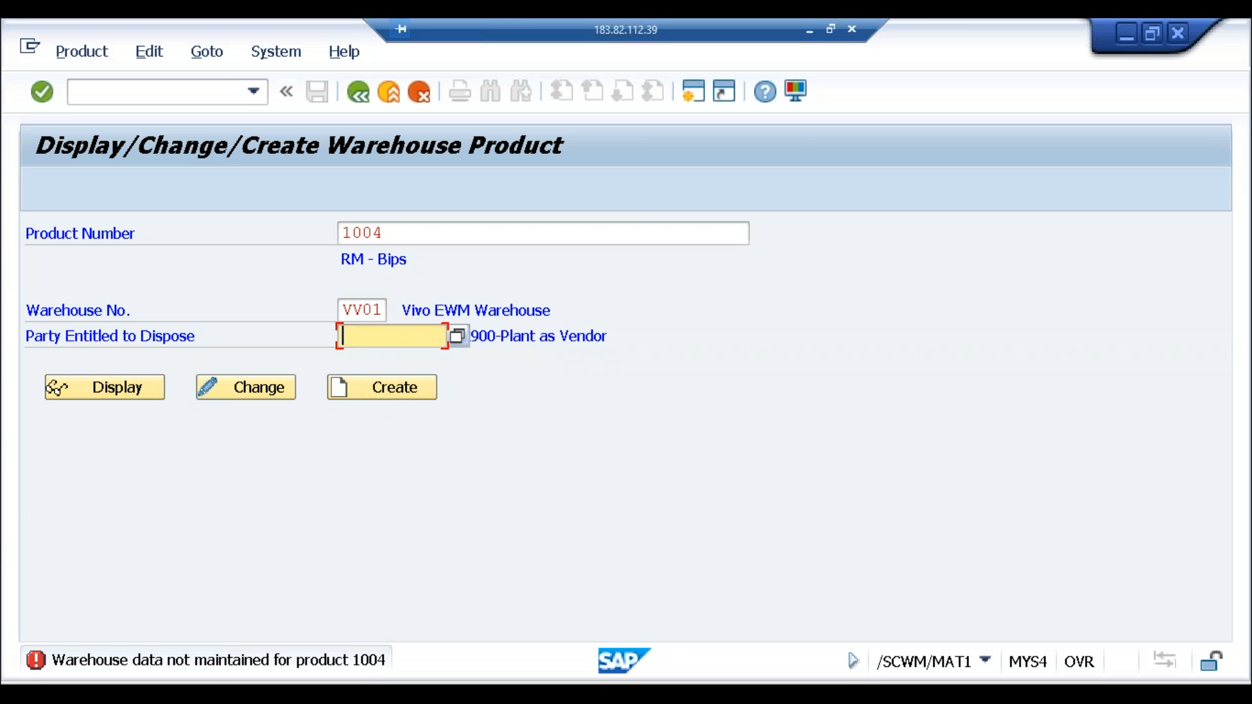
{"action": "left_click", "coordinate": [124, 379]}
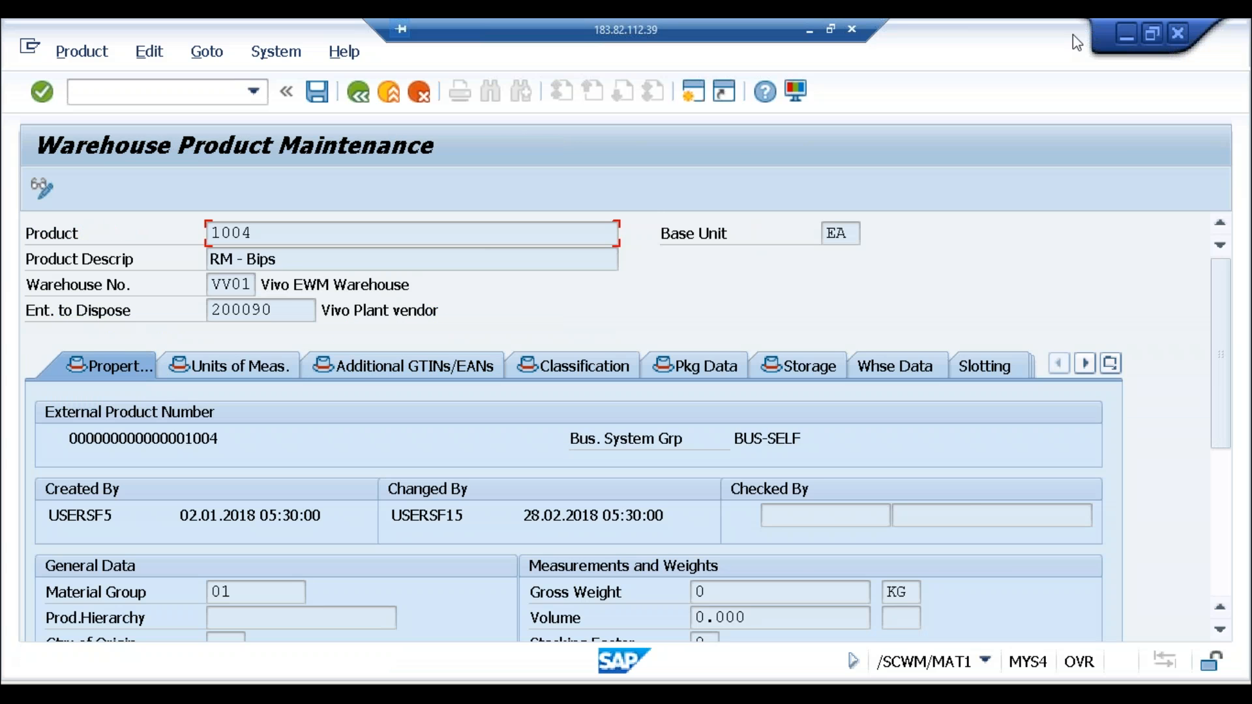
Open the warehouse data of product 1004 and check its process type determination indicator.
{"action": "left_click", "coordinate": [917, 366]}
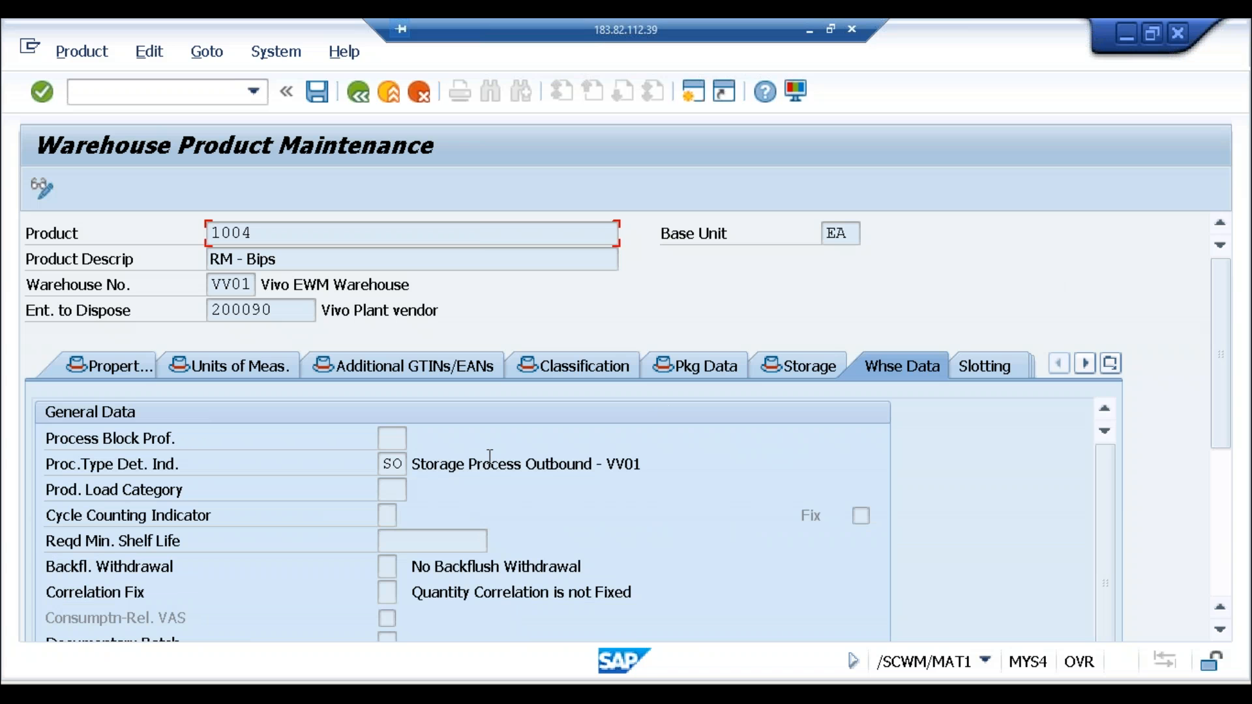
{"action": "scroll", "coordinate": [490, 457], "scroll_direction": "down", "scroll_amount": 1}
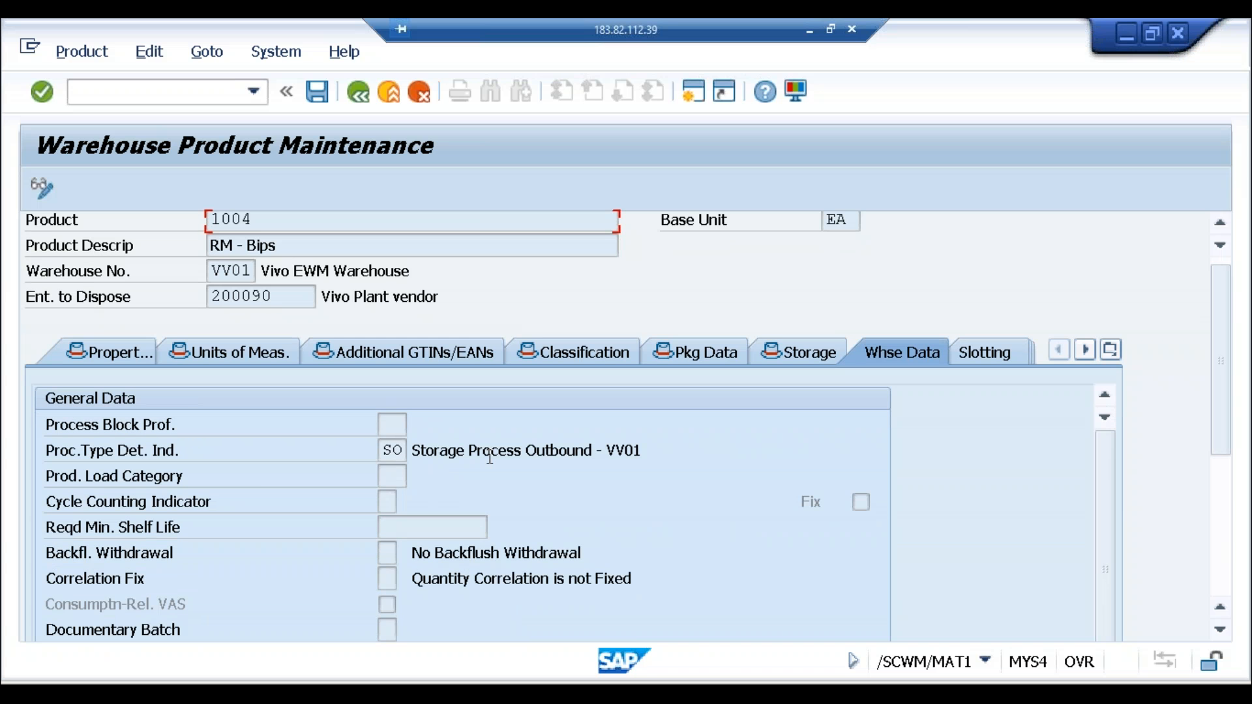
{"action": "left_click", "coordinate": [245, 452]}
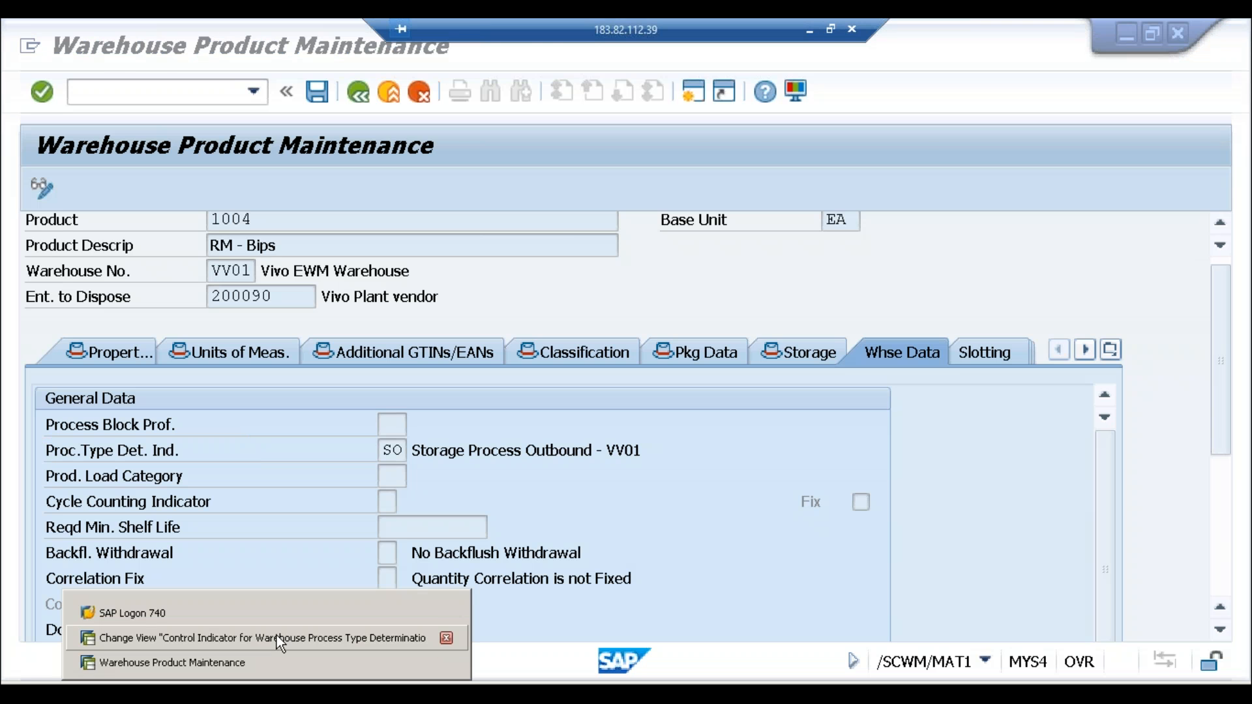
Switch back to the customizing session, reopen Determine Warehouse Process Type at warehouse 2900 and check the INB entry with indicator 02.
{"action": "left_click", "coordinate": [276, 635]}
{"action": "left_click", "coordinate": [356, 94]}
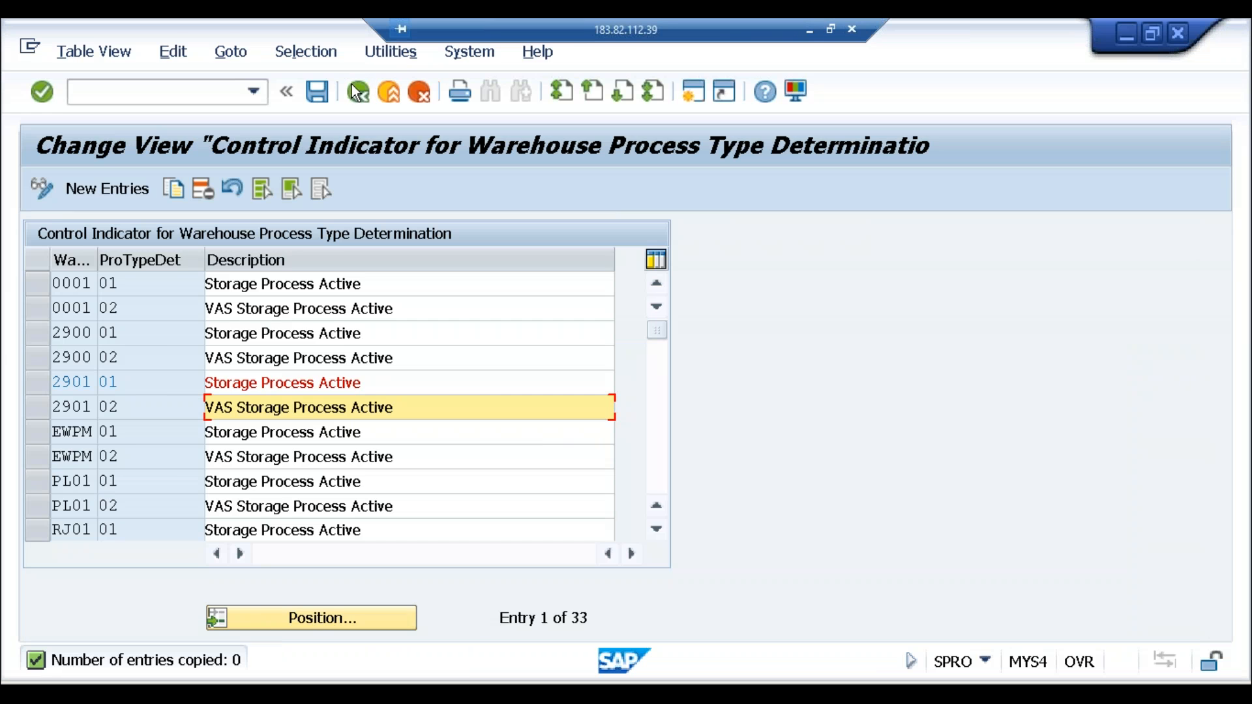
{"action": "left_click", "coordinate": [175, 472]}
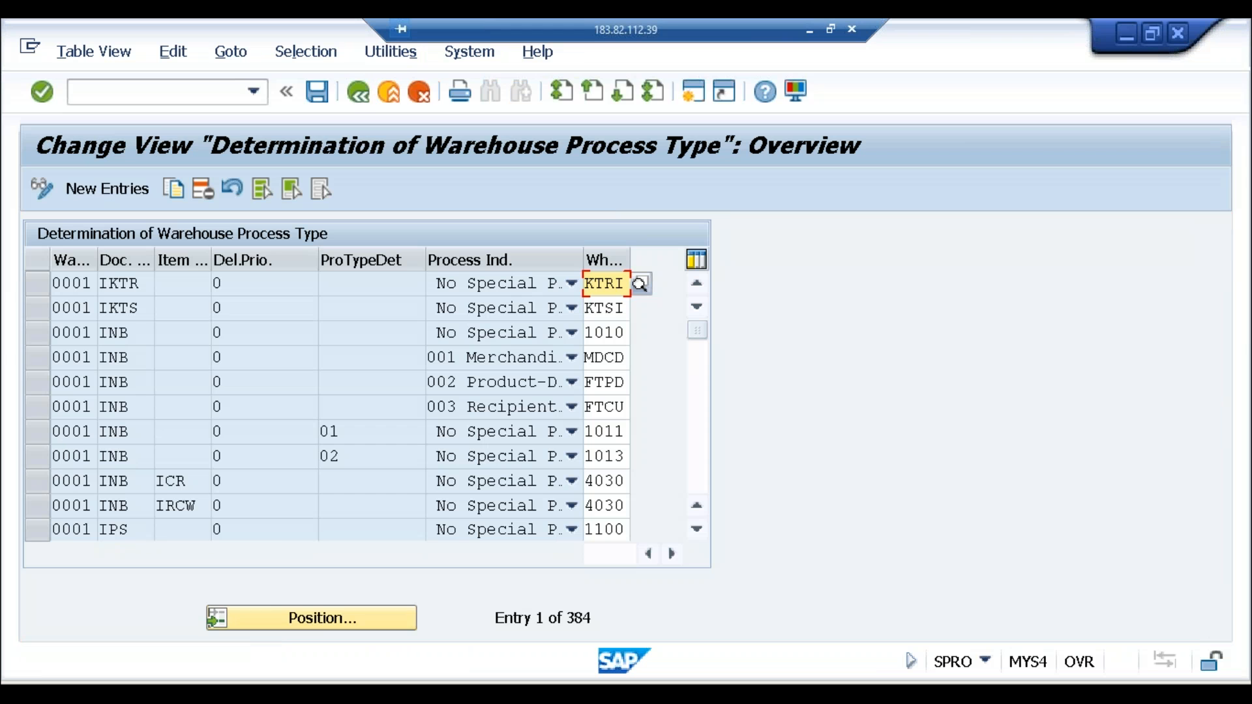
{"action": "left_click", "coordinate": [277, 612]}
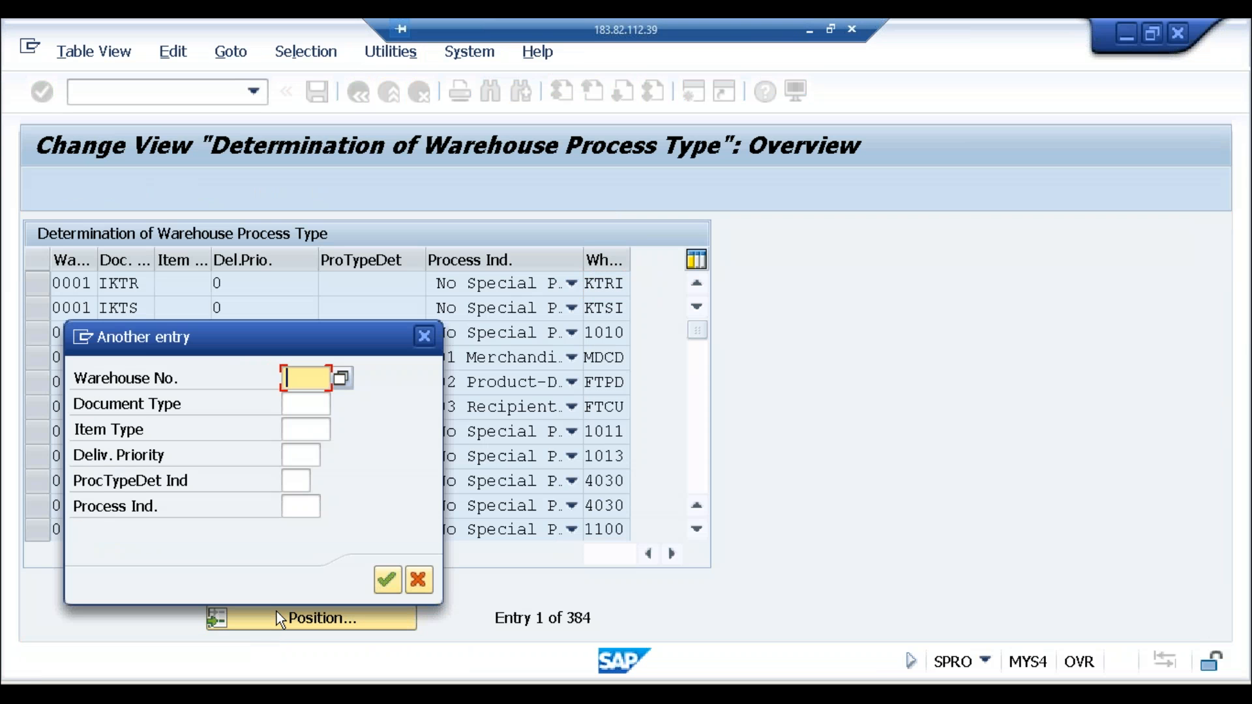
{"action": "type", "text": "2900"}
{"action": "left_click", "coordinate": [384, 579]}
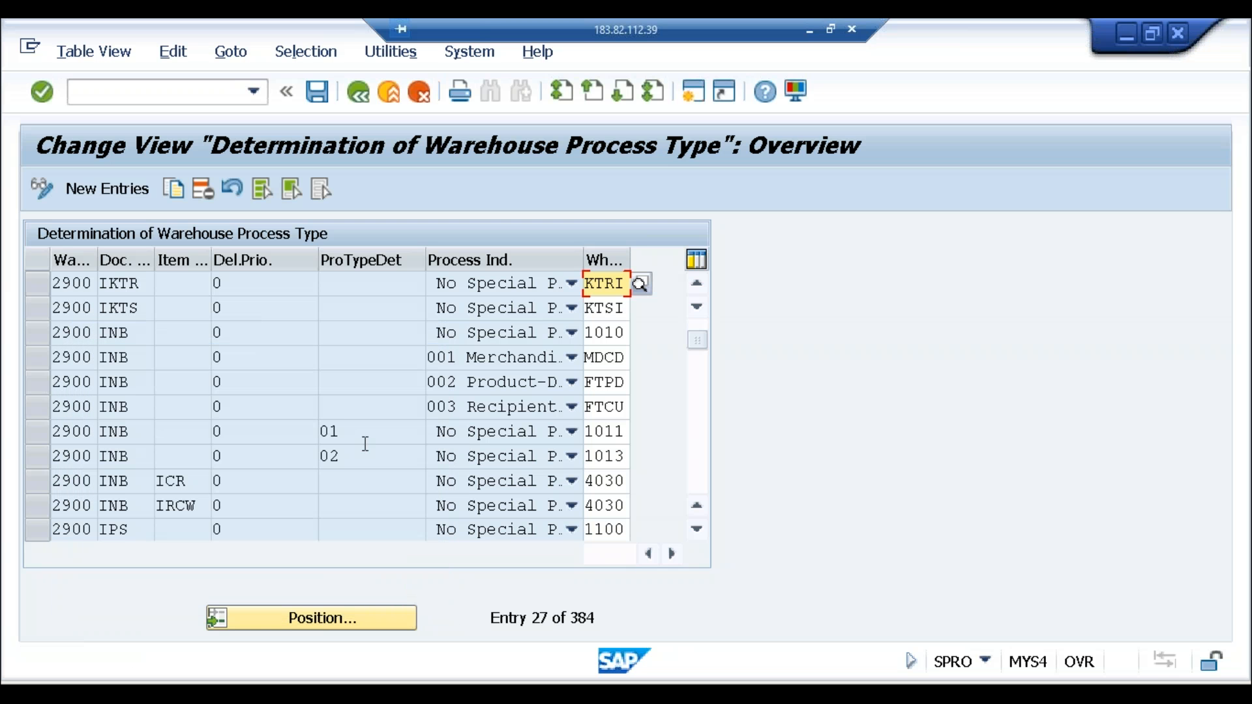
{"action": "left_click", "coordinate": [363, 451]}
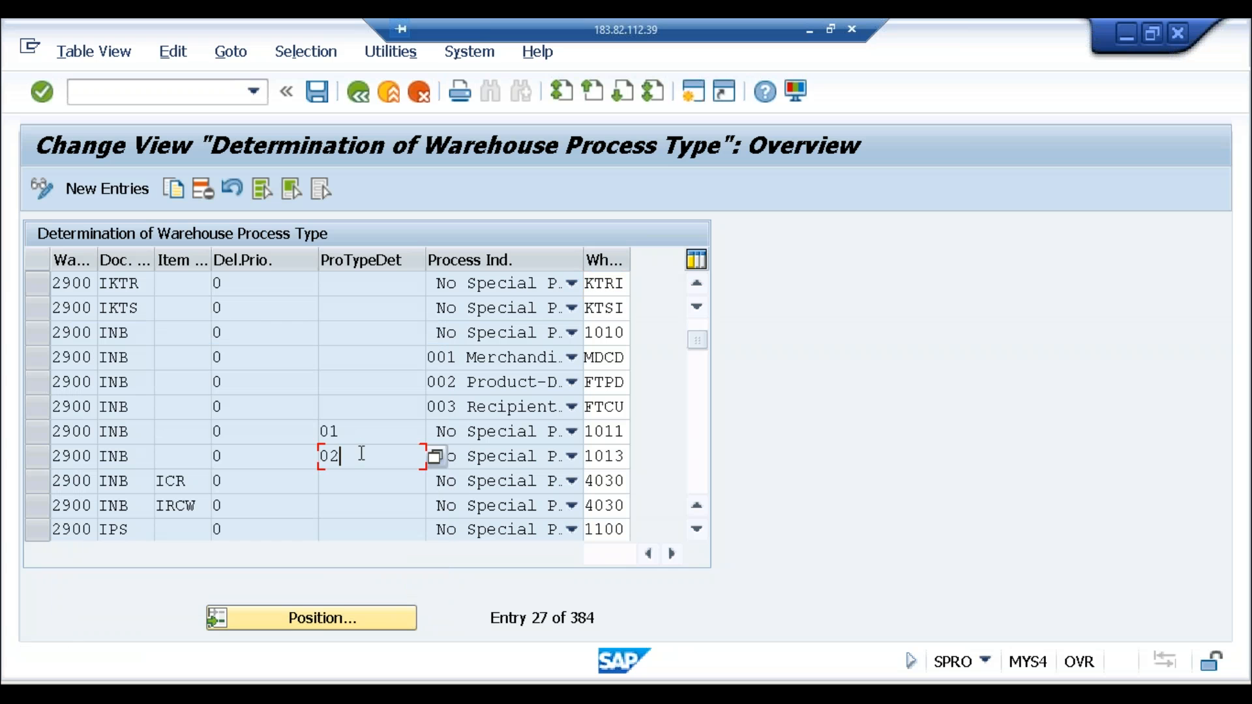
Check the INB entry's warehouse process type, switch to Adobe Acrobat Reader and open the Storage Type Determination slide.
{"action": "left_click", "coordinate": [608, 459]}
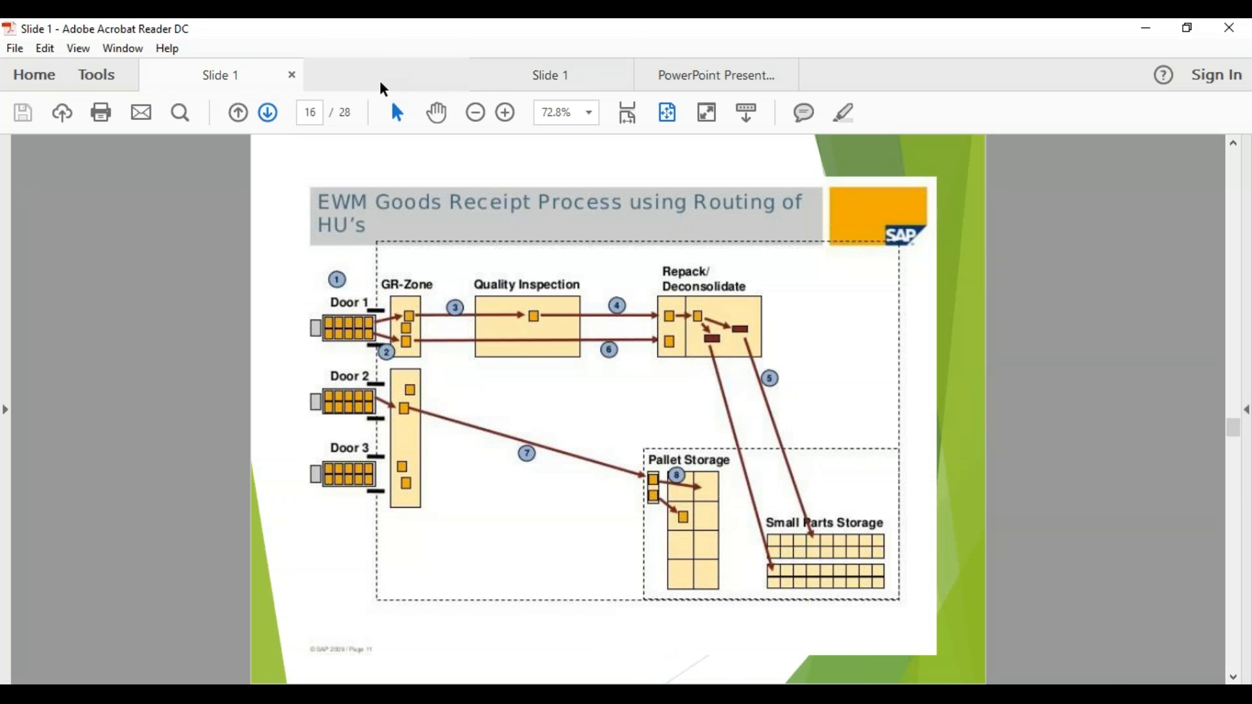
{"action": "left_click", "coordinate": [372, 76]}
{"action": "left_click", "coordinate": [574, 90]}
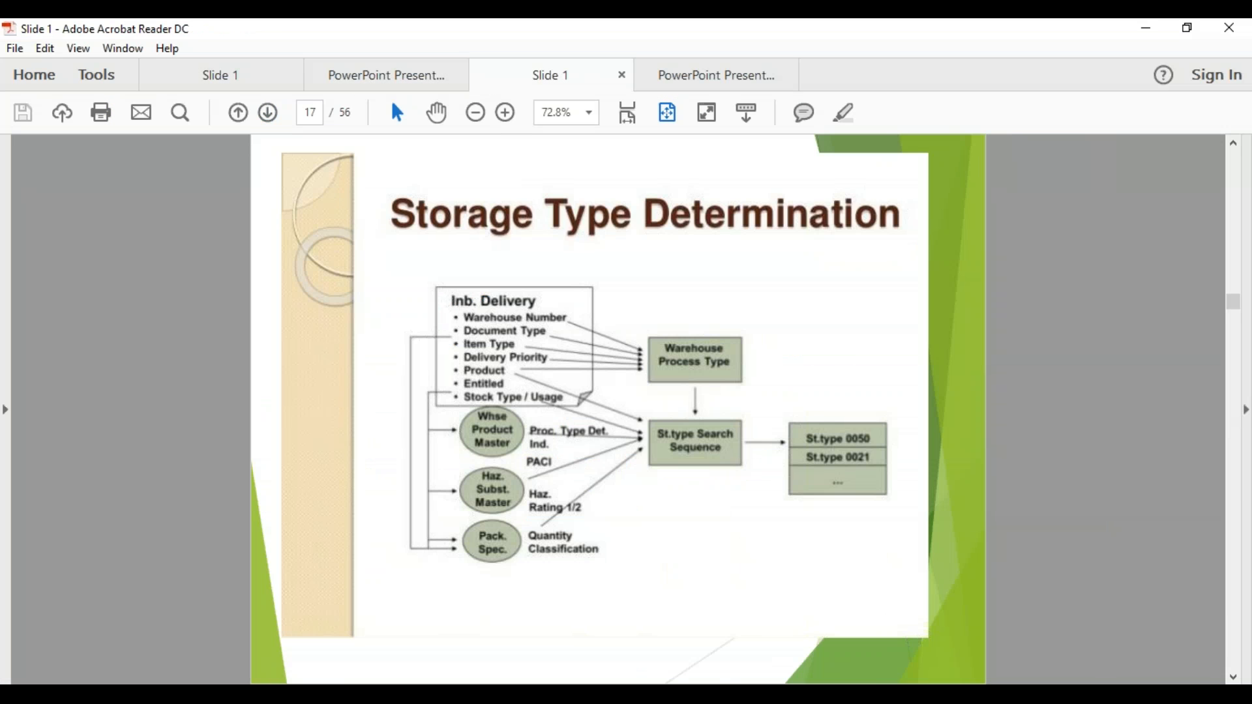
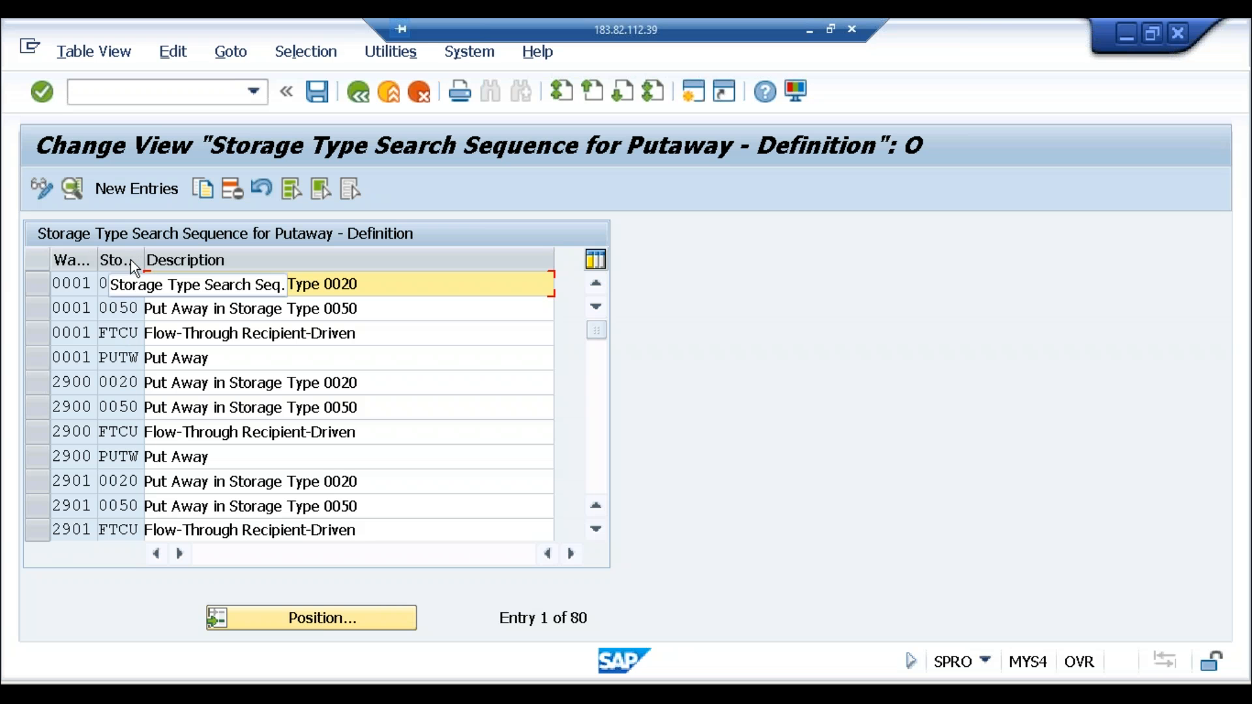
Check putaway search sequences 0020 and 0050 of warehouse 2900, opening the copy form for 0050 and cancelling it before leaving the view.
{"action": "left_click", "coordinate": [128, 409]}
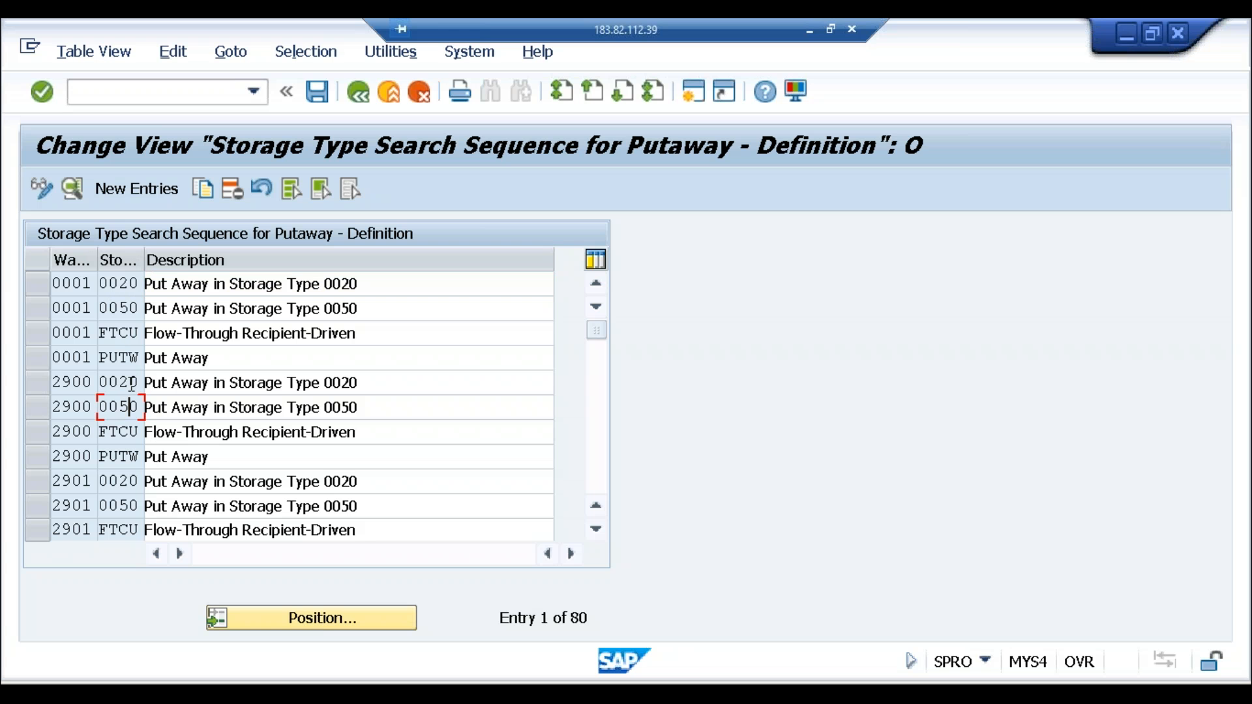
{"action": "left_click", "coordinate": [130, 383]}
{"action": "left_click", "coordinate": [369, 406]}
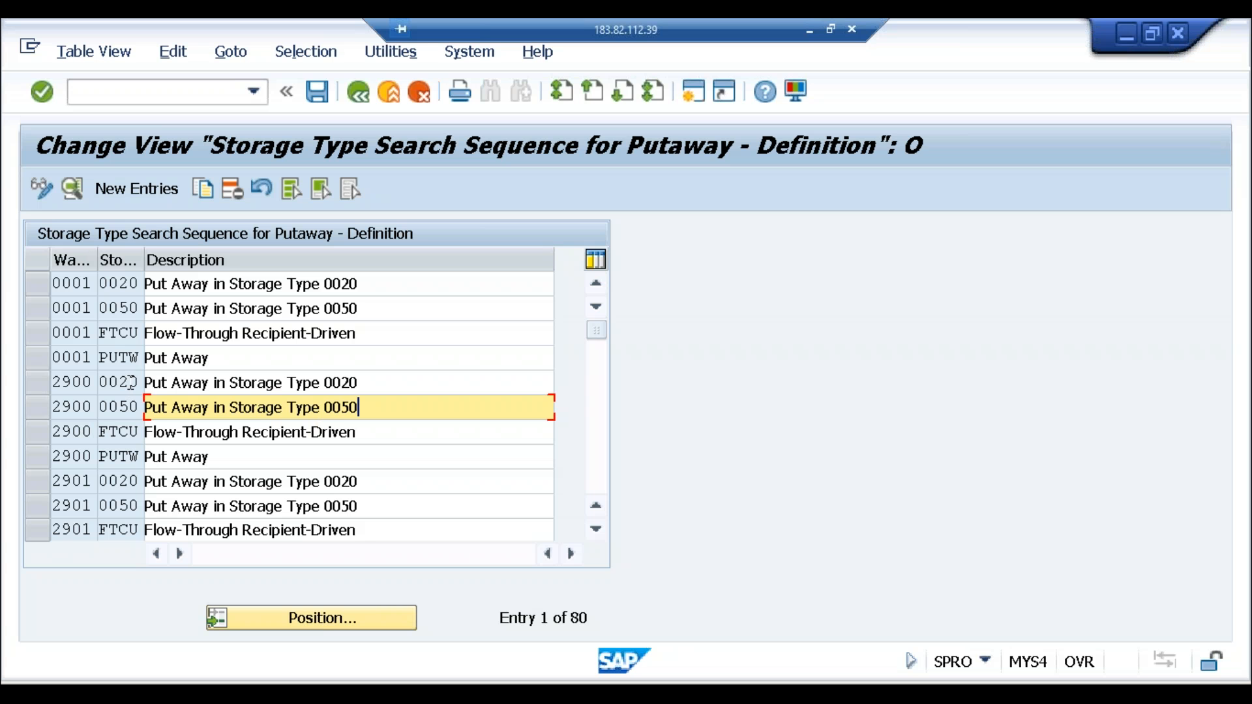
{"action": "left_click", "coordinate": [40, 409]}
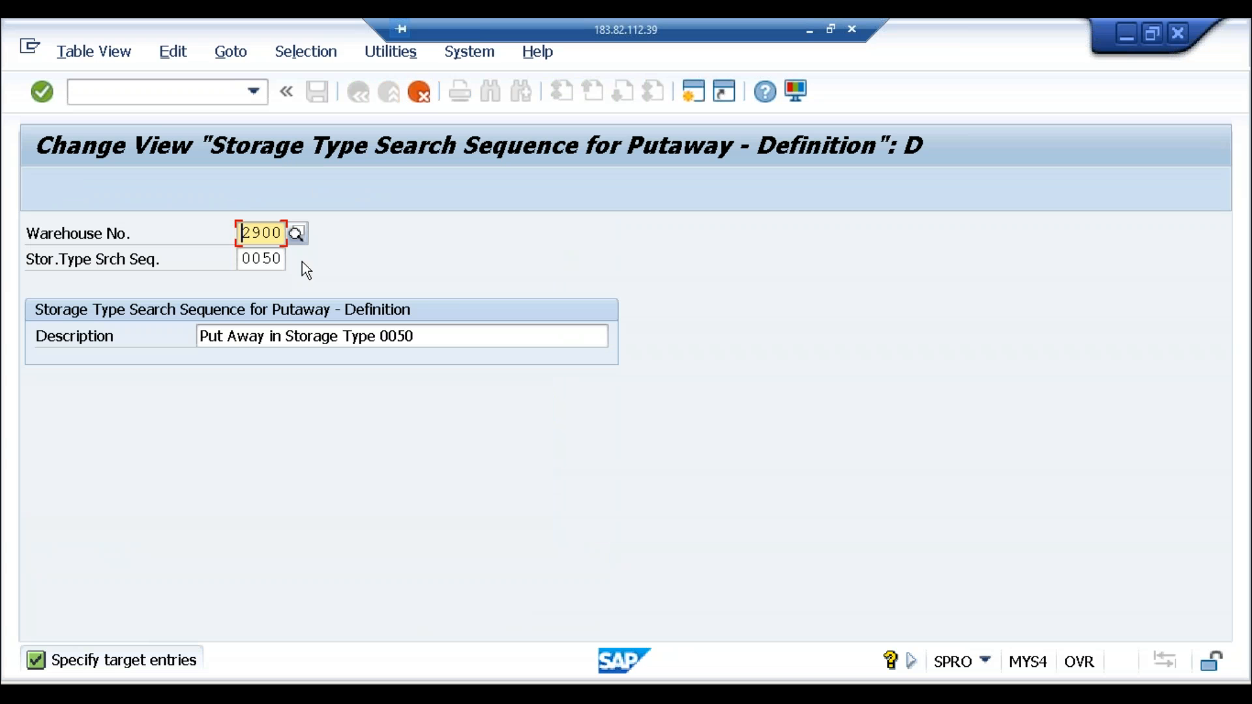
{"action": "left_click", "coordinate": [421, 91]}
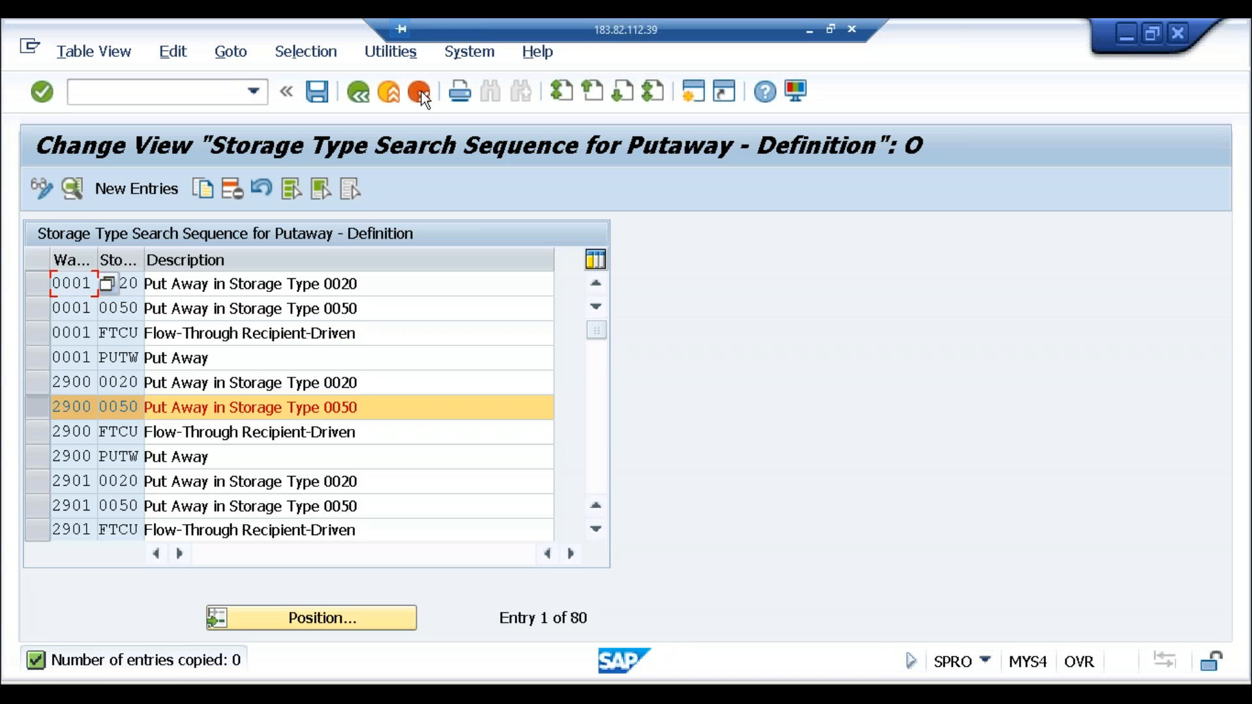
{"action": "left_click", "coordinate": [363, 98]}
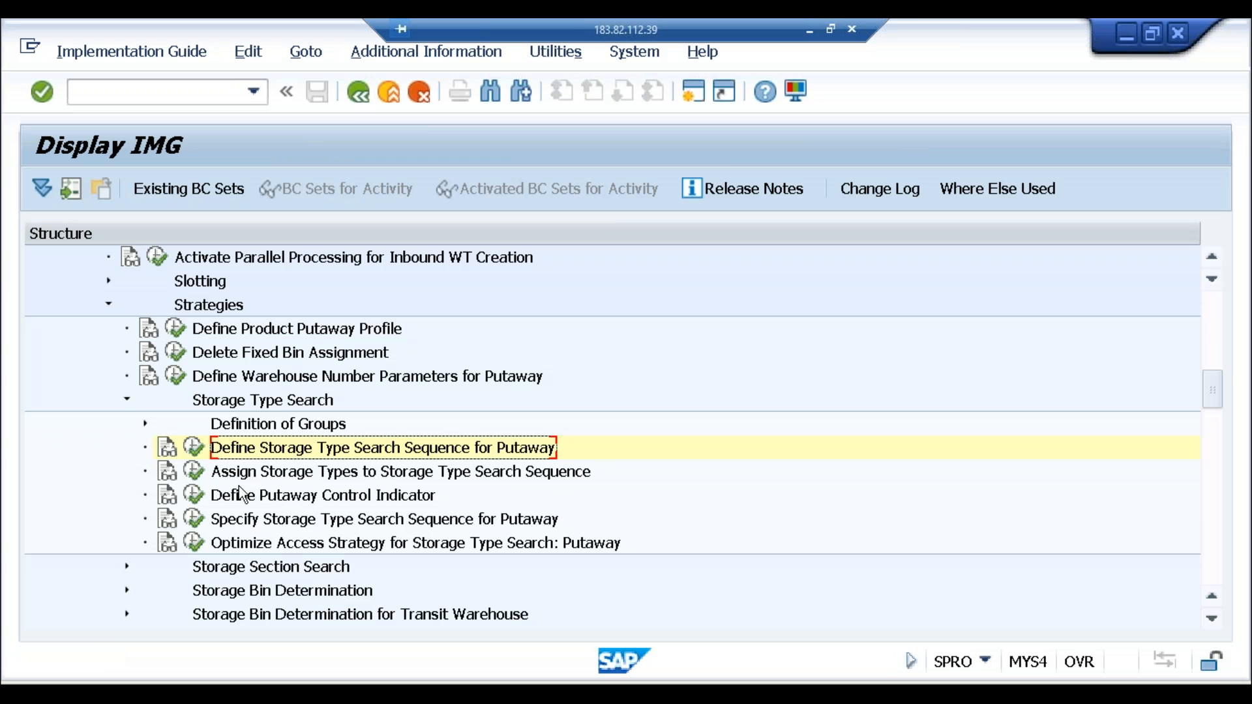
Open Assign Storage Types to Storage Type Search Sequence and check the storage type assigned to sequence 0050 in warehouse 2900.
{"action": "left_click", "coordinate": [194, 471]}
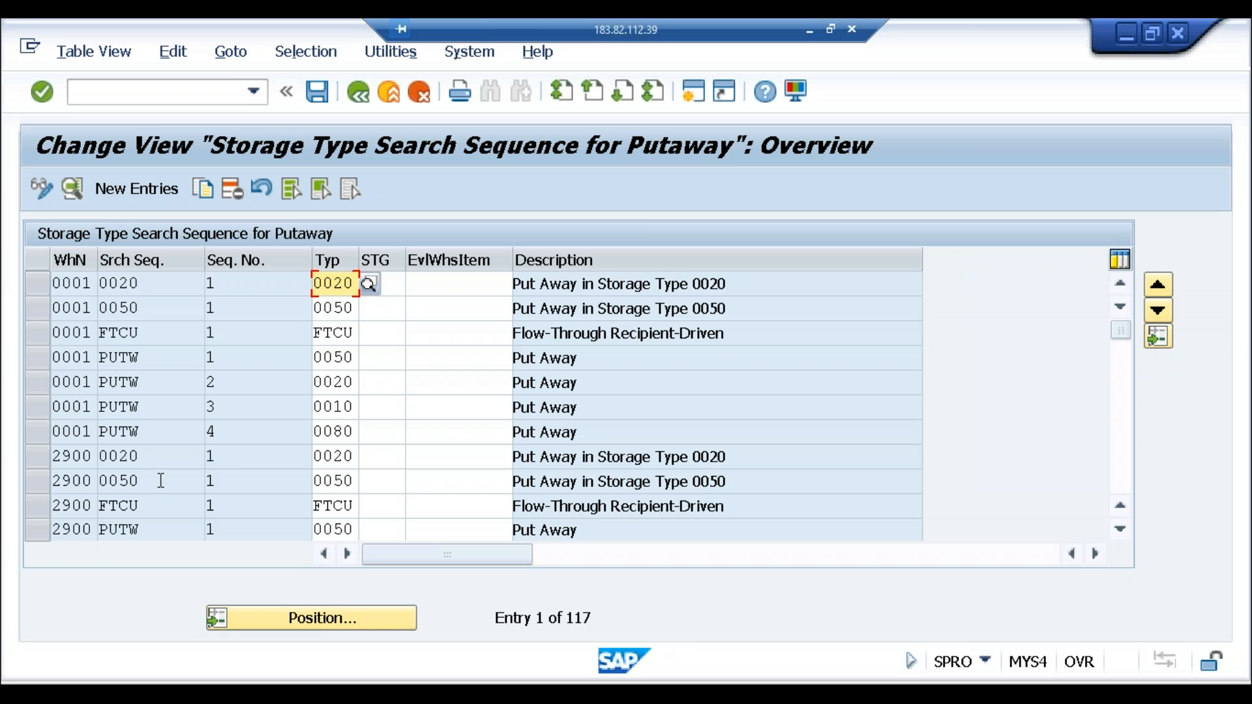
{"action": "left_click", "coordinate": [161, 481]}
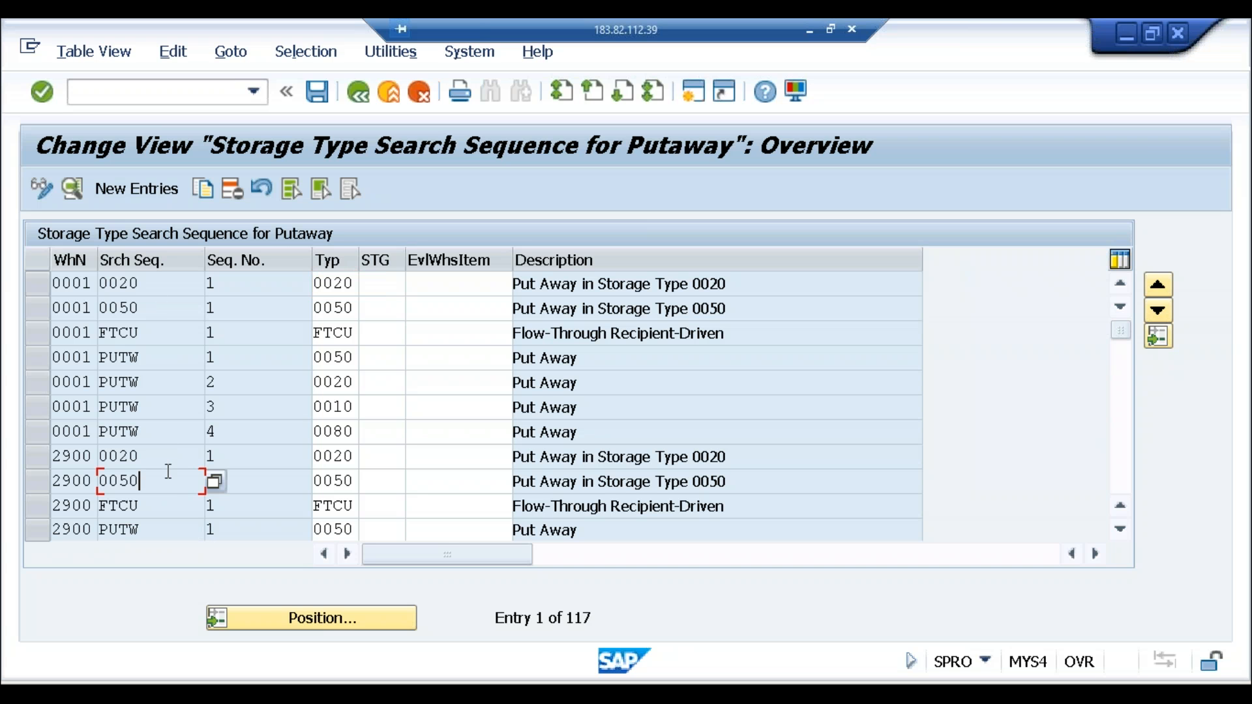
{"action": "left_click", "coordinate": [347, 483]}
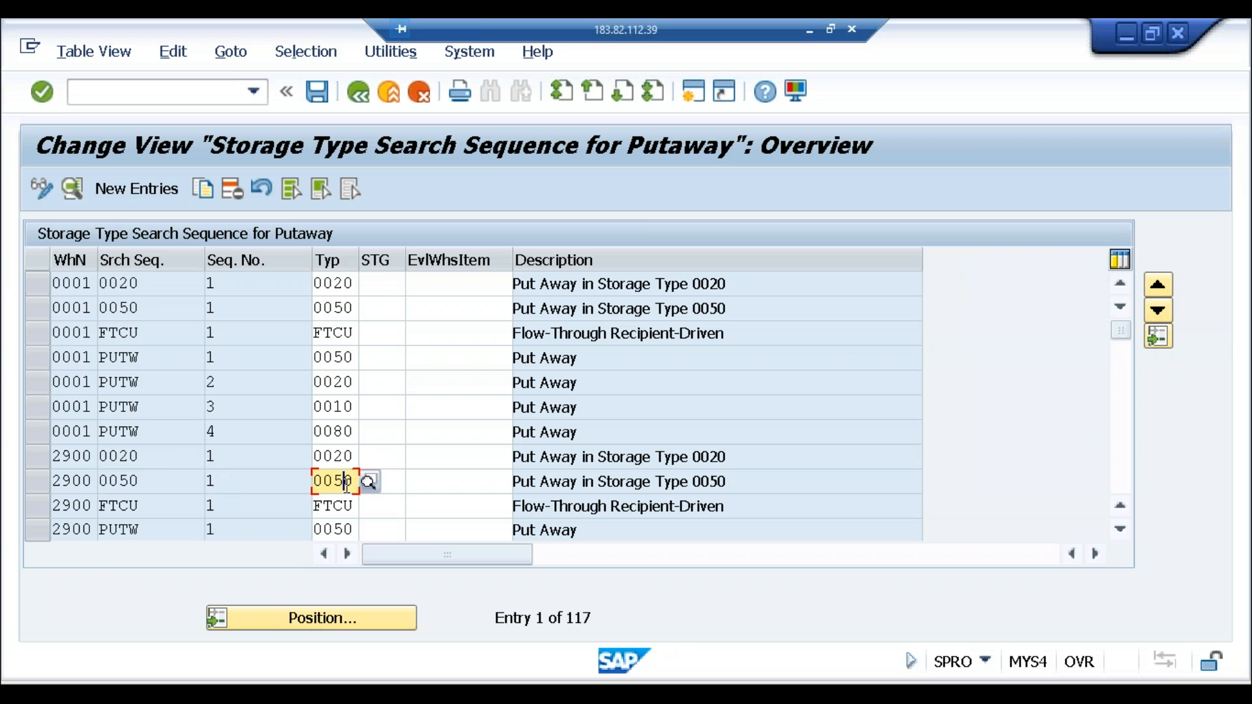
{"action": "left_click", "coordinate": [554, 483]}
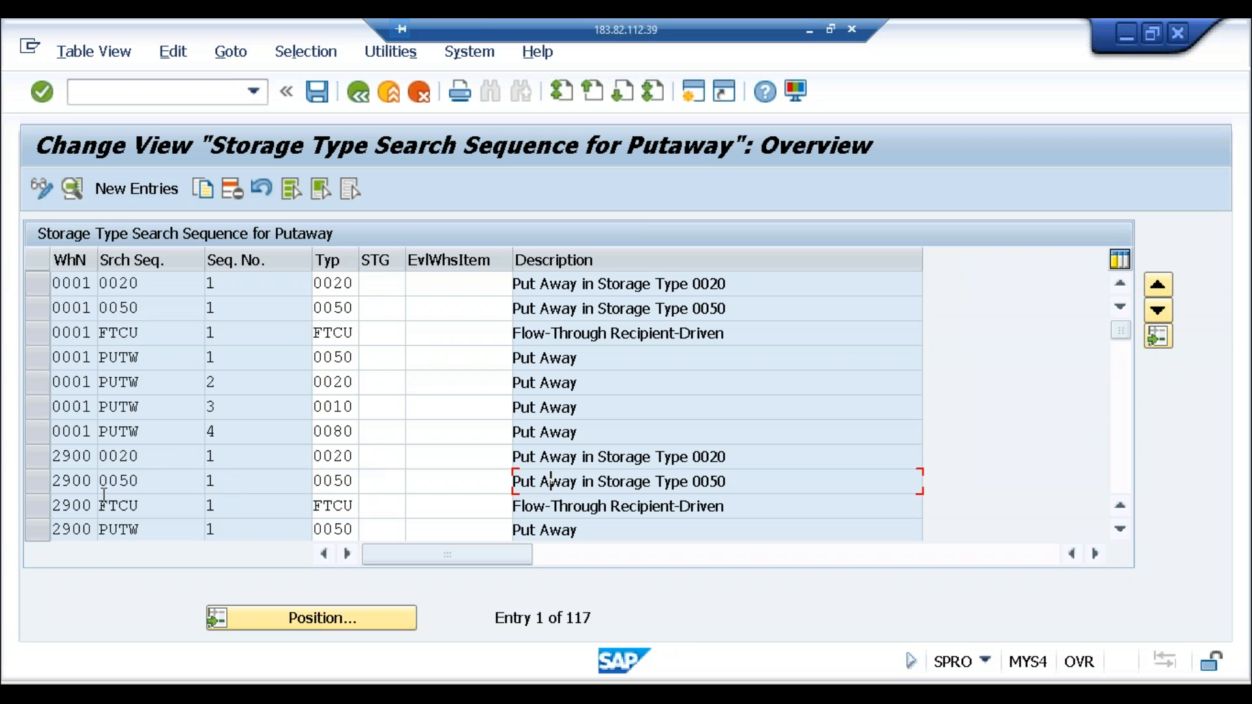
{"action": "left_click", "coordinate": [156, 482]}
{"action": "left_click", "coordinate": [340, 483]}
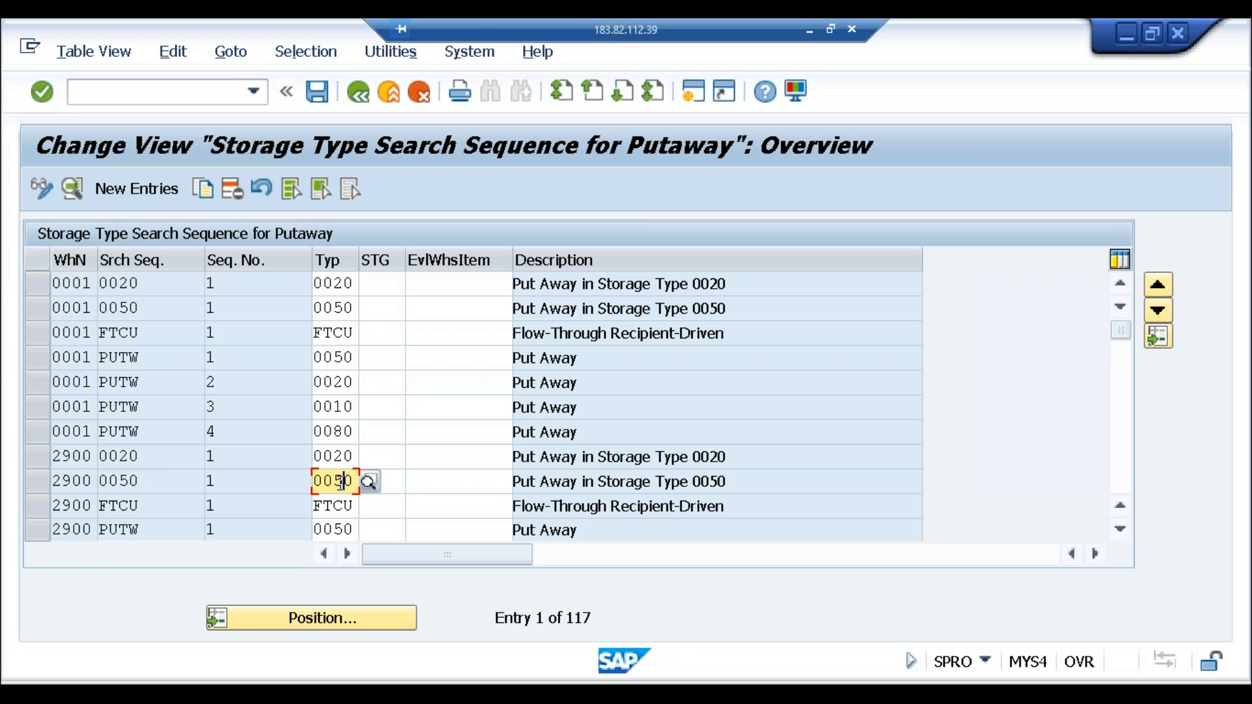
{"action": "left_click", "coordinate": [358, 93]}
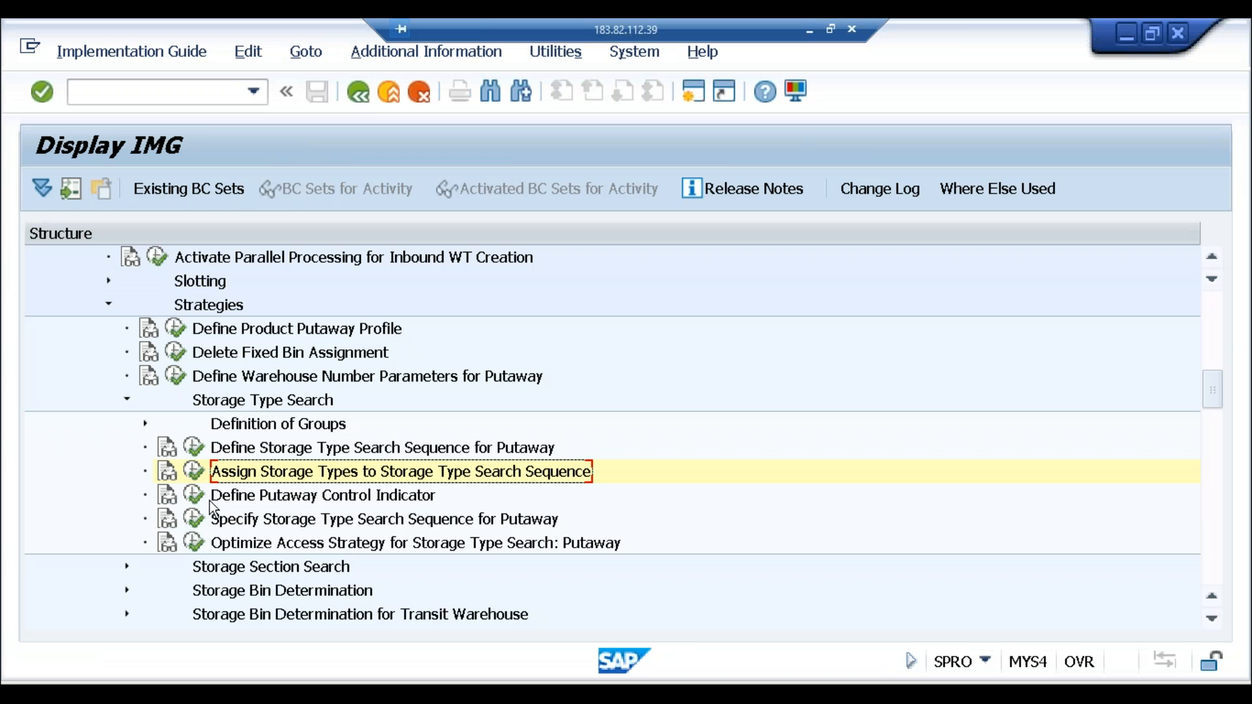
Open Define Putaway Control Indicator and check indicator 0050 of warehouse 2901, opening its copy form and cancelling the copy.
{"action": "left_click", "coordinate": [194, 495]}
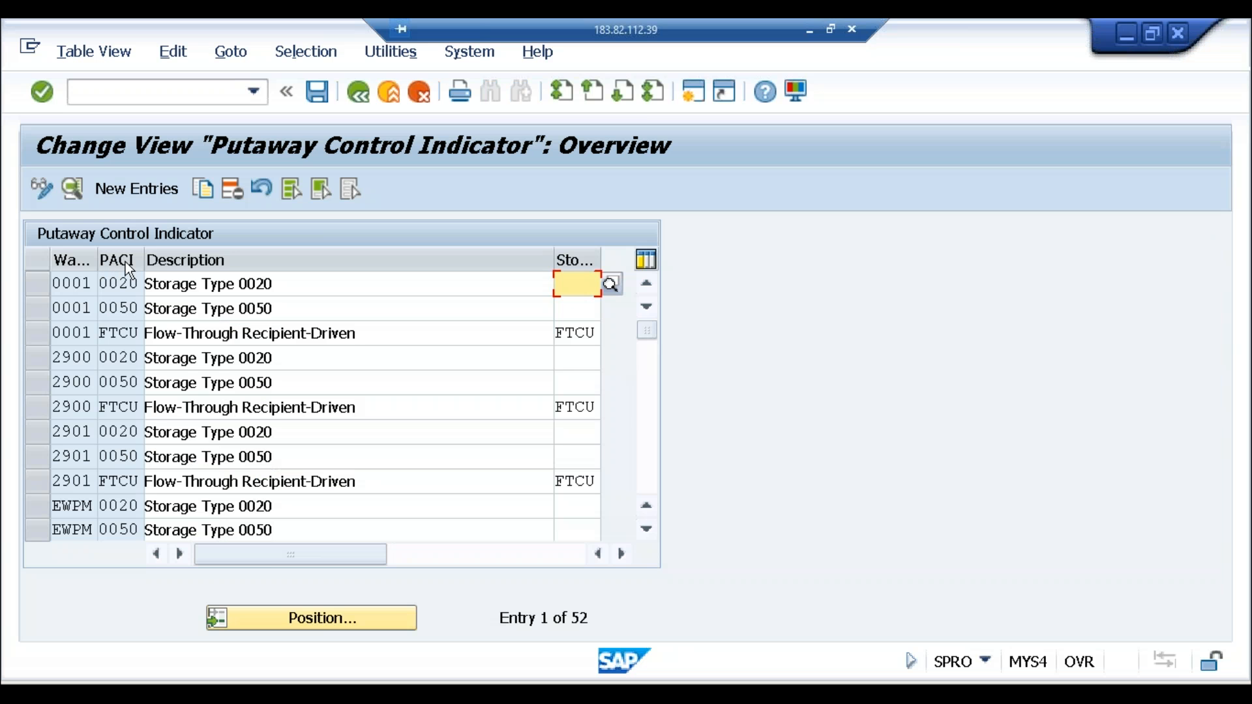
{"action": "left_click", "coordinate": [118, 455]}
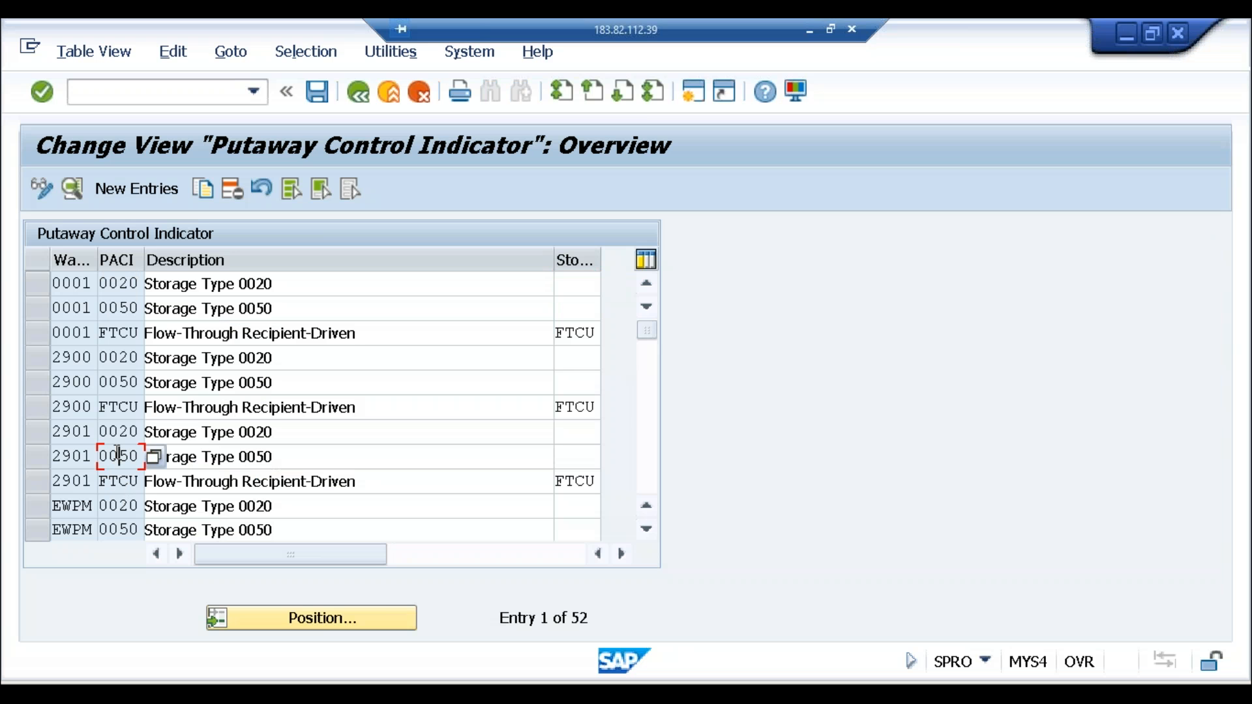
{"action": "left_click", "coordinate": [236, 457]}
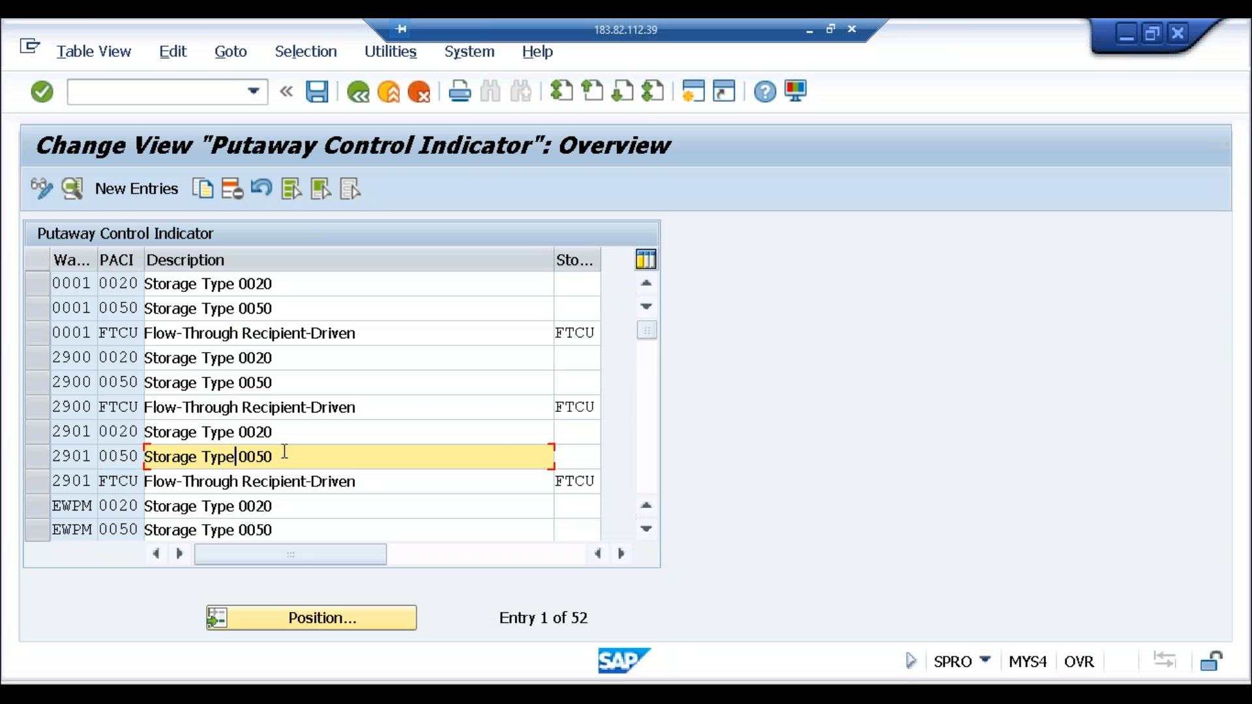
{"action": "left_click", "coordinate": [44, 459]}
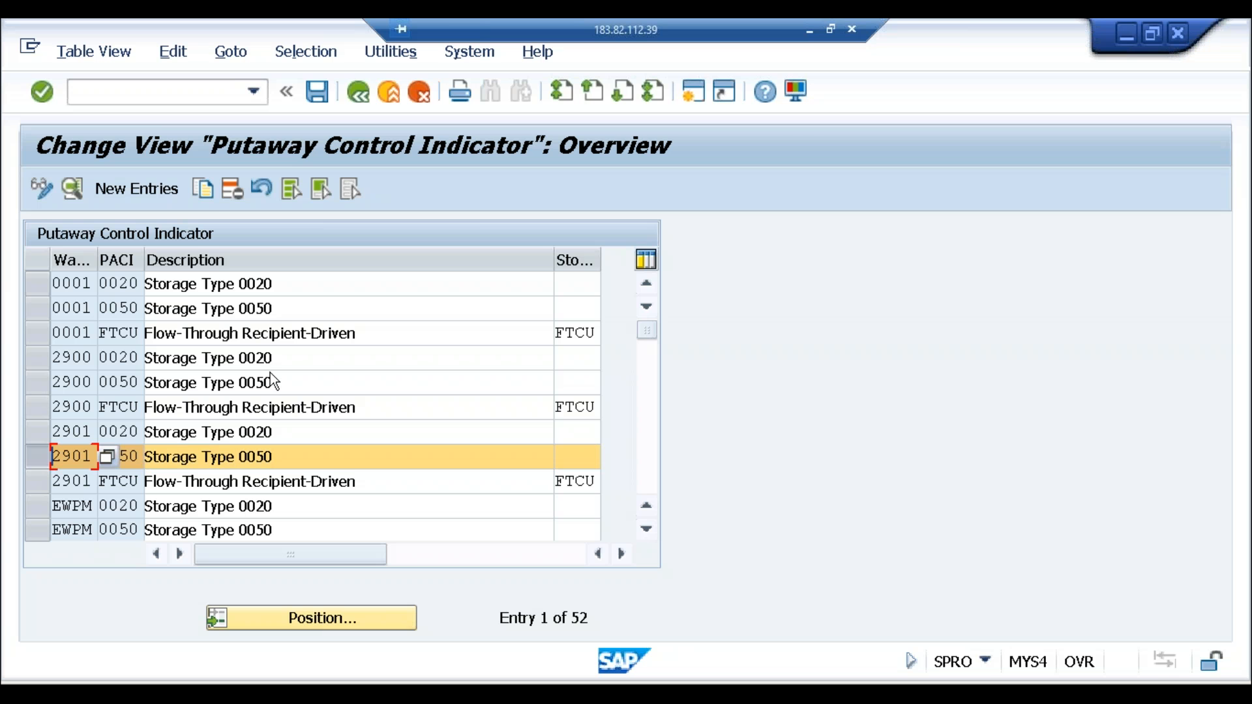
{"action": "left_click", "coordinate": [205, 194]}
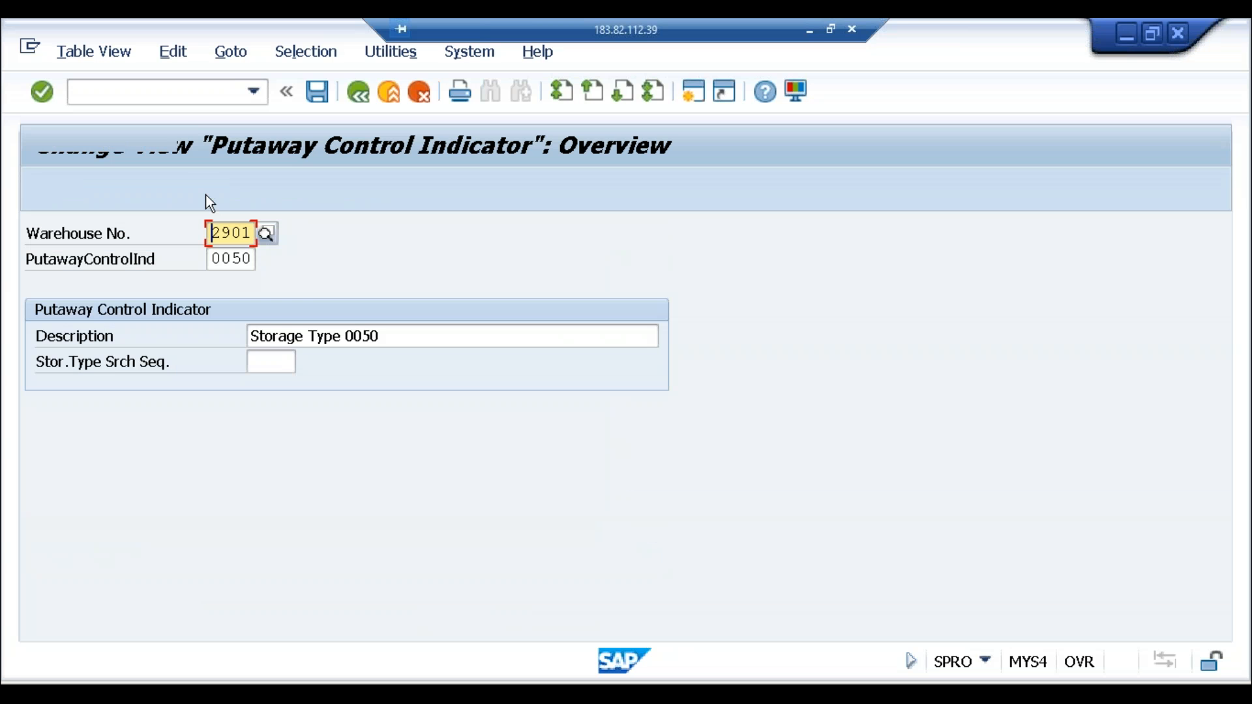
{"action": "left_click", "coordinate": [420, 95]}
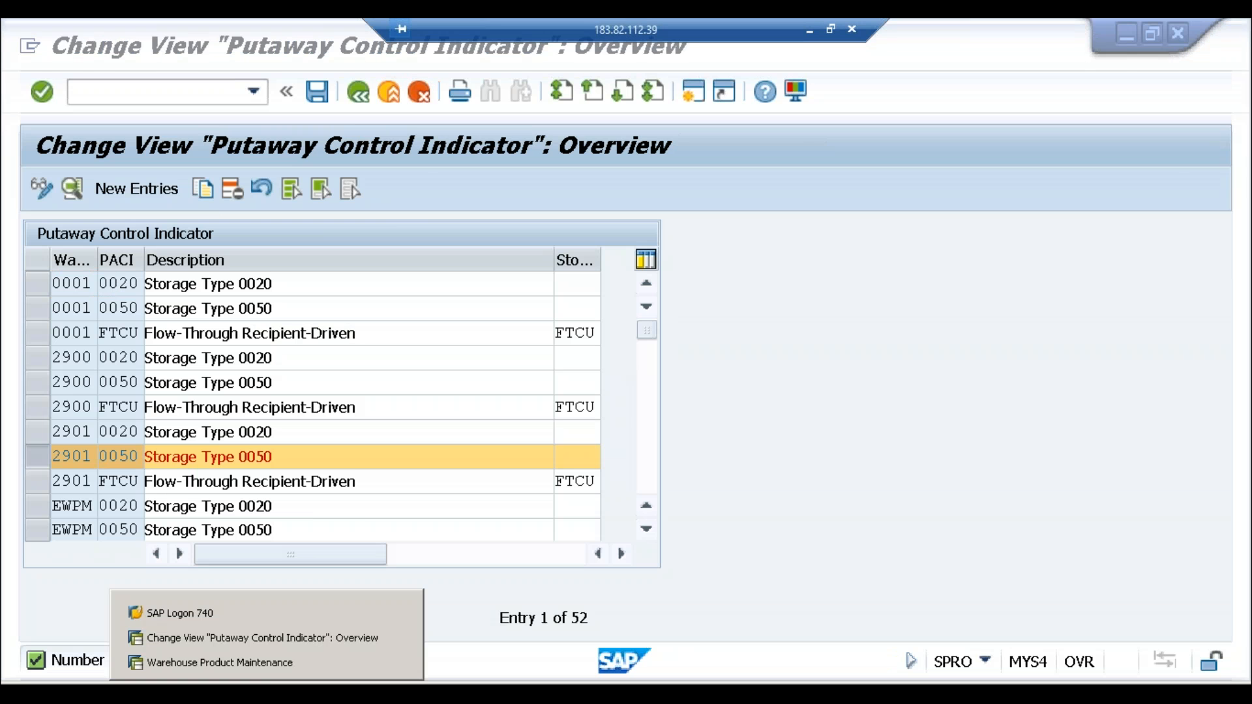
Switch to the Warehouse Product Maintenance session and check the putaway control indicator in product 1004's warehouse data.
{"action": "left_click", "coordinate": [272, 662]}
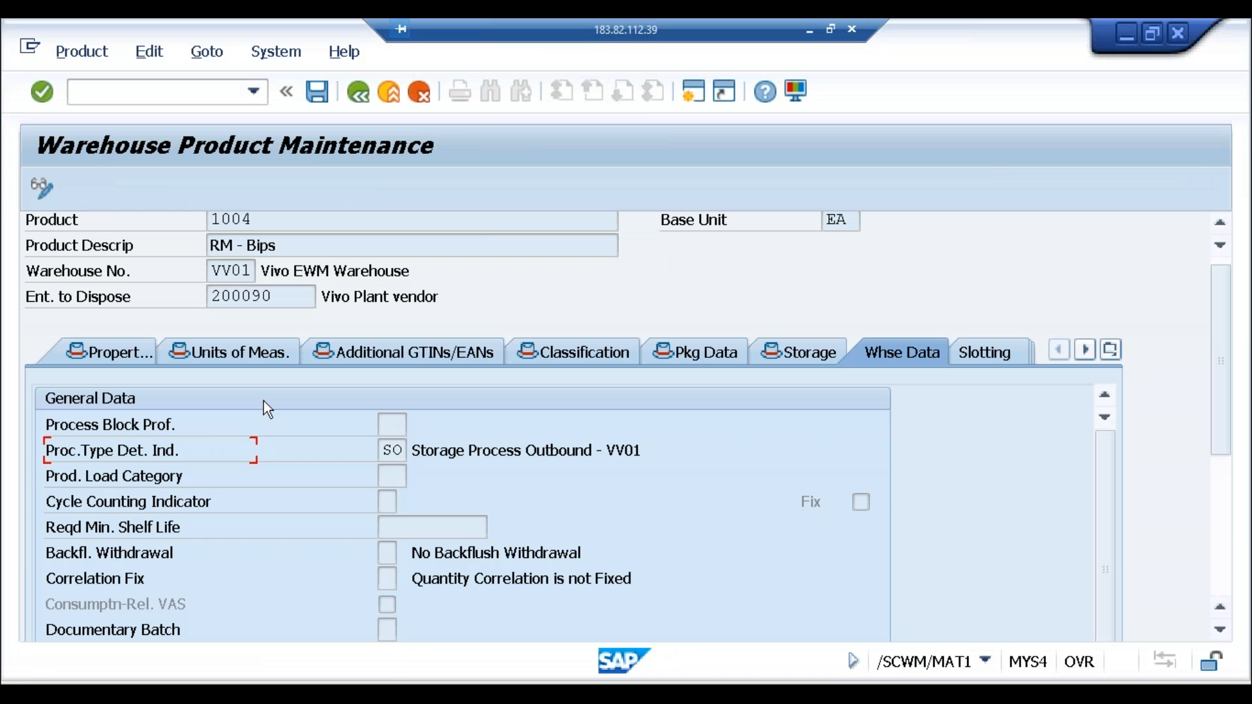
{"action": "scroll", "coordinate": [310, 450], "scroll_direction": "down", "scroll_amount": 1}
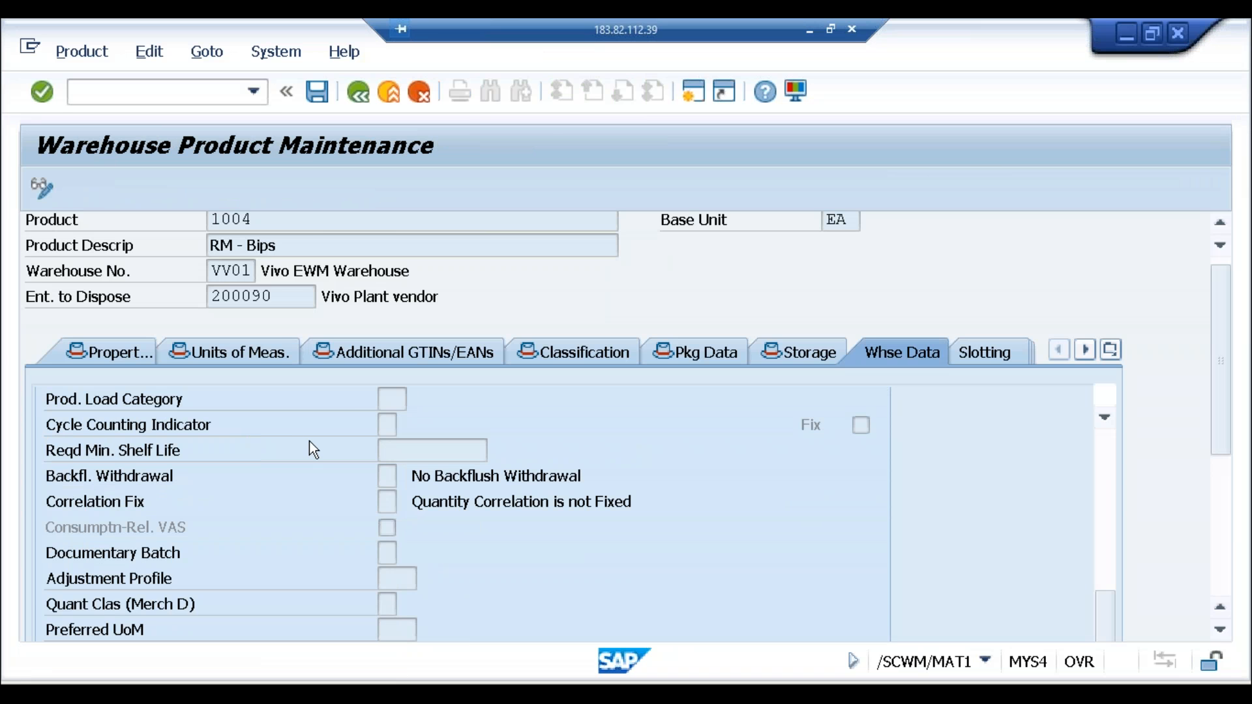
{"action": "scroll", "coordinate": [312, 450], "scroll_direction": "down", "scroll_amount": 3}
{"action": "scroll", "coordinate": [310, 443], "scroll_direction": "down", "scroll_amount": 1}
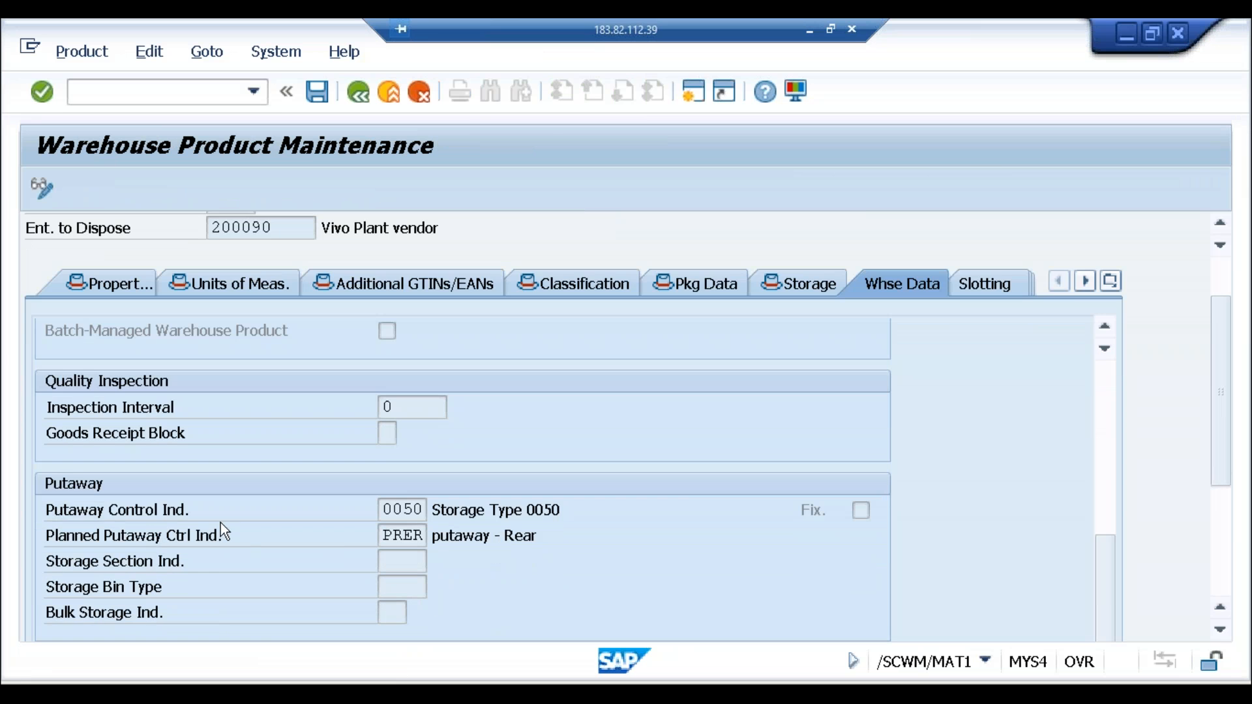
{"action": "left_click", "coordinate": [422, 507]}
{"action": "scroll", "coordinate": [465, 516], "scroll_direction": "up", "scroll_amount": 10}
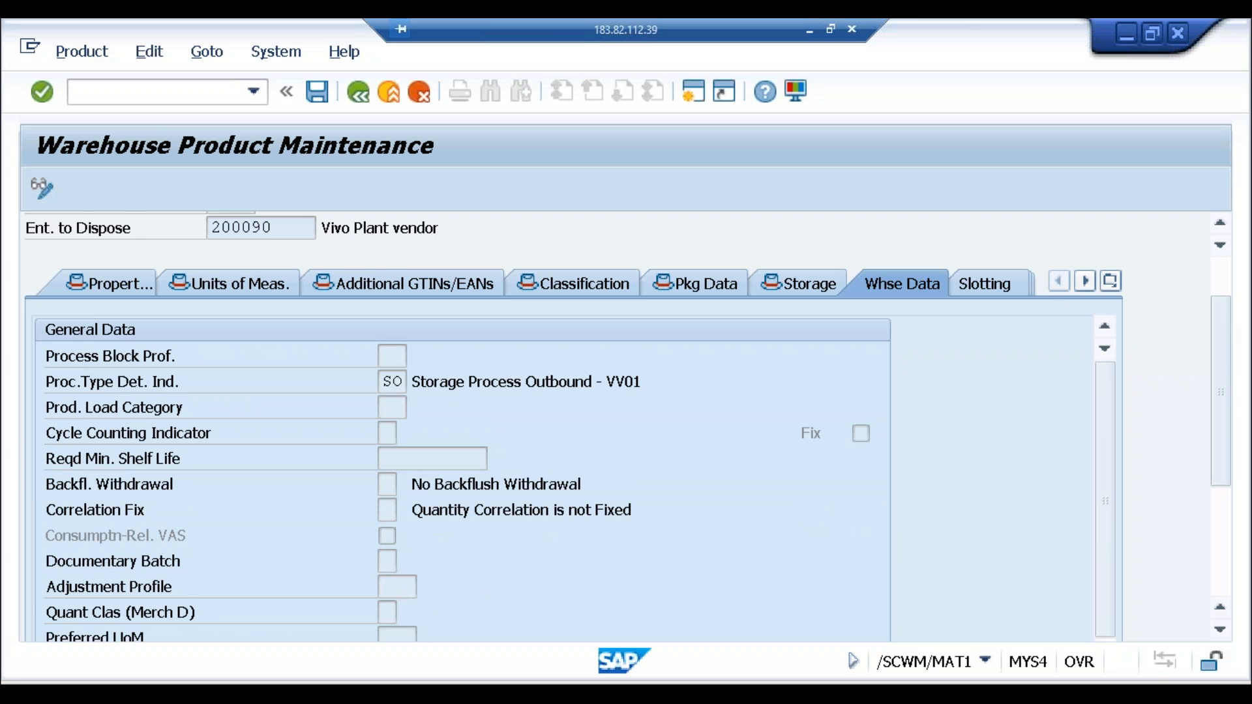
{"action": "scroll", "coordinate": [283, 563], "scroll_direction": "up", "scroll_amount": 2}
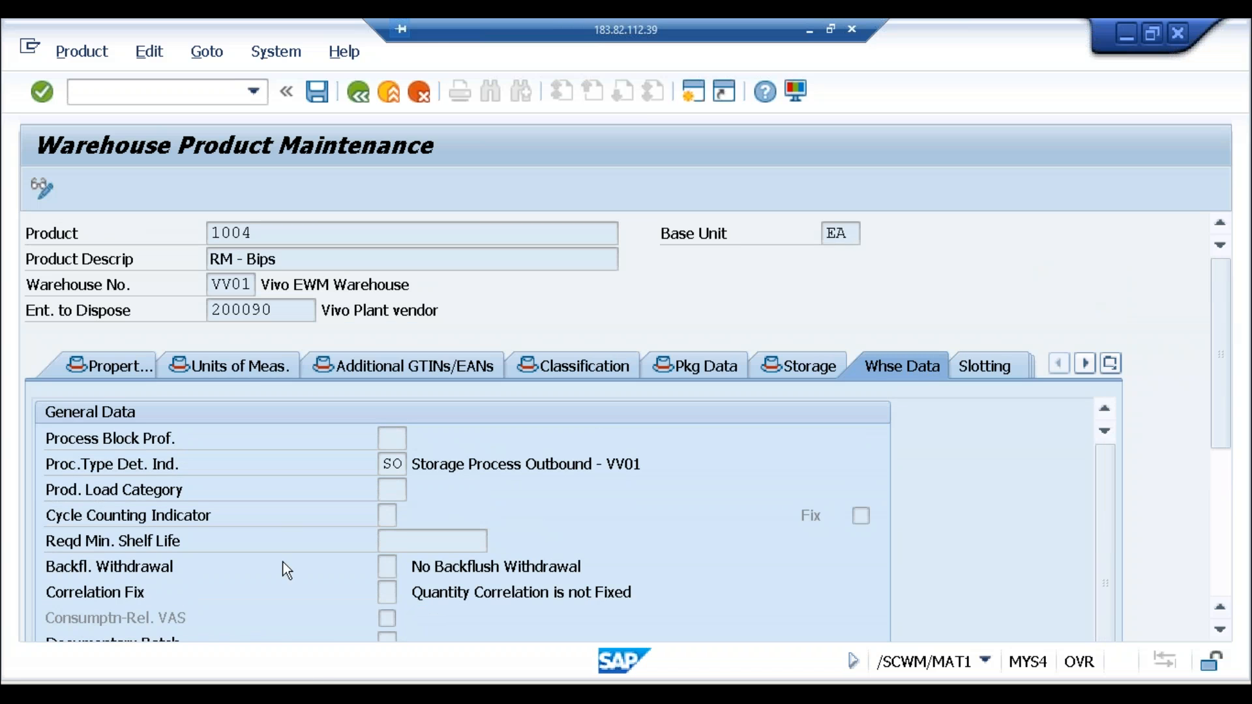
Return to the customizing session, open Specify Storage Type Search Sequence for Putaway and check warehouse 2900's entries for putaway control indicators 0020 and 0050.
{"action": "left_click", "coordinate": [314, 669]}
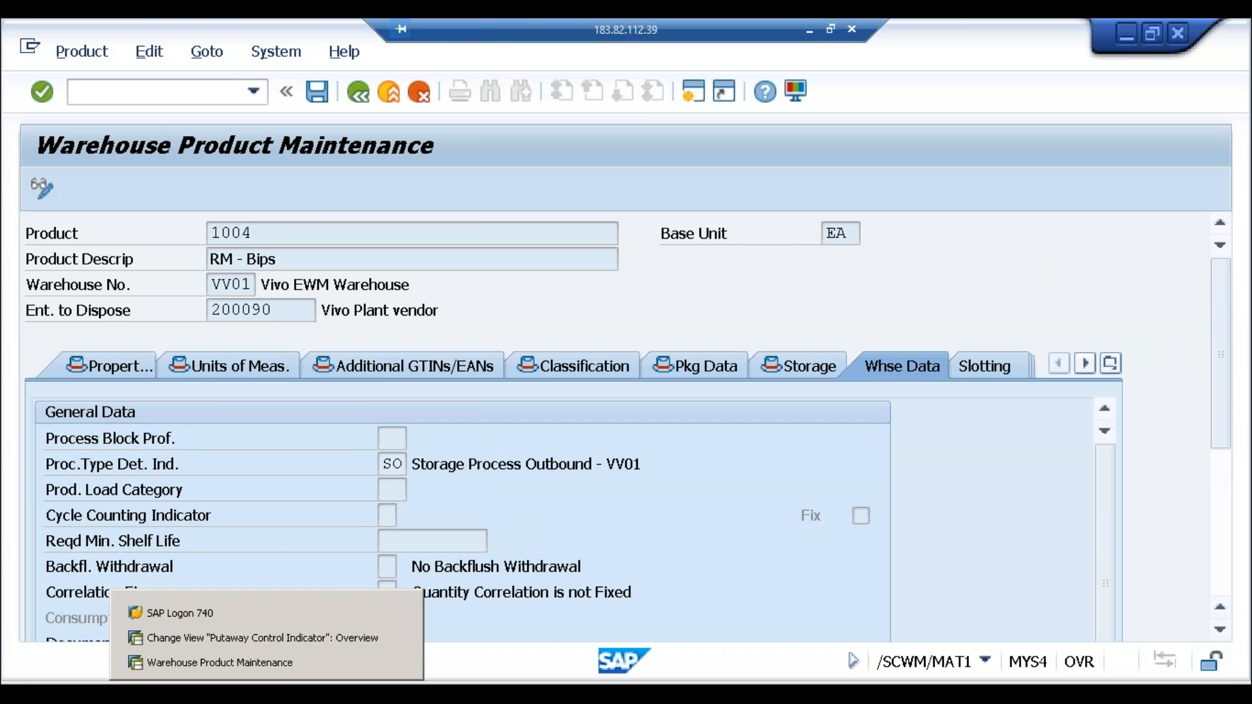
{"action": "left_click", "coordinate": [284, 641]}
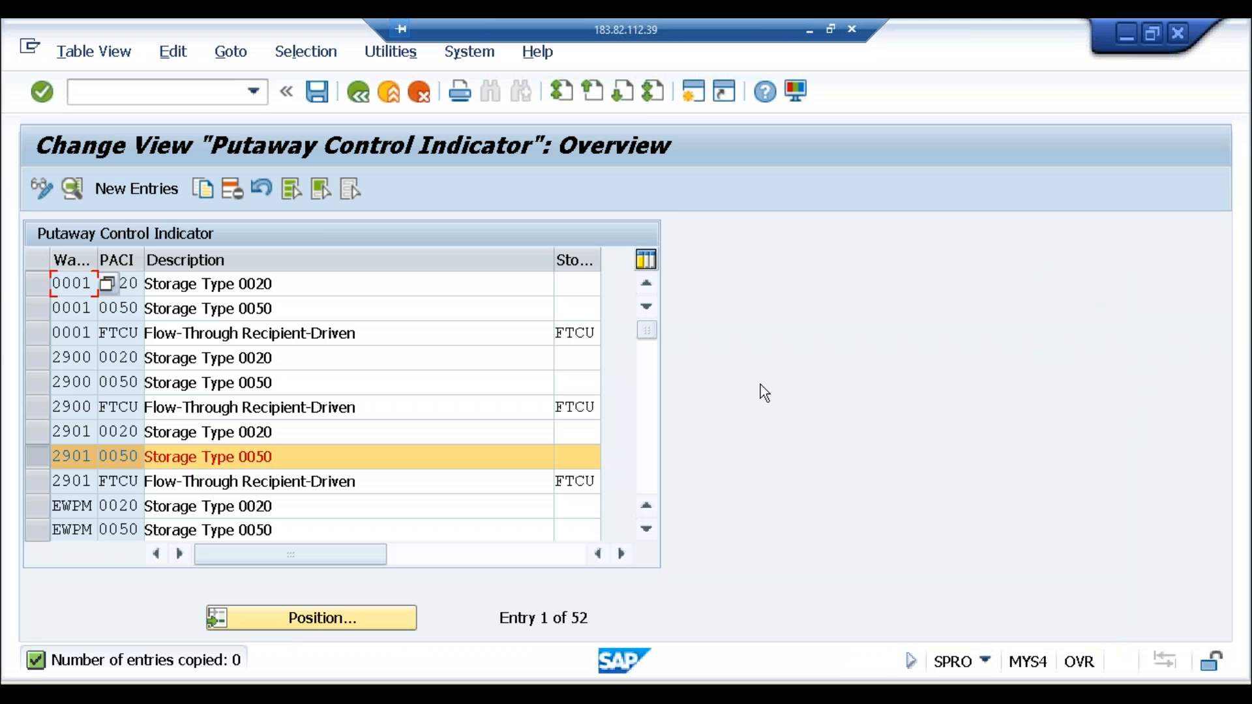
{"action": "left_click", "coordinate": [364, 91]}
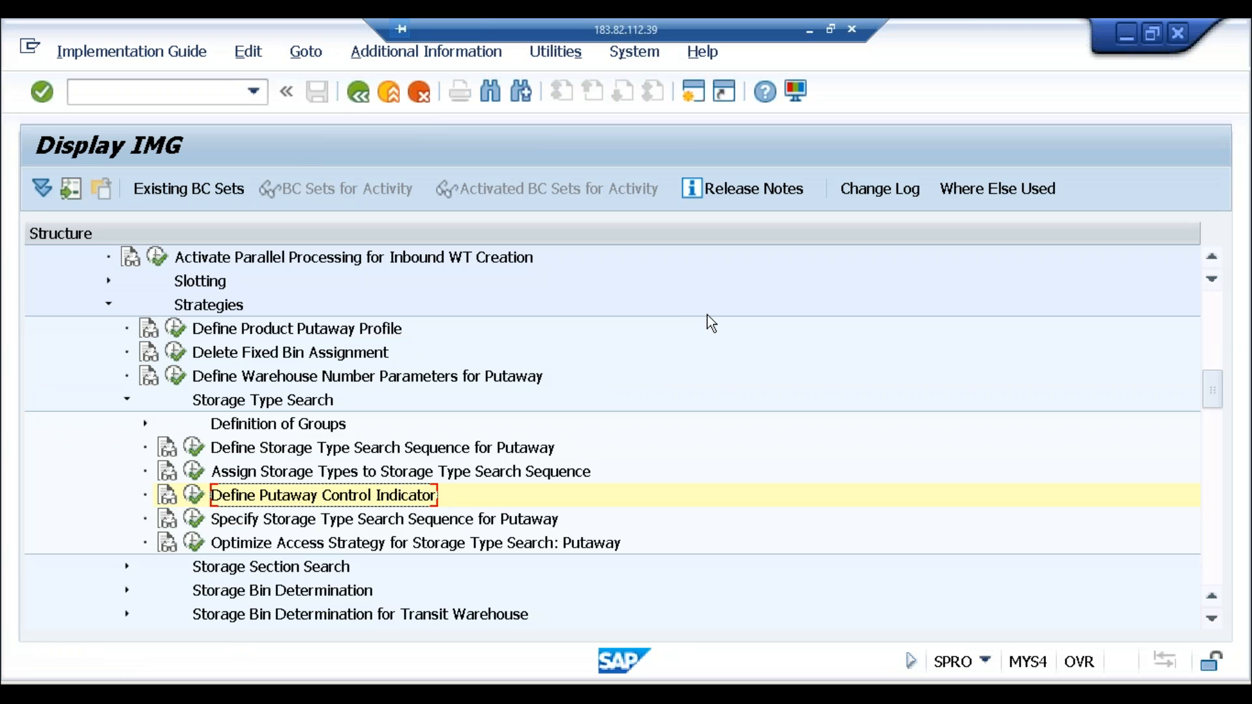
{"action": "left_click", "coordinate": [189, 523]}
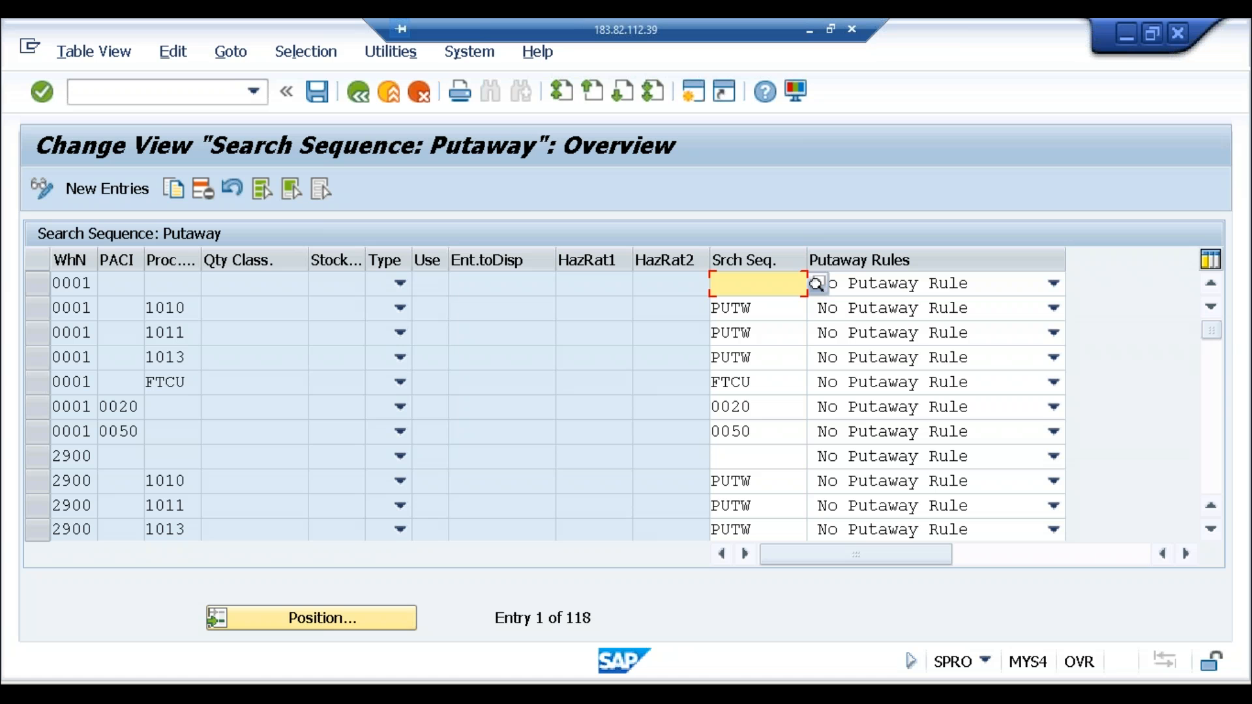
{"action": "scroll", "coordinate": [196, 548], "scroll_direction": "down", "scroll_amount": 1}
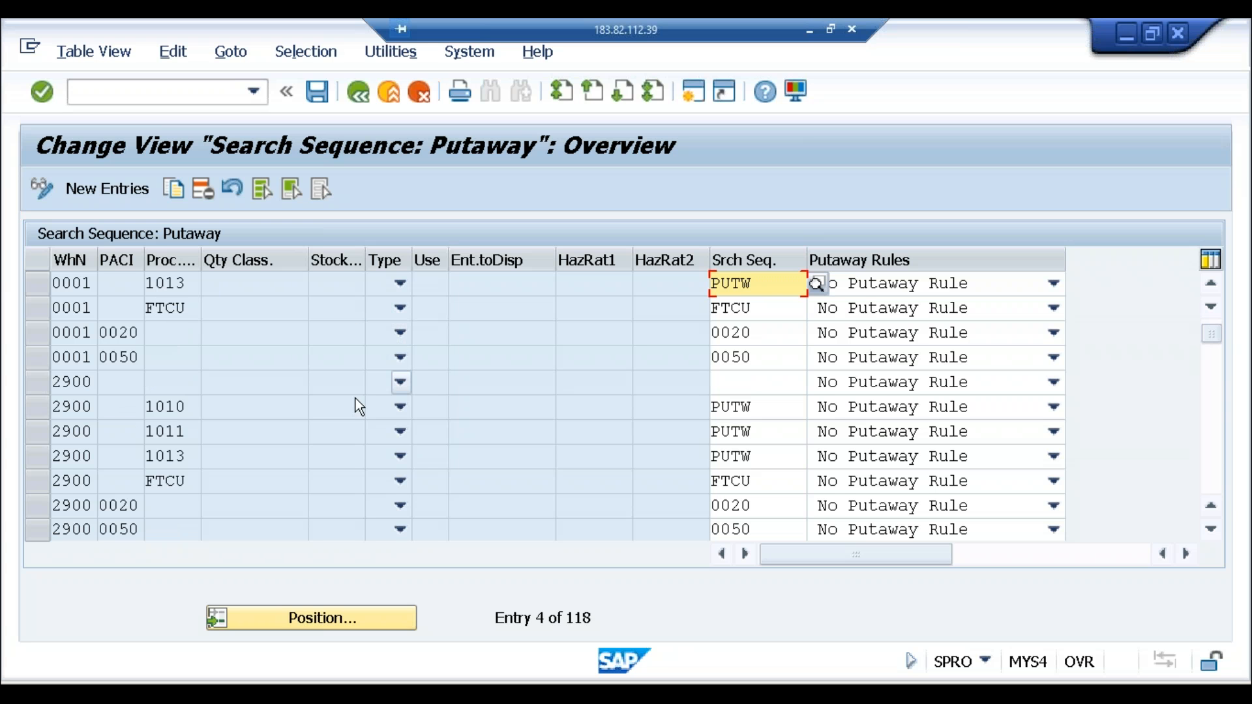
{"action": "scroll", "coordinate": [541, 404], "scroll_direction": "down", "scroll_amount": 1}
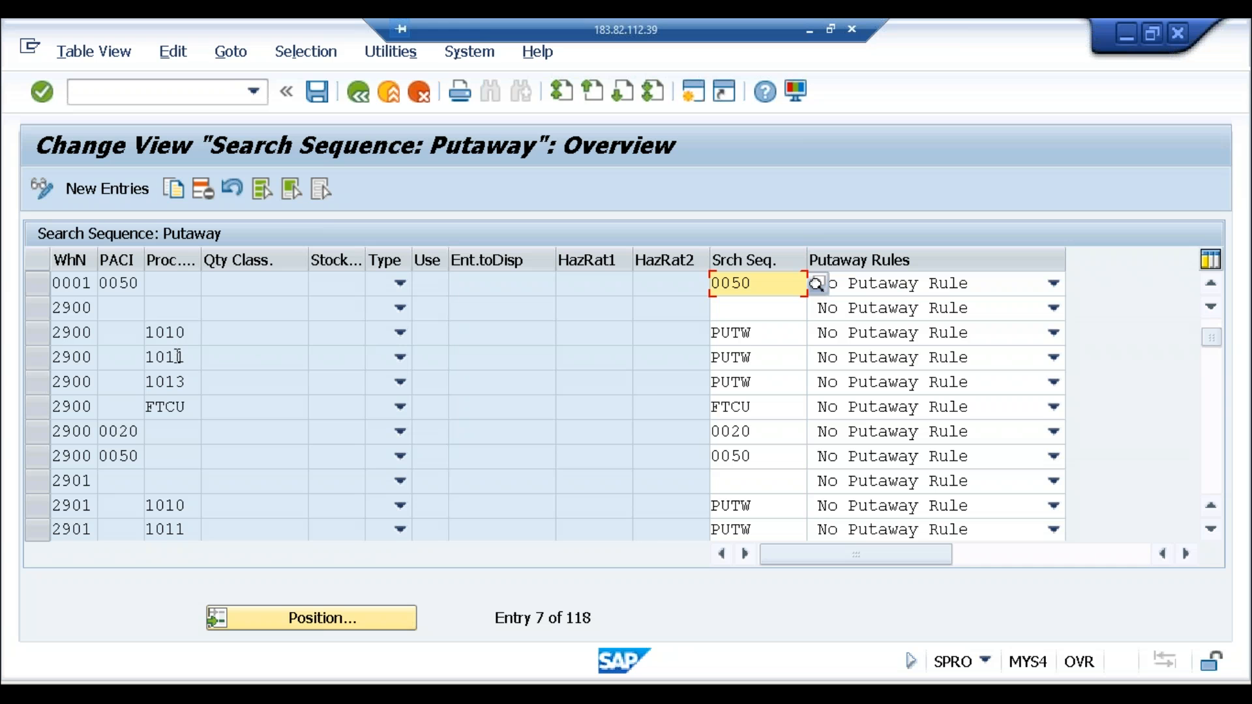
{"action": "left_click", "coordinate": [122, 432]}
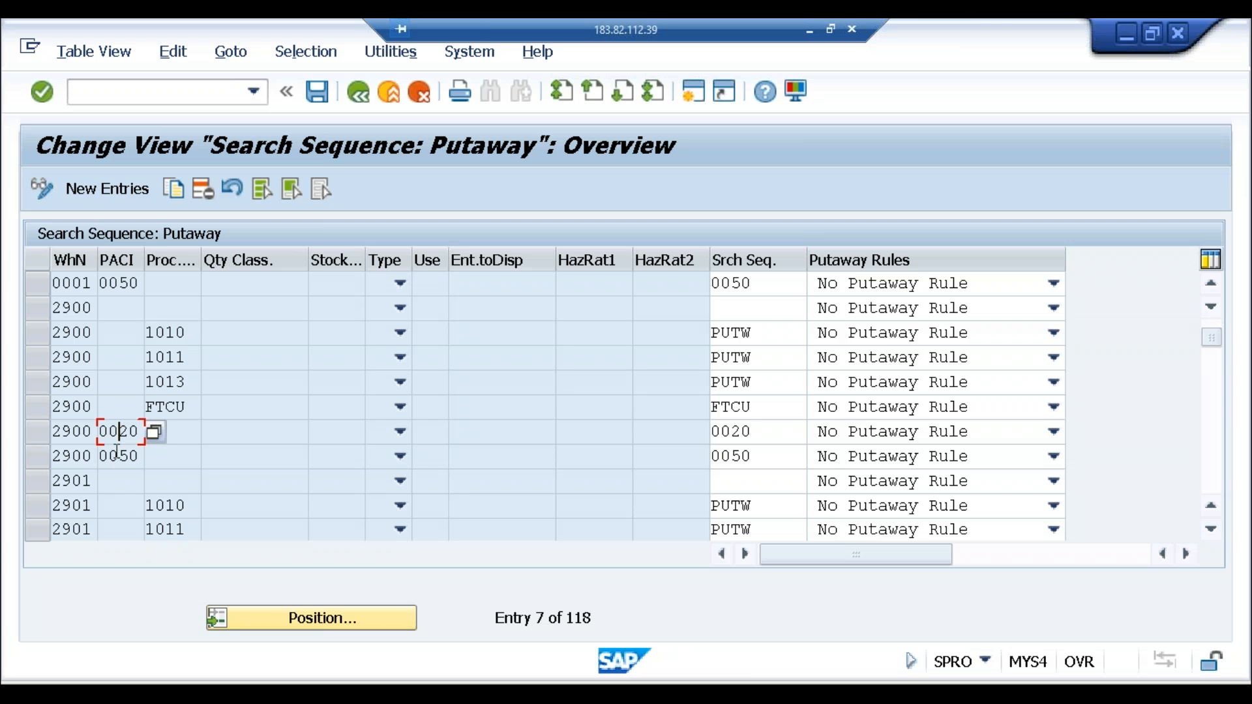
{"action": "left_click", "coordinate": [120, 456]}
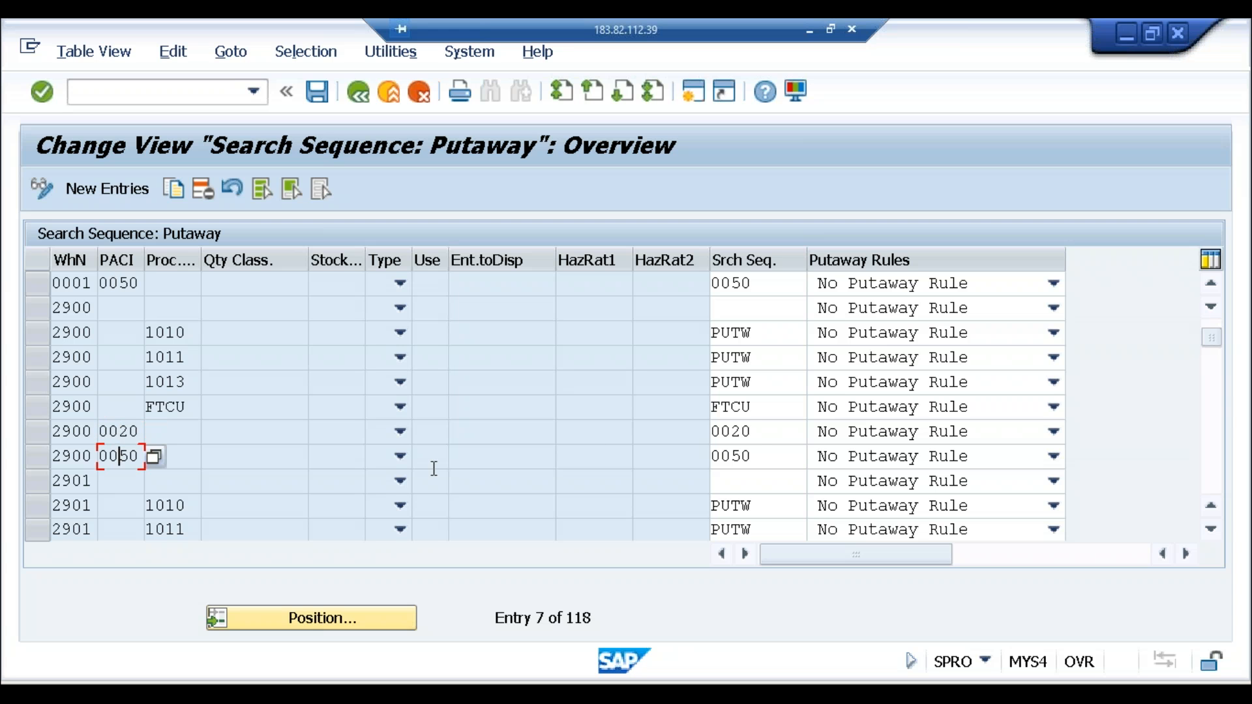
{"action": "left_click", "coordinate": [758, 457]}
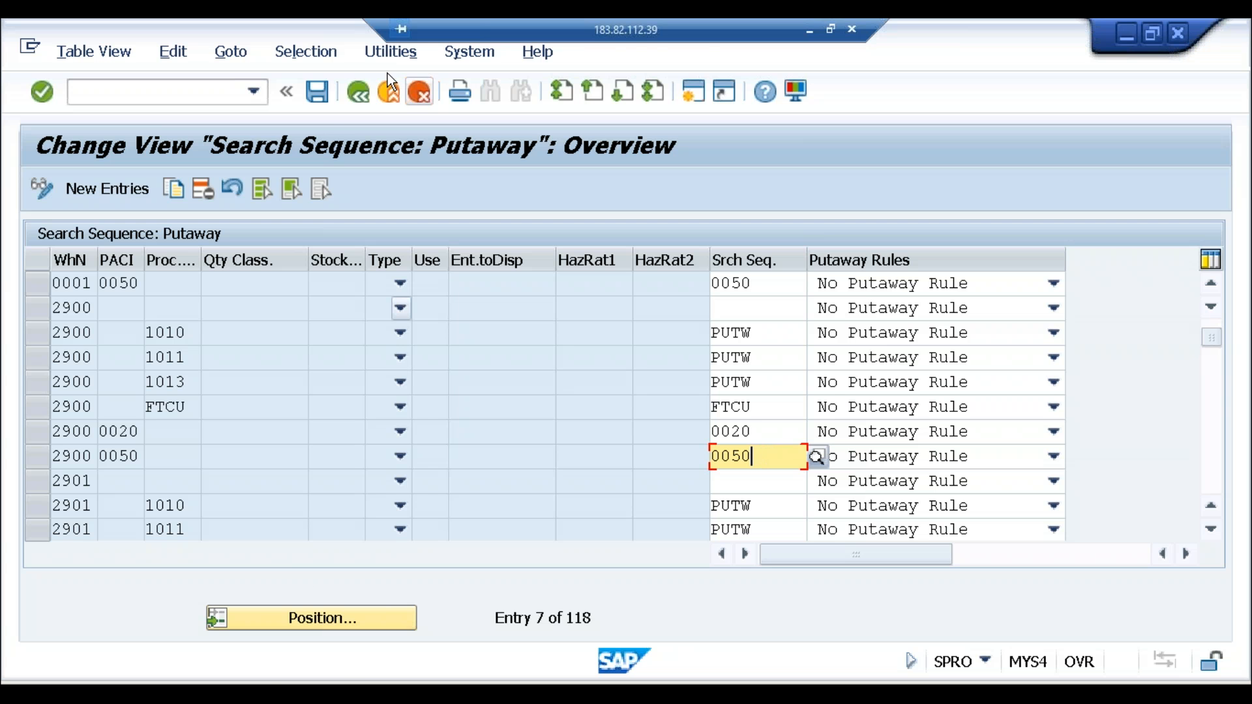
{"action": "left_click", "coordinate": [357, 92]}
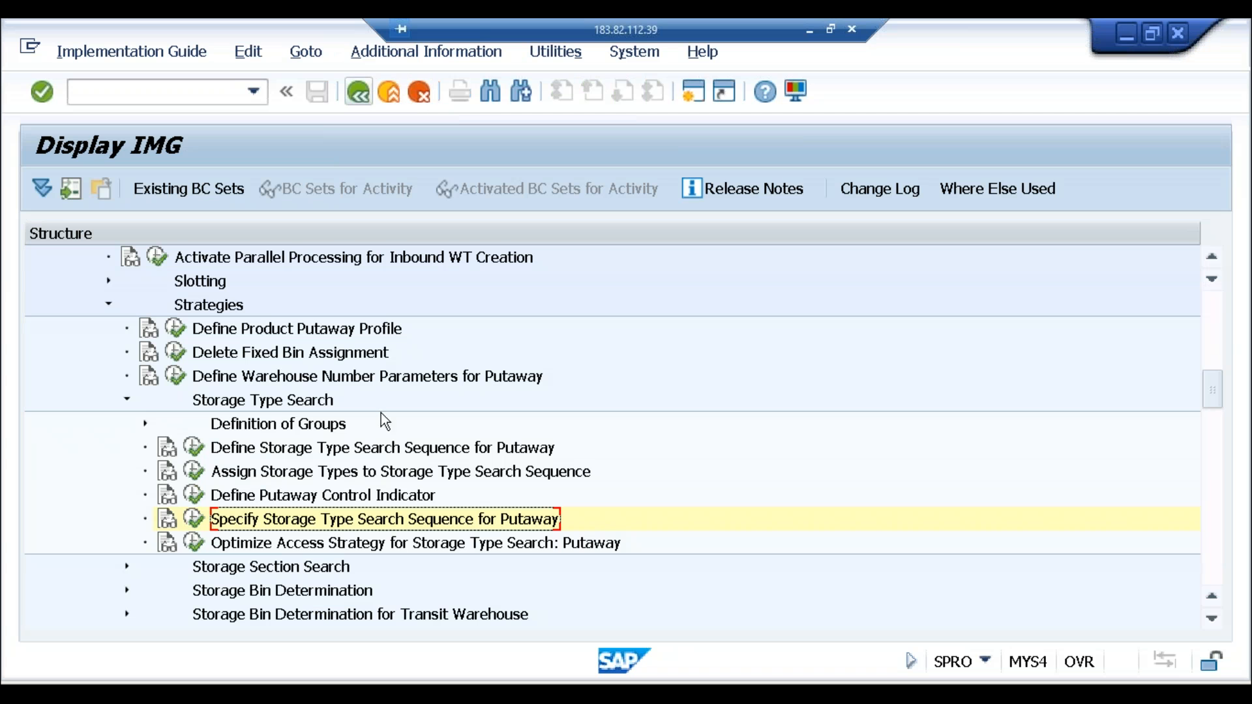
Open Assign Storage Types to Storage Type Search Sequence and check which storage type belongs to search sequence 0050 in warehouse 2900.
{"action": "left_click", "coordinate": [193, 471]}
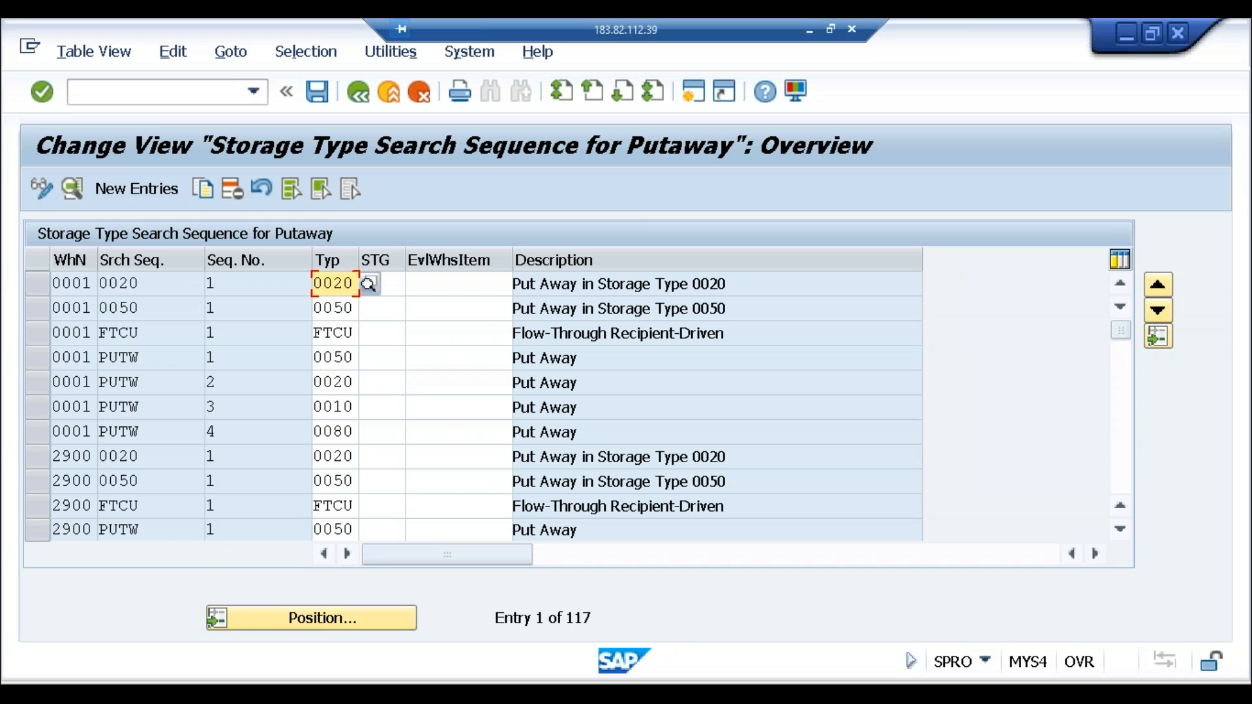
{"action": "left_click", "coordinate": [344, 483]}
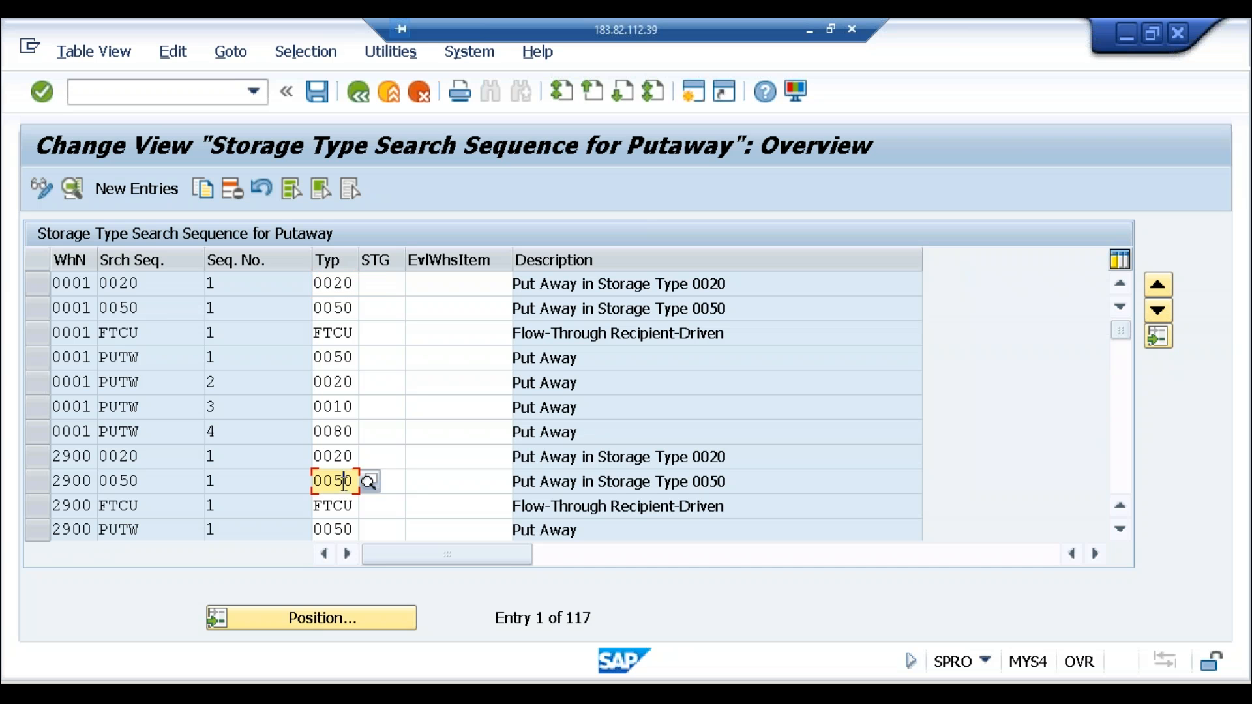
{"action": "left_click", "coordinate": [157, 486]}
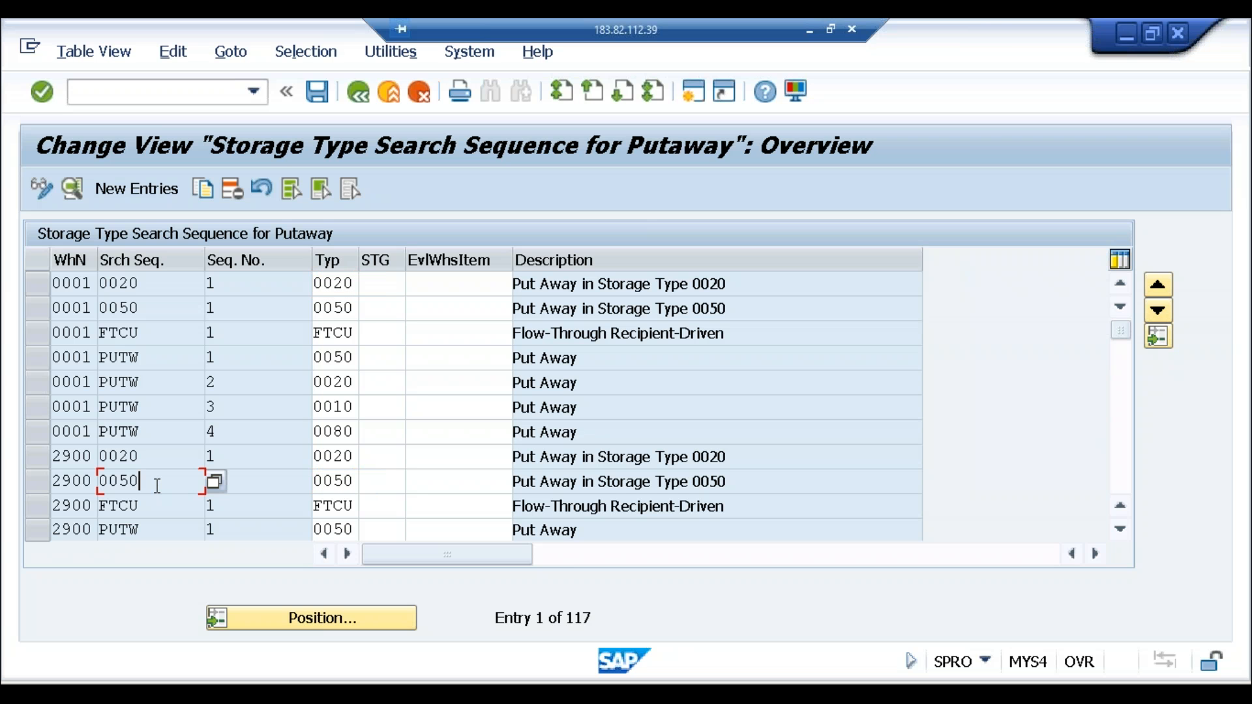
{"action": "left_click", "coordinate": [345, 483]}
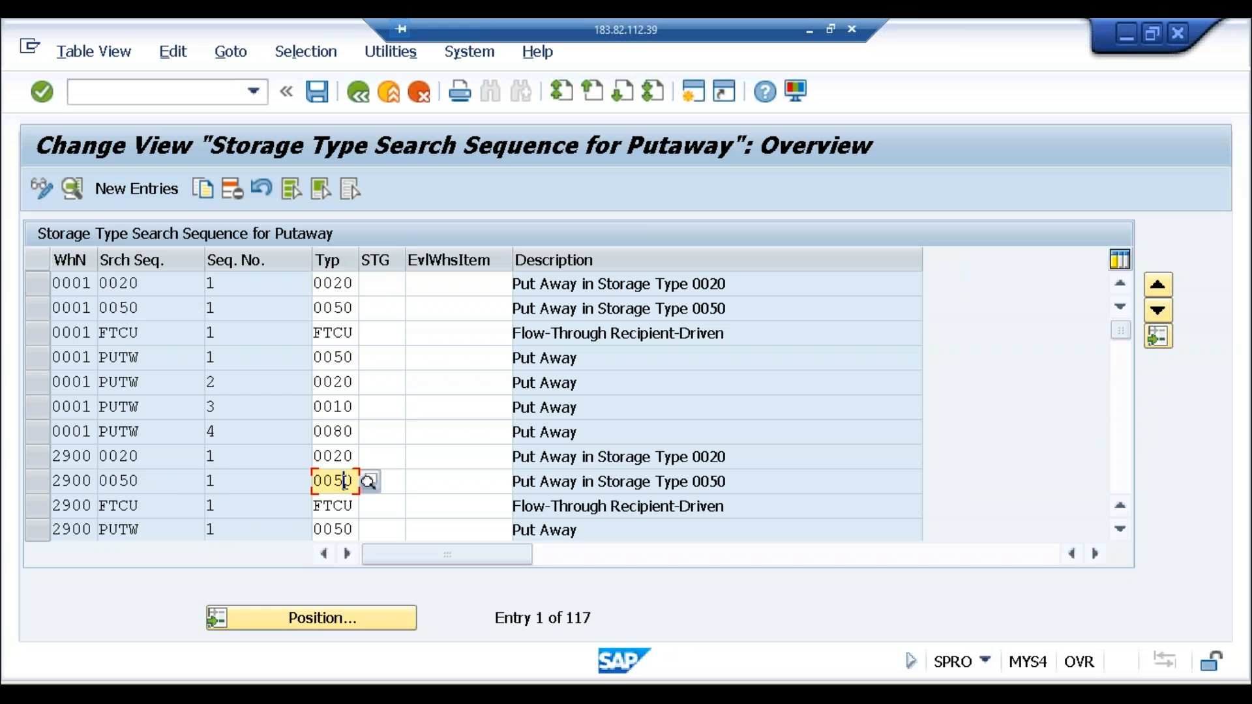
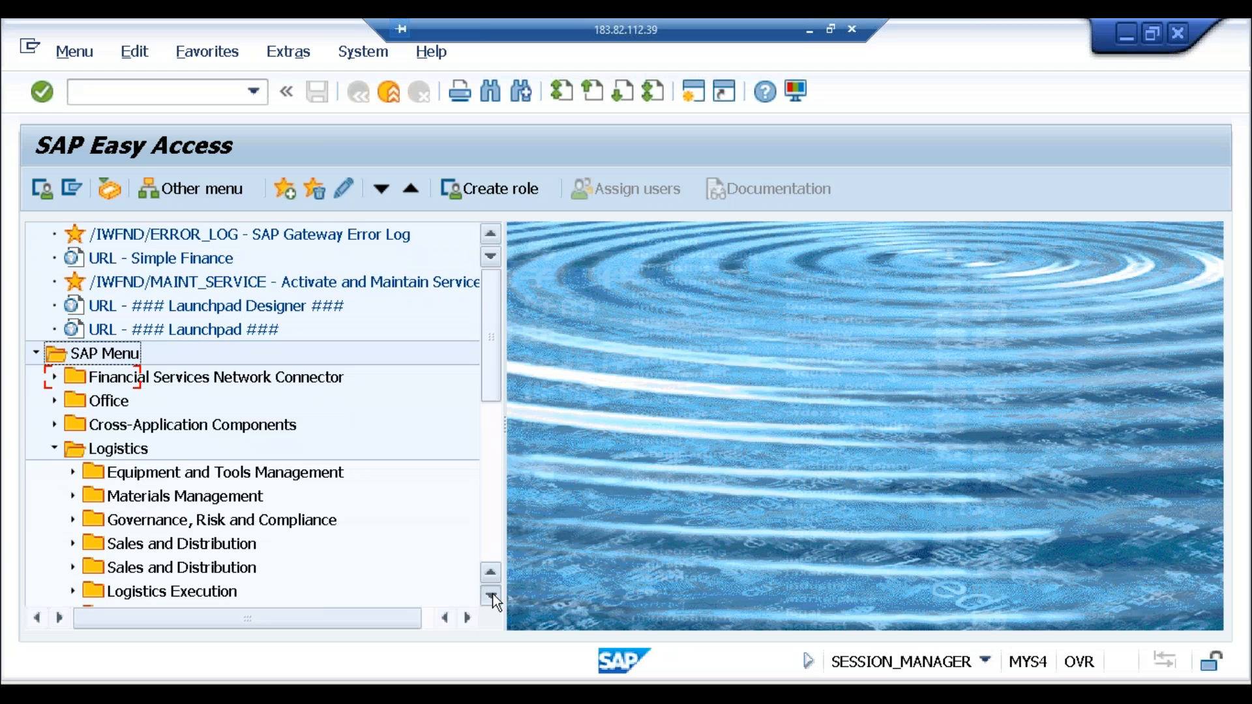
In SAP Easy Access, open Maintain Inbound Delivery (/SCWM/PRDI) from the Inbound Delivery folder under Extended Warehouse Management's Delivery Processing.
{"action": "double_click", "coordinate": [490, 595]}
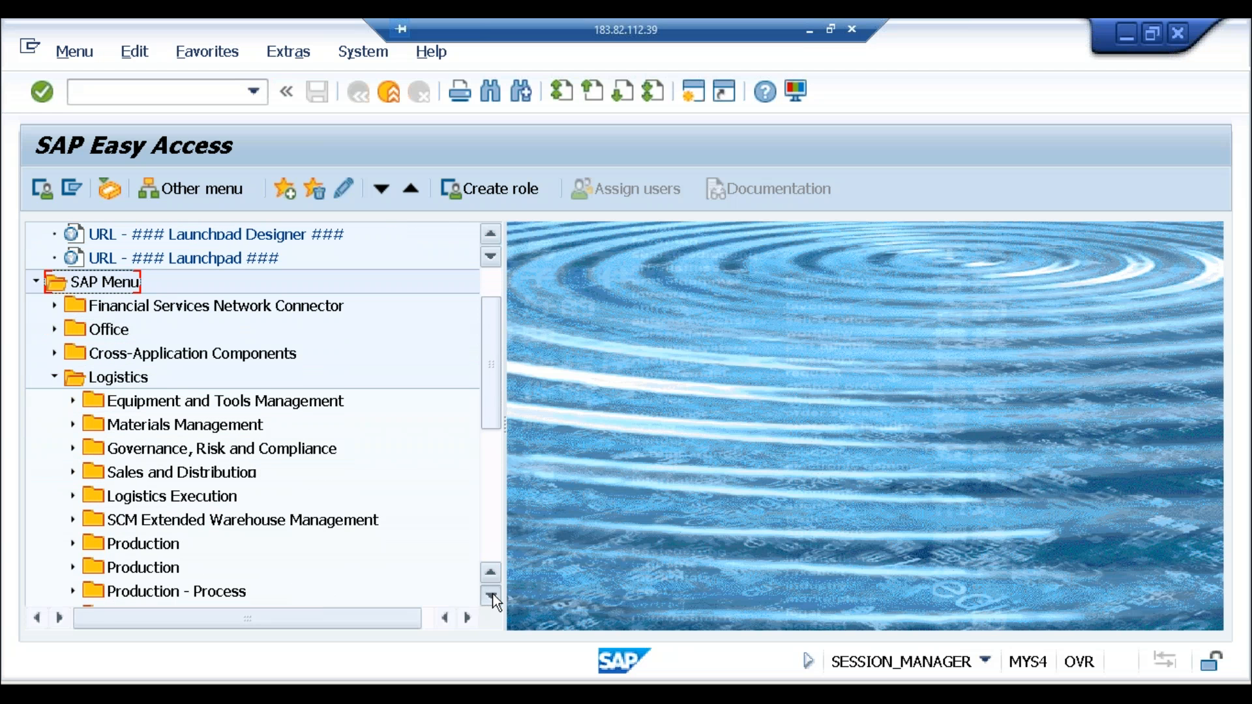
{"action": "left_click", "coordinate": [73, 520]}
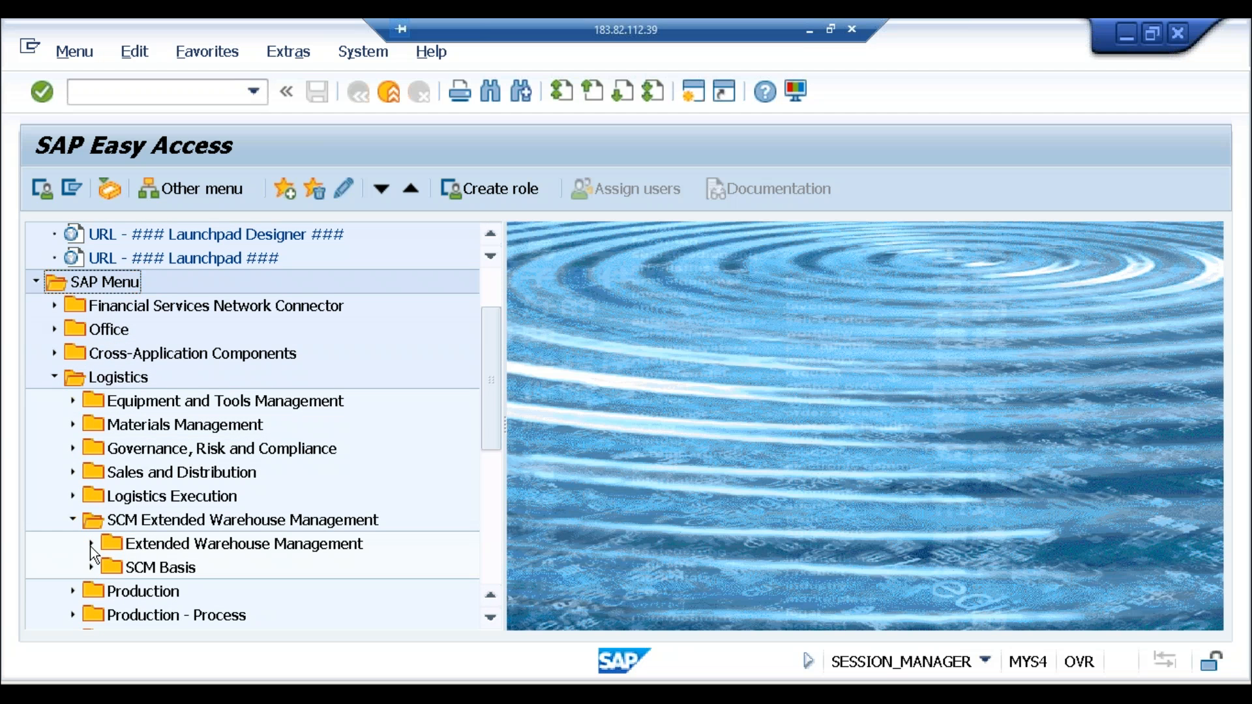
{"action": "left_click", "coordinate": [92, 544]}
{"action": "left_click", "coordinate": [491, 620]}
{"action": "left_click", "coordinate": [491, 620]}
{"action": "left_click", "coordinate": [491, 620]}
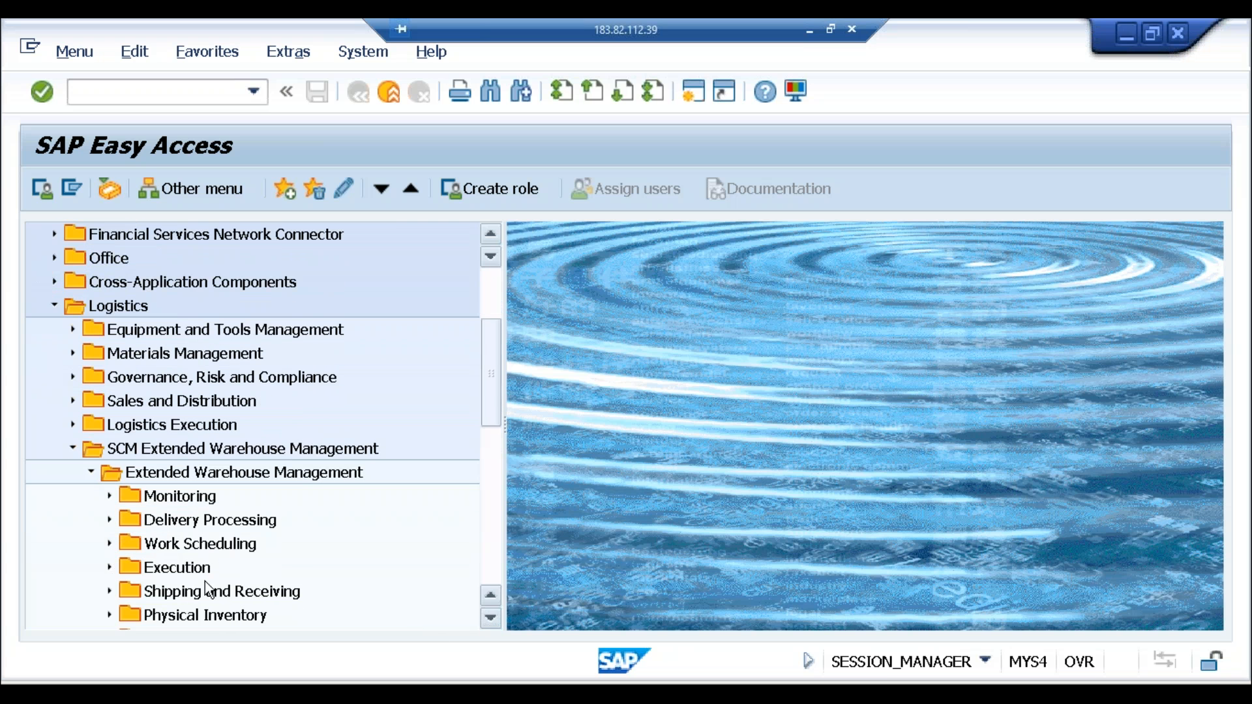
{"action": "left_click", "coordinate": [109, 521]}
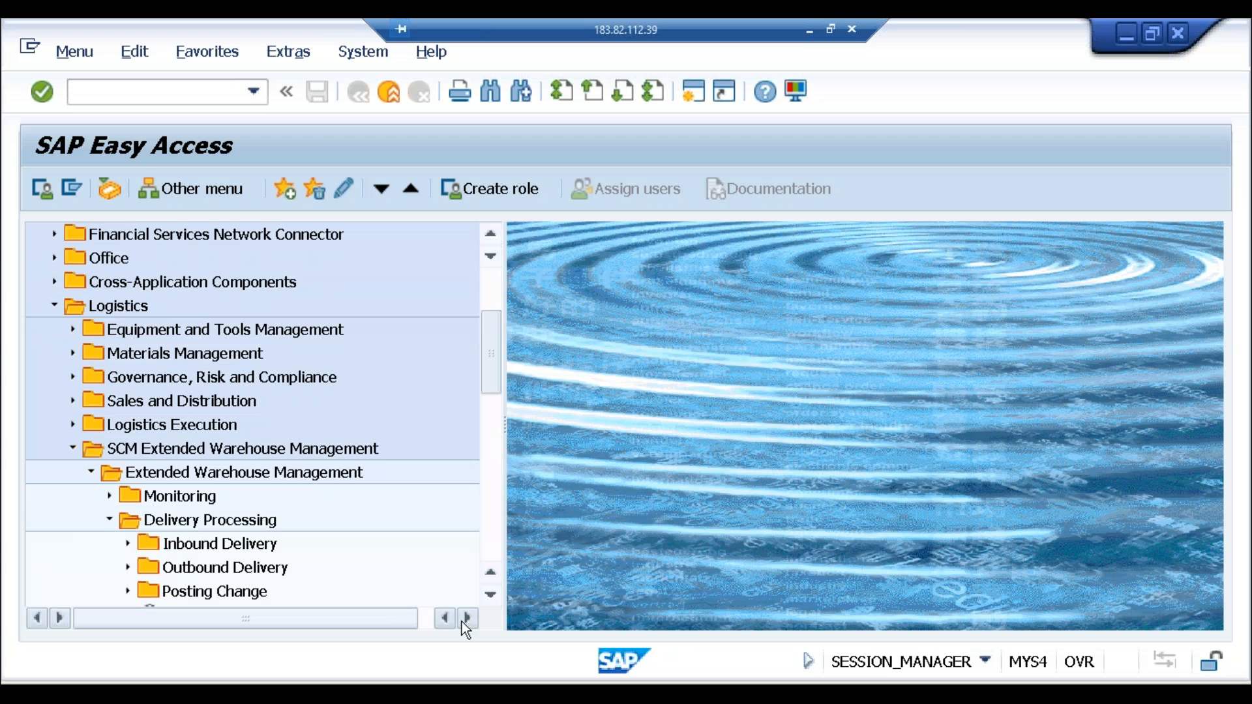
{"action": "left_click", "coordinate": [492, 595]}
{"action": "left_click", "coordinate": [492, 595]}
{"action": "left_click", "coordinate": [492, 595]}
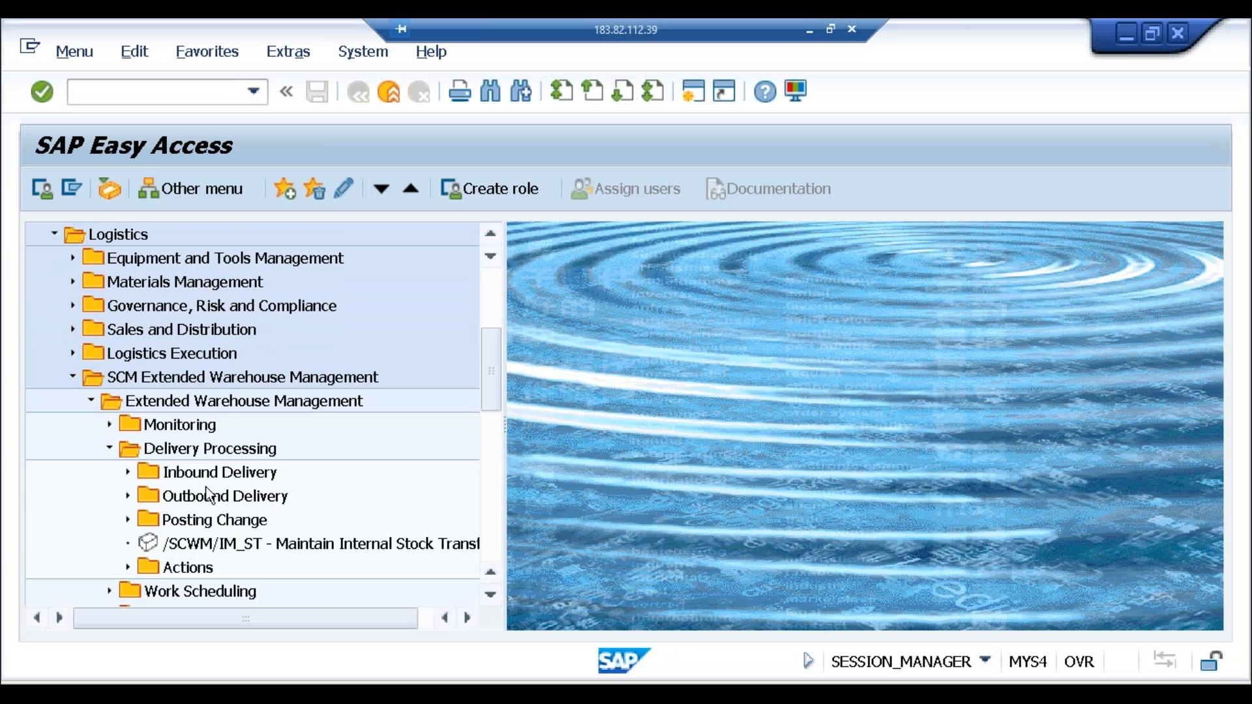
{"action": "left_click", "coordinate": [128, 473]}
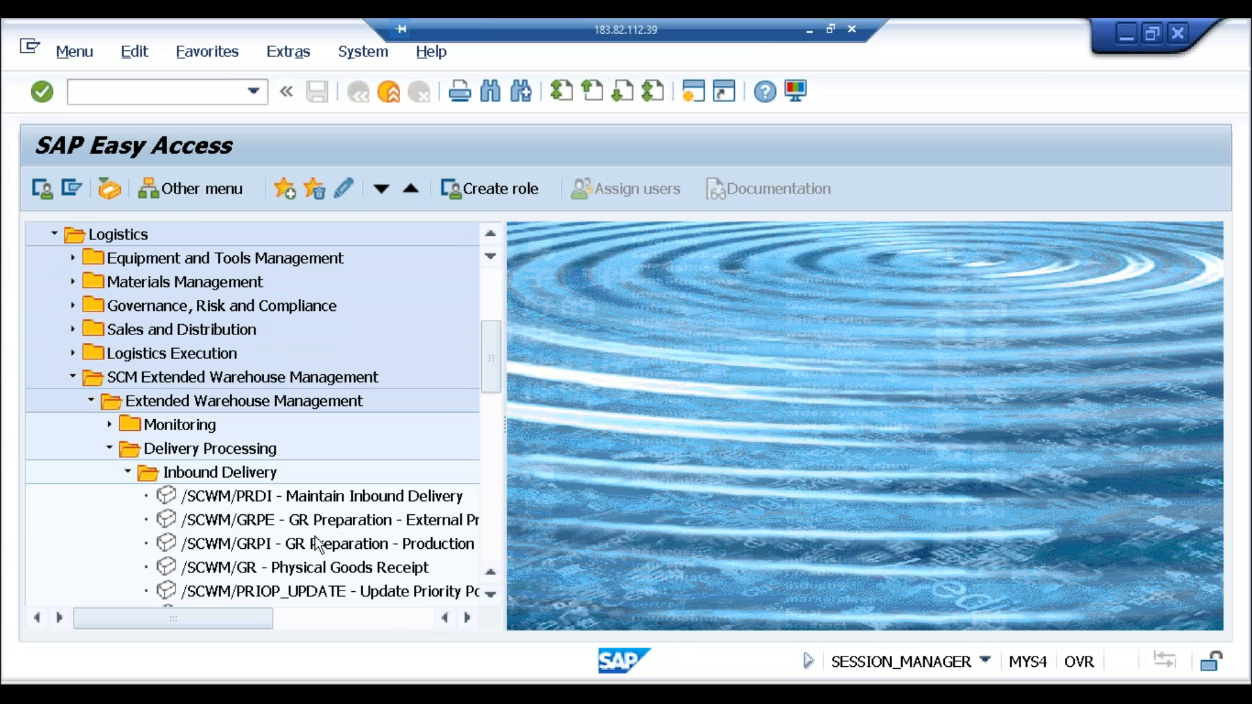
{"action": "double_click", "coordinate": [361, 501]}
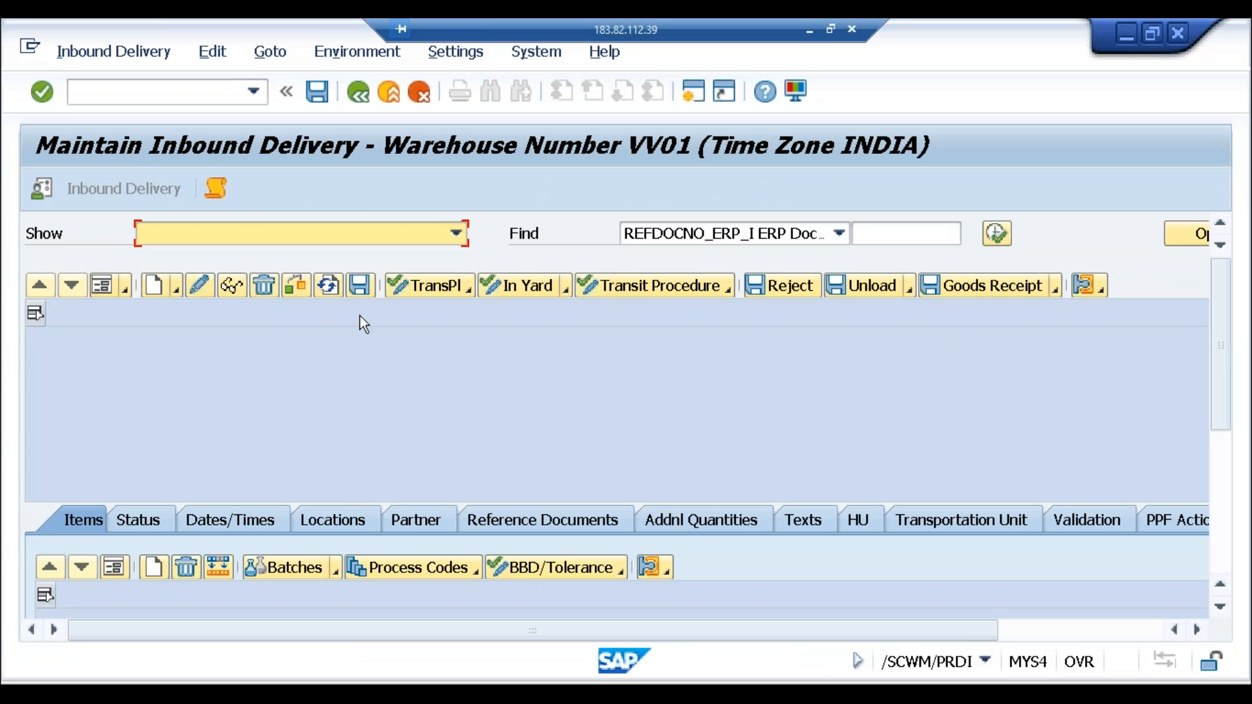
Change the default warehouse number for inbound delivery maintenance to 2900, the Central Warehouse, keeping the other default values.
{"action": "left_click", "coordinate": [28, 188]}
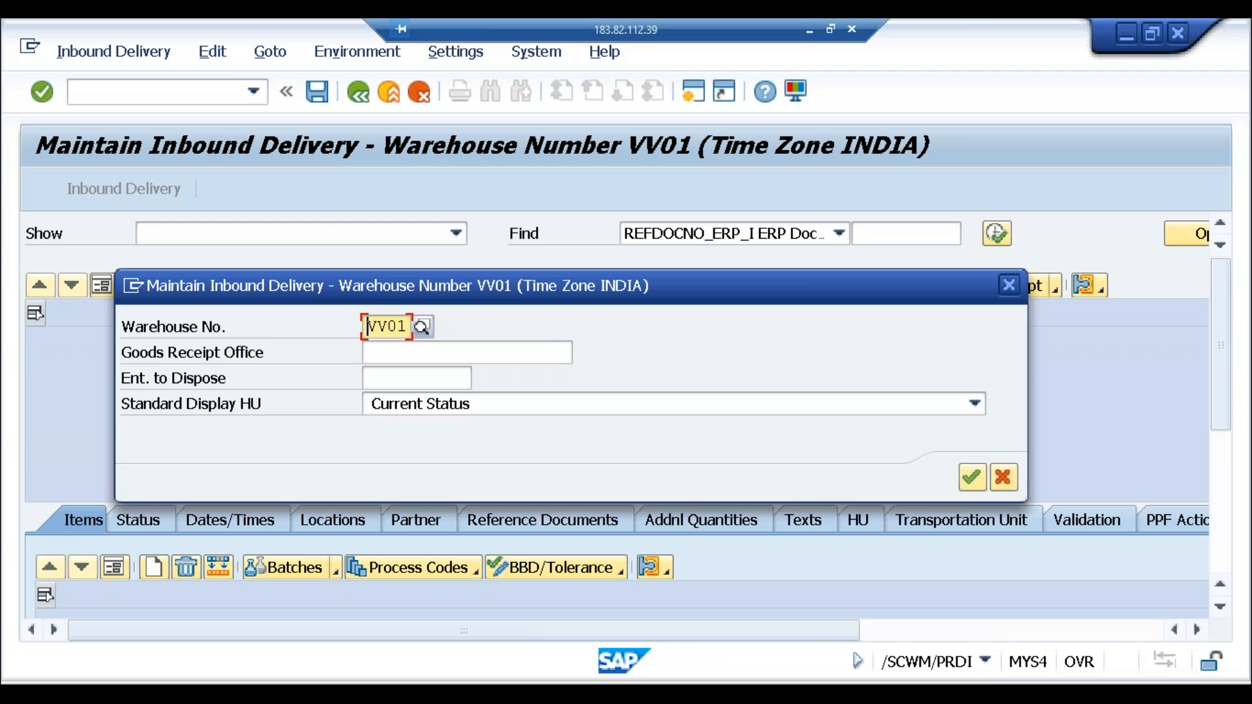
{"action": "key", "text": "Delete"}
{"action": "key", "text": "Delete"}
{"action": "key", "text": "Delete"}
{"action": "key", "text": "Delete"}
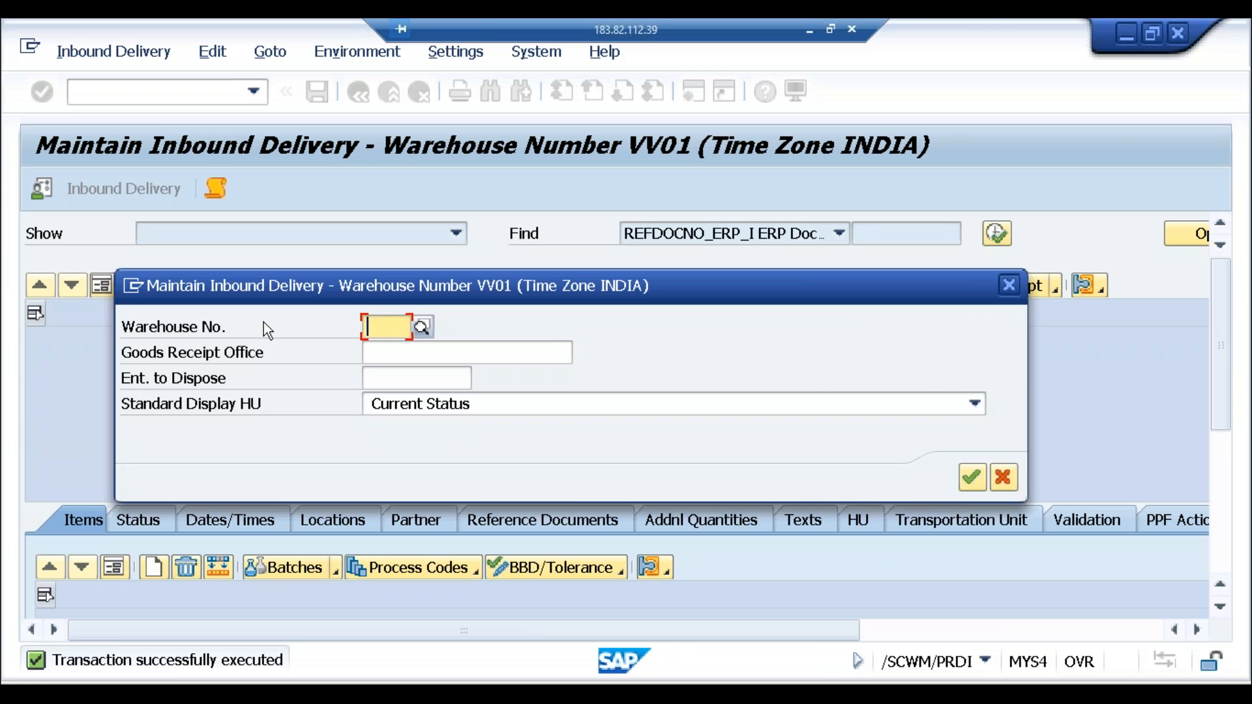
{"action": "type", "text": "2900"}
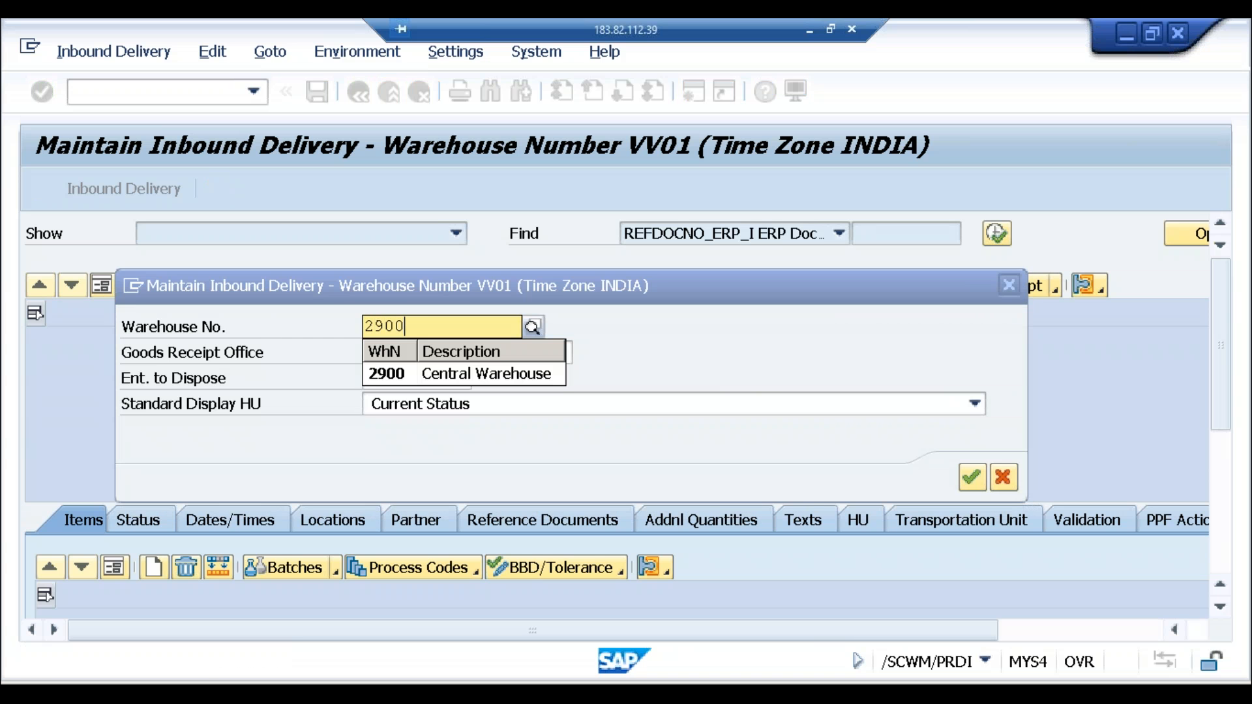
{"action": "left_click", "coordinate": [510, 373]}
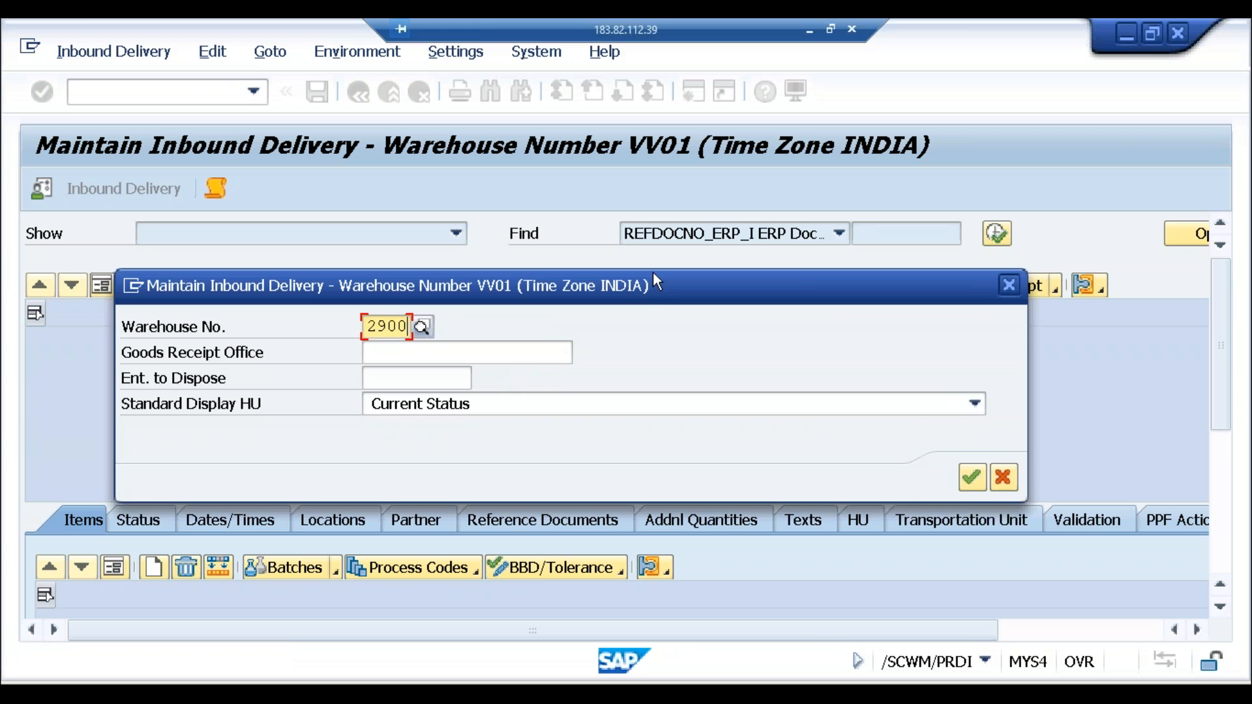
{"action": "left_click_drag", "start_coordinate": [656, 292], "coordinate": [388, 264]}
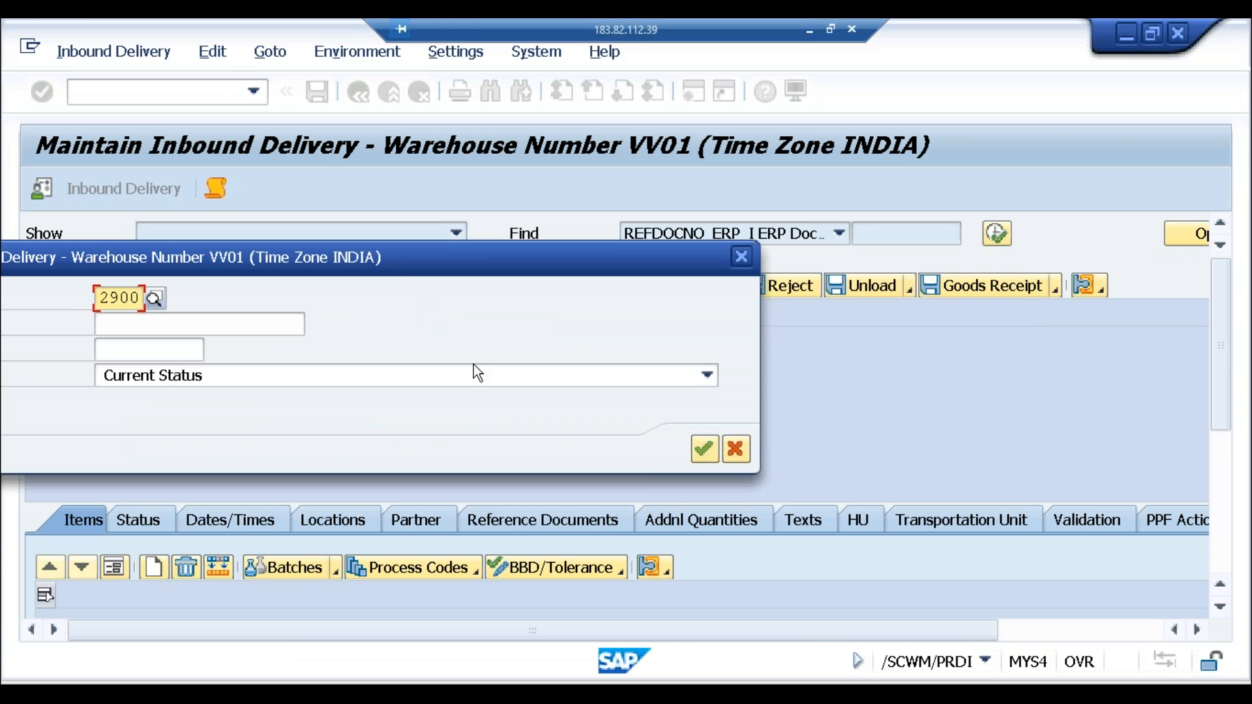
{"action": "left_click", "coordinate": [700, 449]}
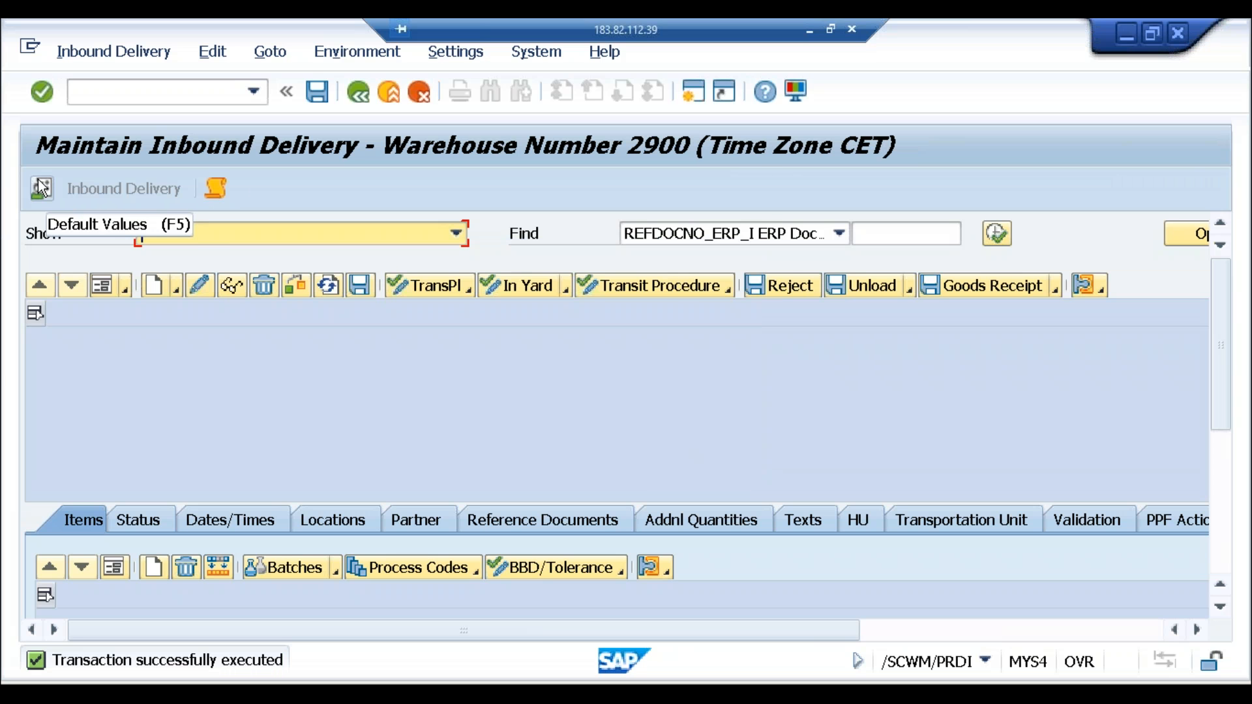
{"action": "left_click", "coordinate": [839, 234]}
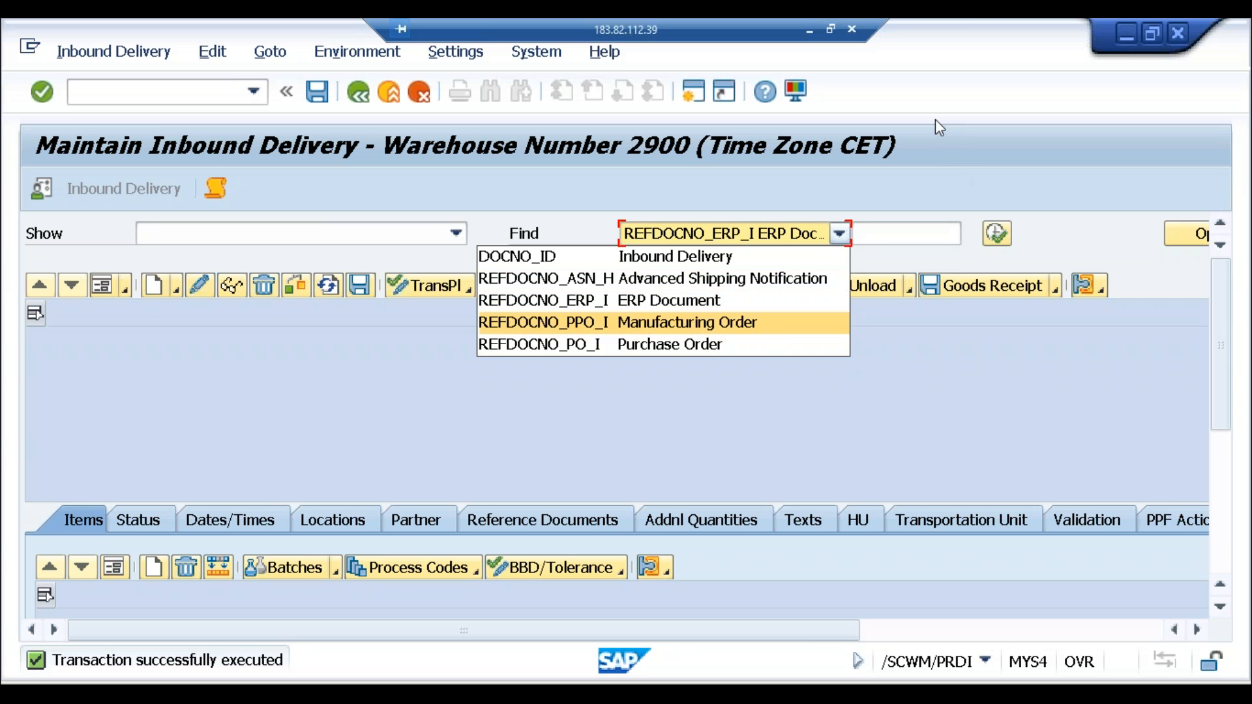
{"action": "left_click", "coordinate": [787, 342]}
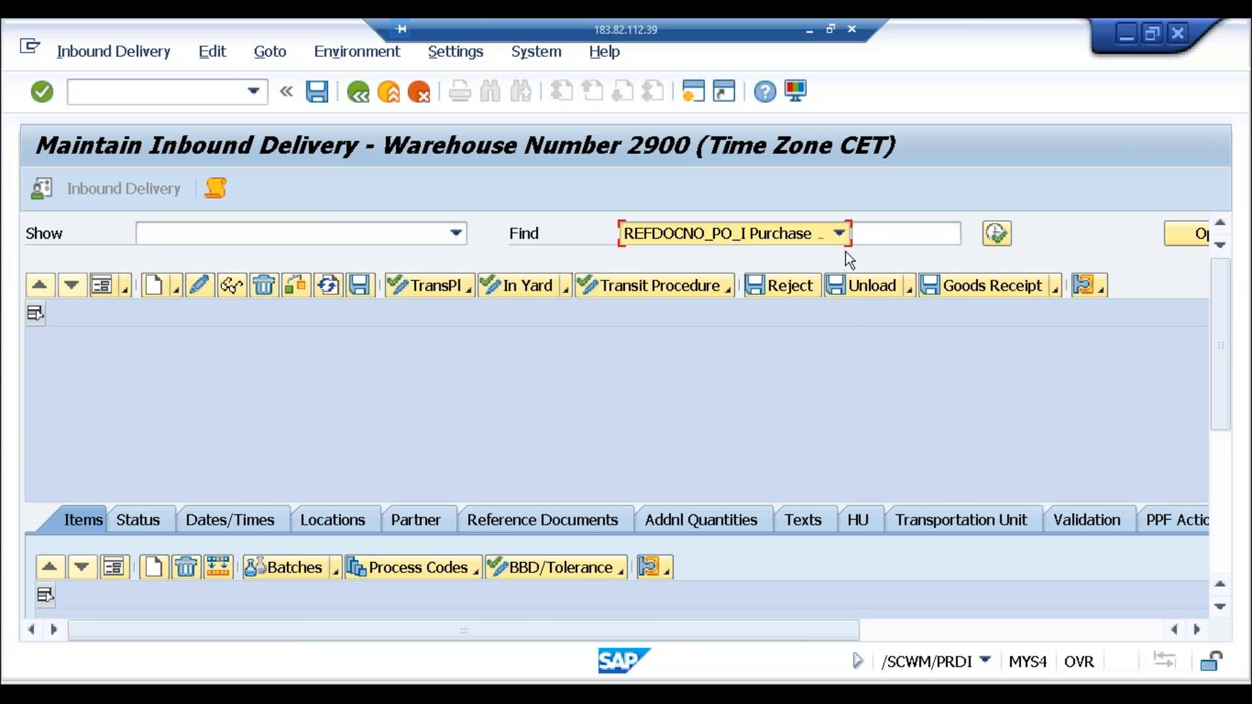
{"action": "left_click", "coordinate": [840, 233]}
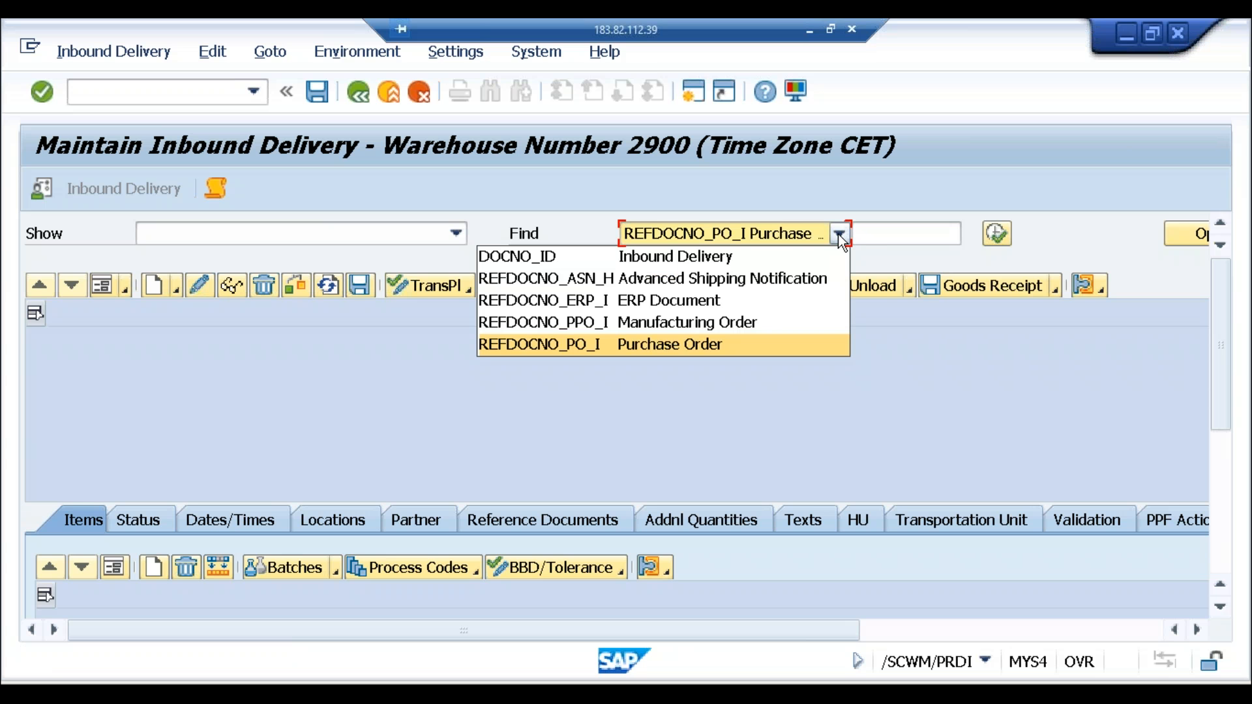
{"action": "left_click", "coordinate": [794, 302]}
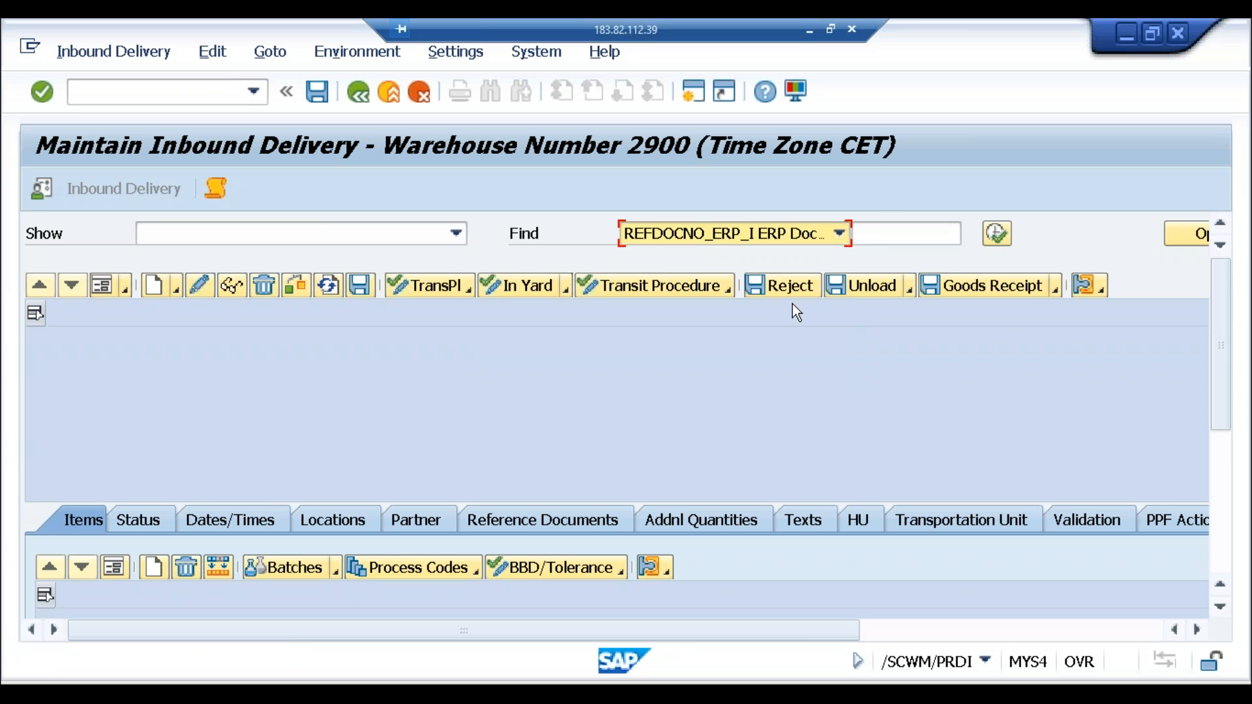
Find the inbound delivery for ERP document 180000262 and display its warehouse tasks.
{"action": "left_click", "coordinate": [888, 241]}
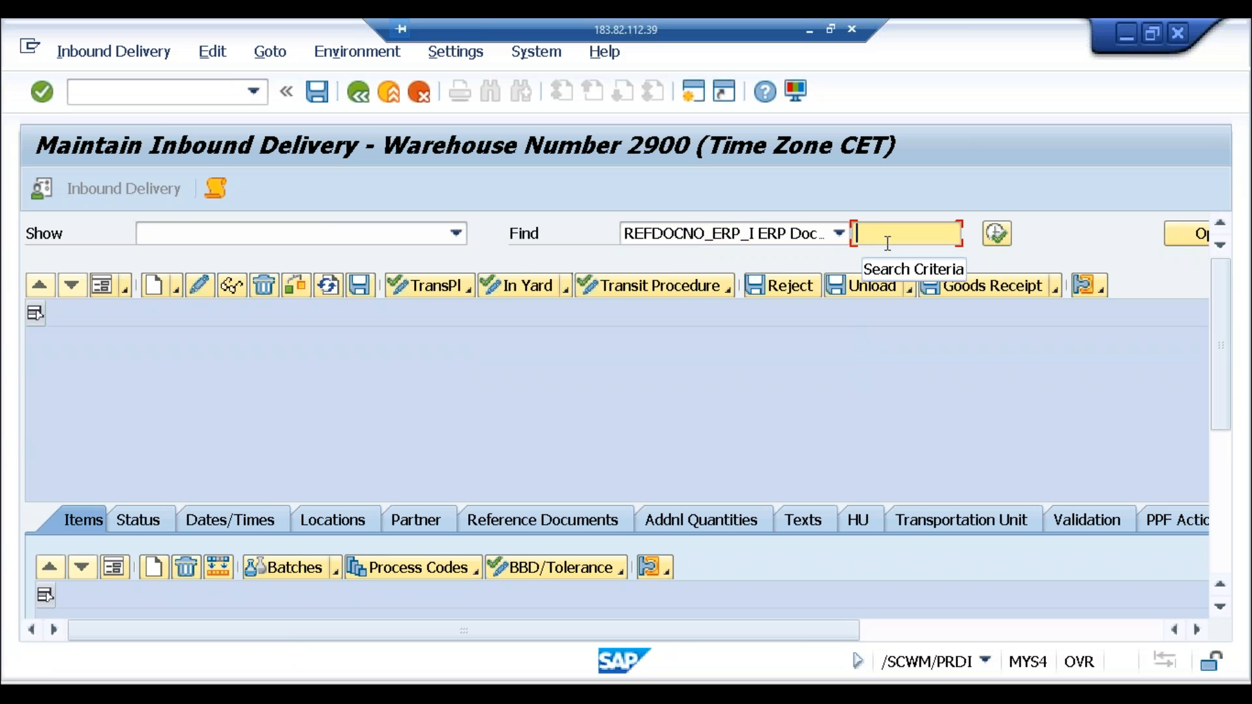
{"action": "type", "text": "1"}
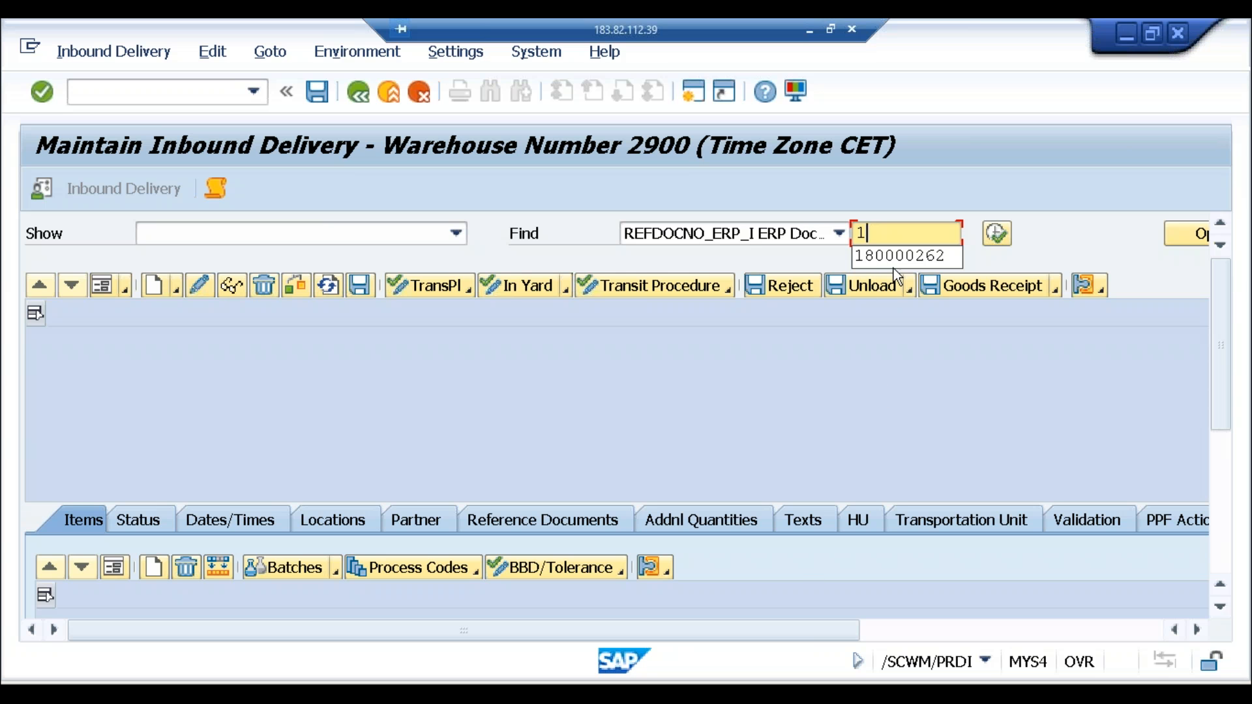
{"action": "left_click", "coordinate": [905, 255]}
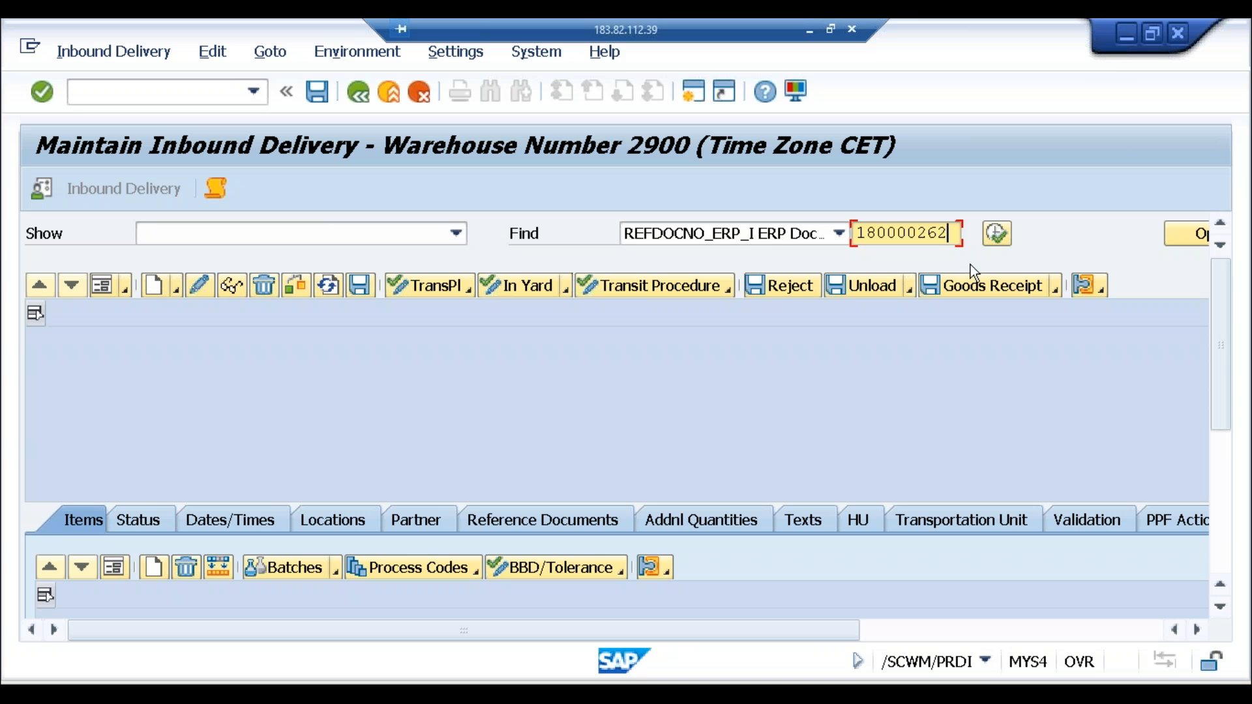
{"action": "left_click", "coordinate": [997, 236]}
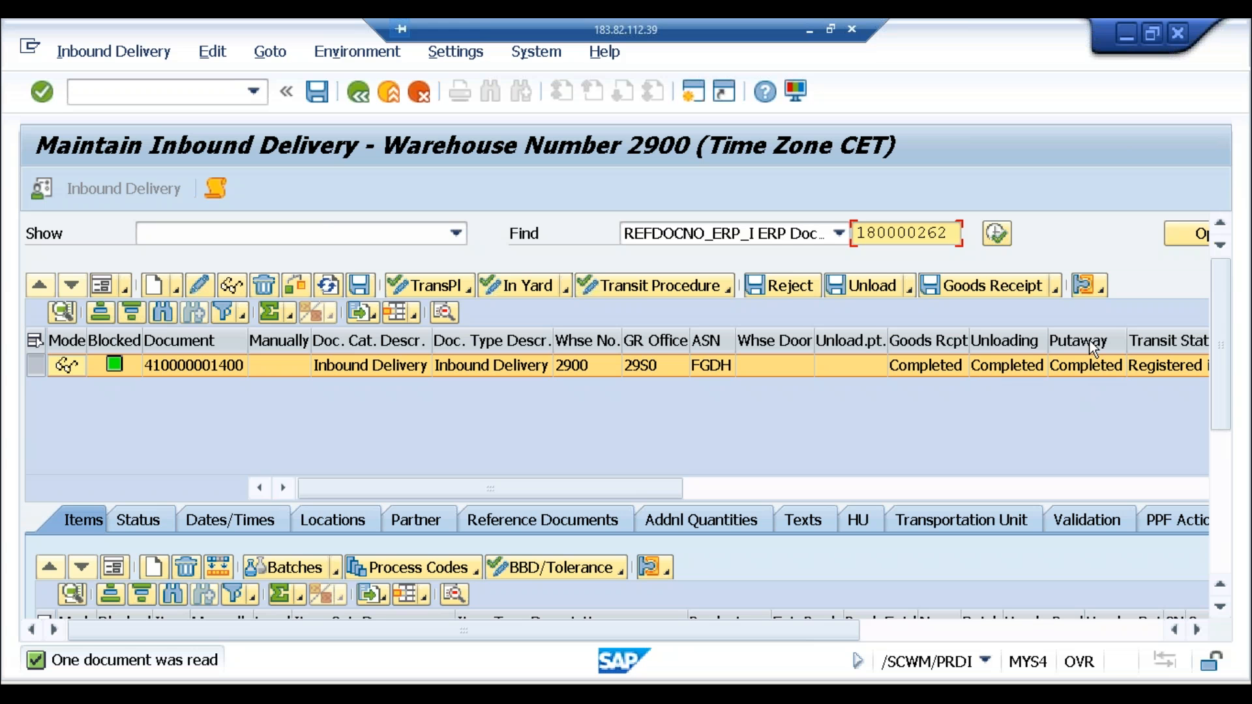
{"action": "left_click", "coordinate": [1103, 291]}
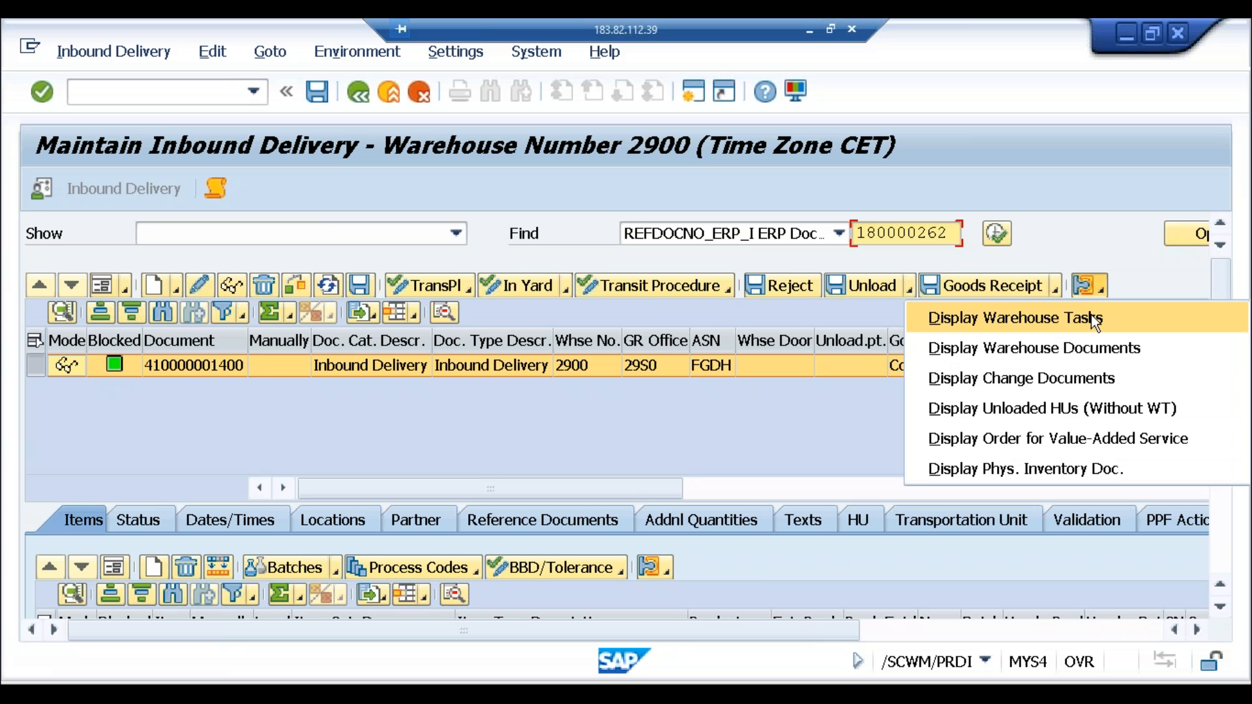
{"action": "left_click", "coordinate": [1095, 319]}
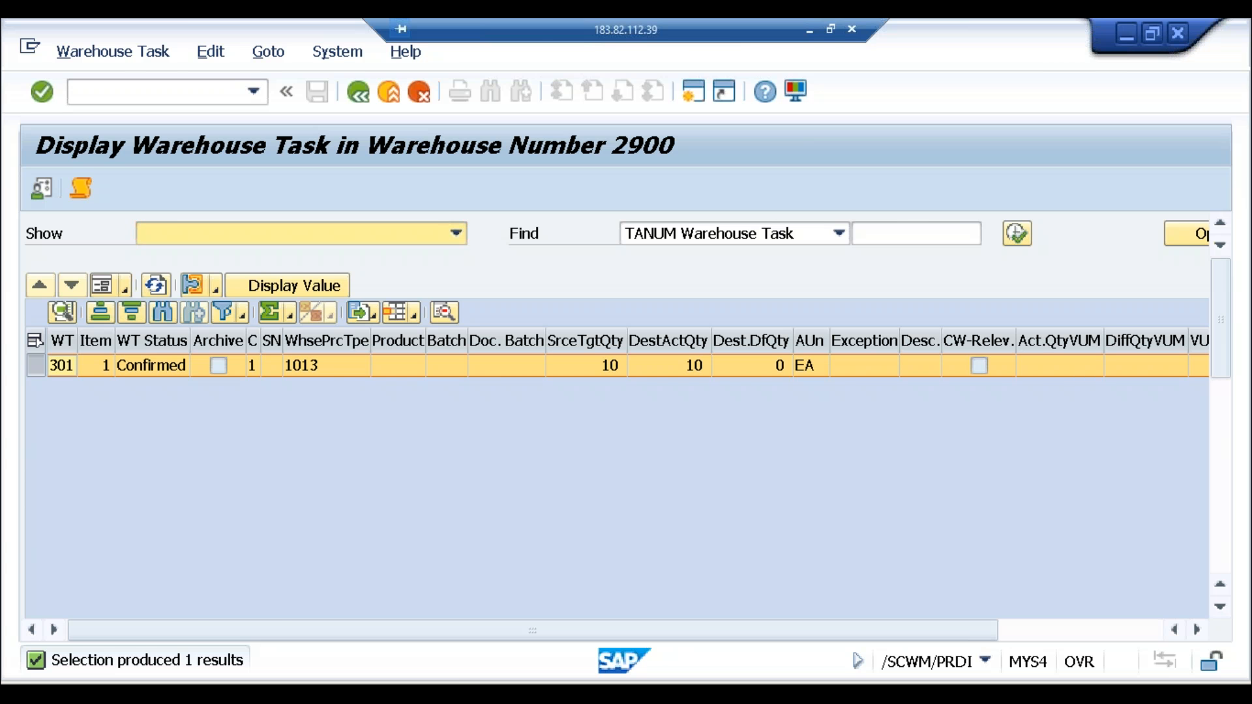
Switch to the customizing session, open Determine Warehouse Process Type under Warehouse Task and position the list at warehouse 2900.
{"action": "left_click", "coordinate": [266, 693]}
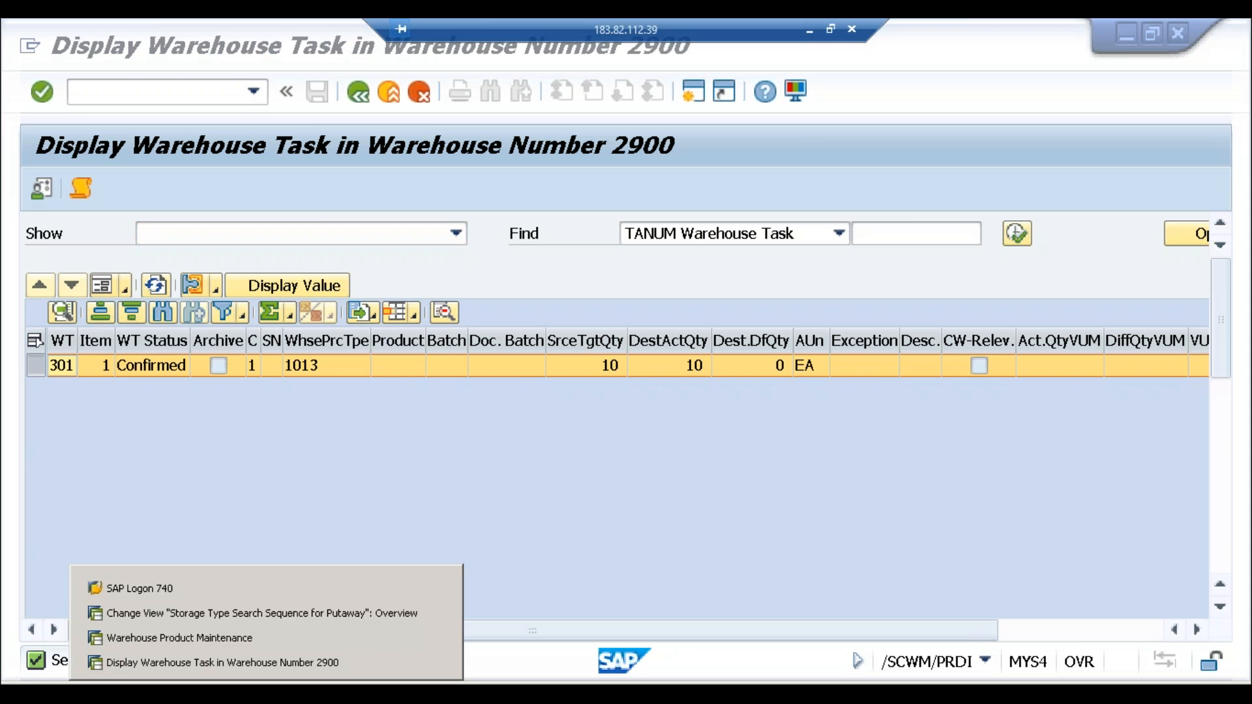
{"action": "left_click", "coordinate": [291, 613]}
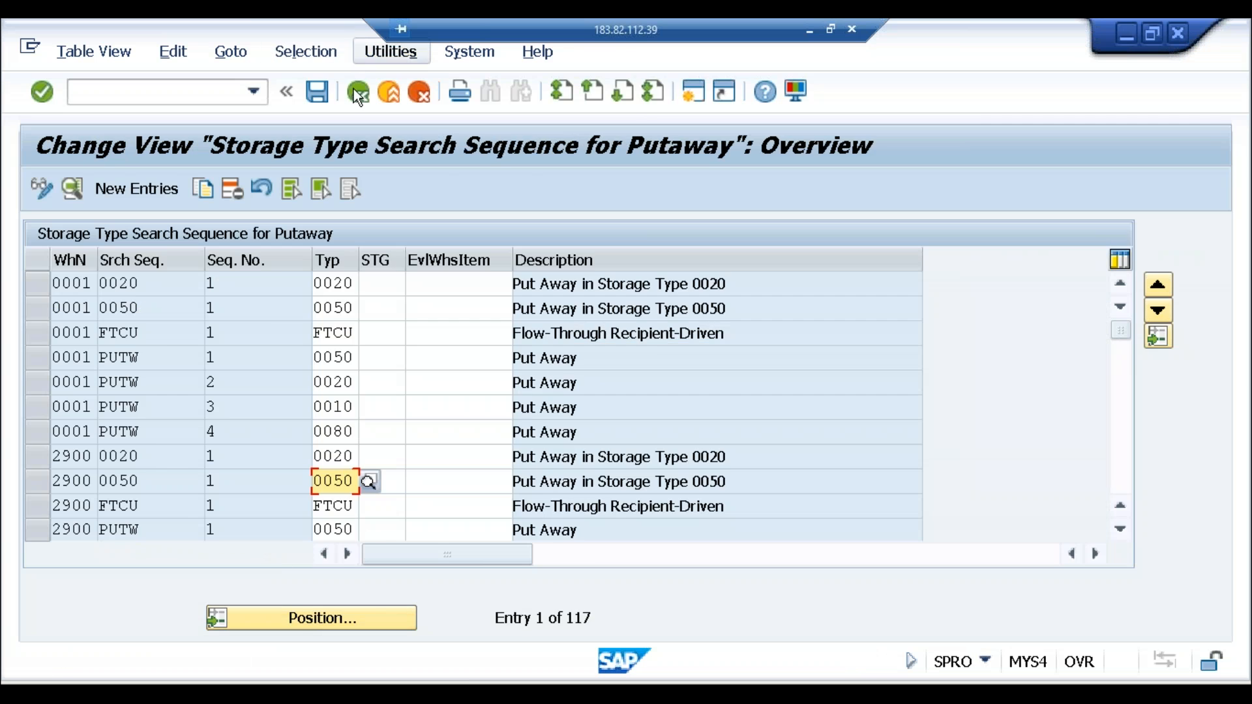
{"action": "left_click", "coordinate": [356, 91]}
{"action": "scroll", "coordinate": [449, 482], "scroll_direction": "down", "scroll_amount": 5}
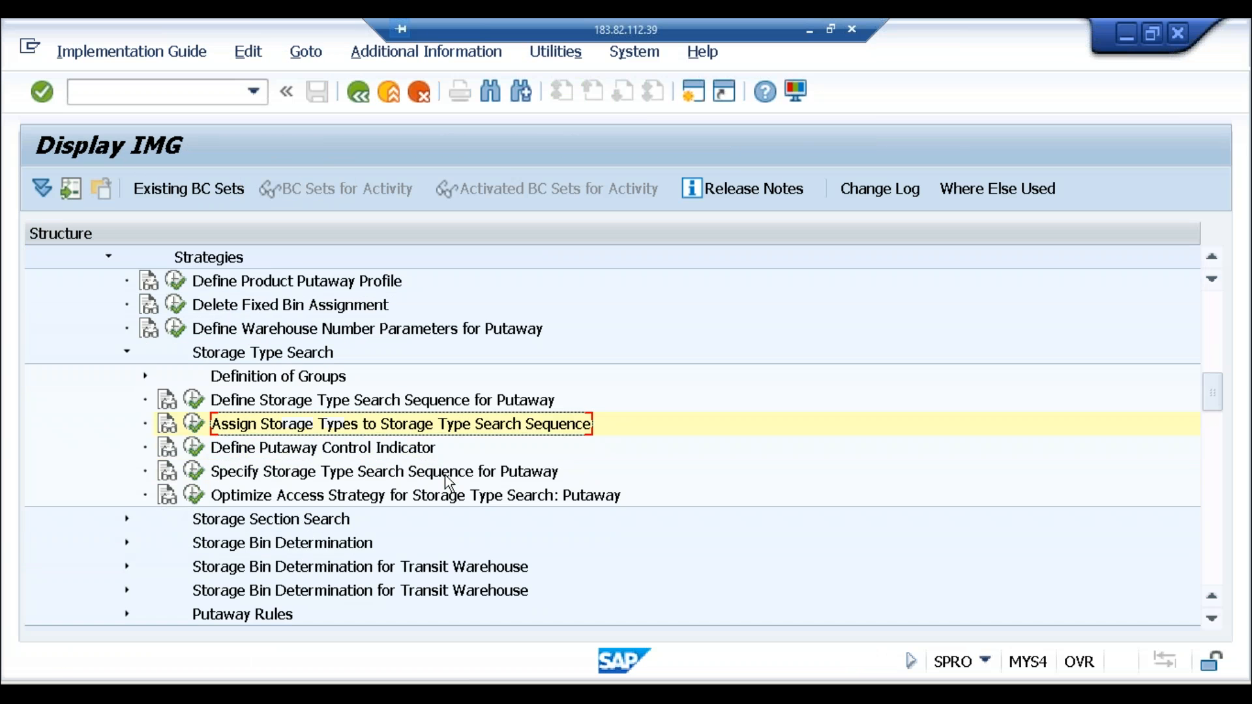
{"action": "scroll", "coordinate": [445, 475], "scroll_direction": "down", "scroll_amount": 2}
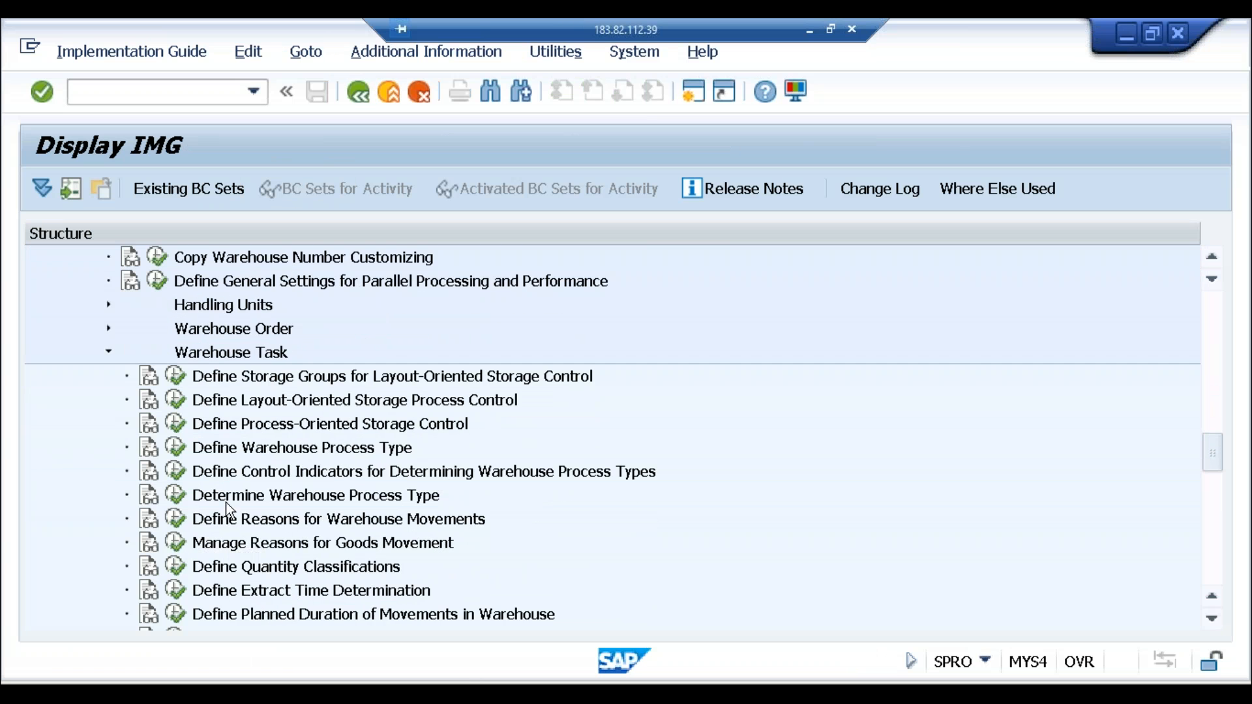
{"action": "left_click", "coordinate": [176, 499]}
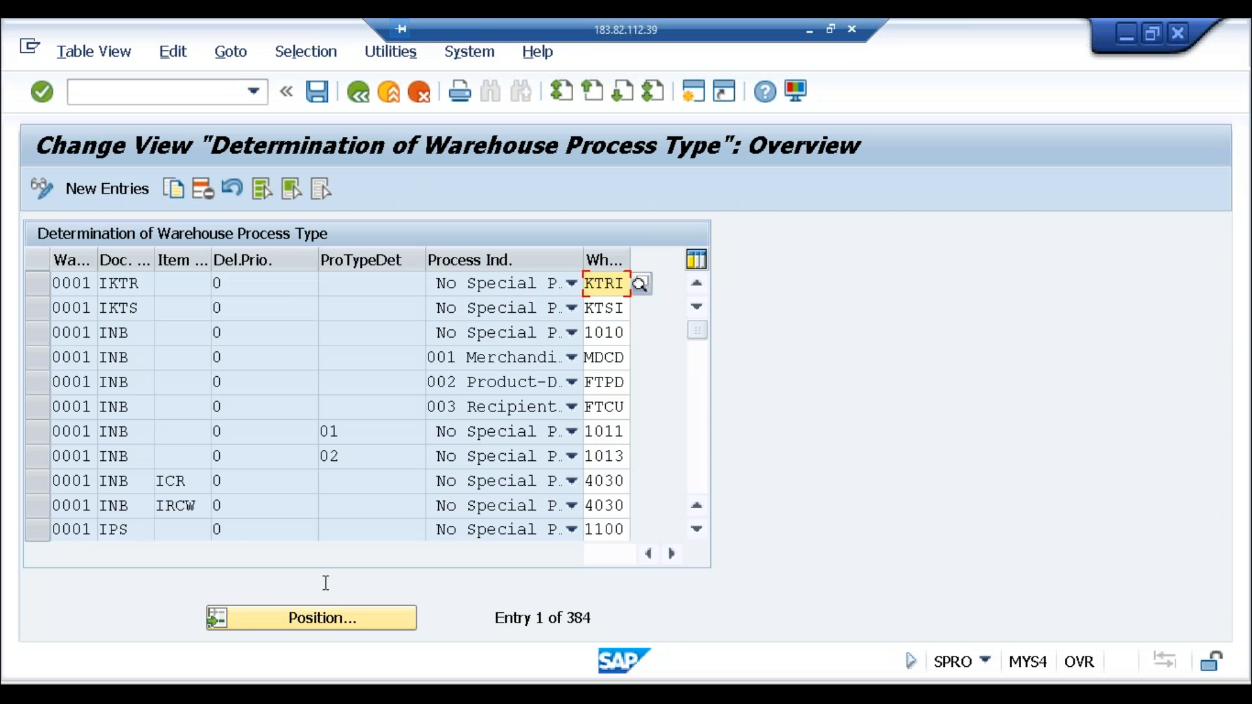
{"action": "left_click", "coordinate": [350, 624]}
{"action": "type", "text": "2900"}
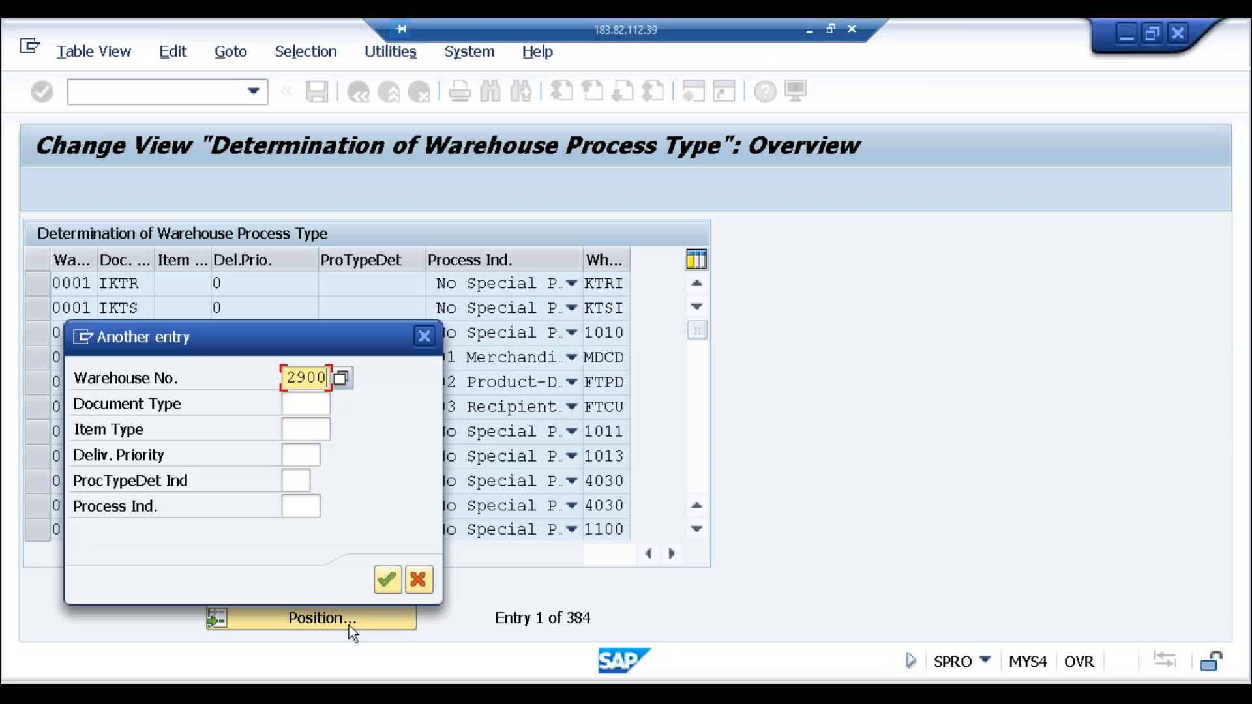
{"action": "left_click", "coordinate": [392, 585]}
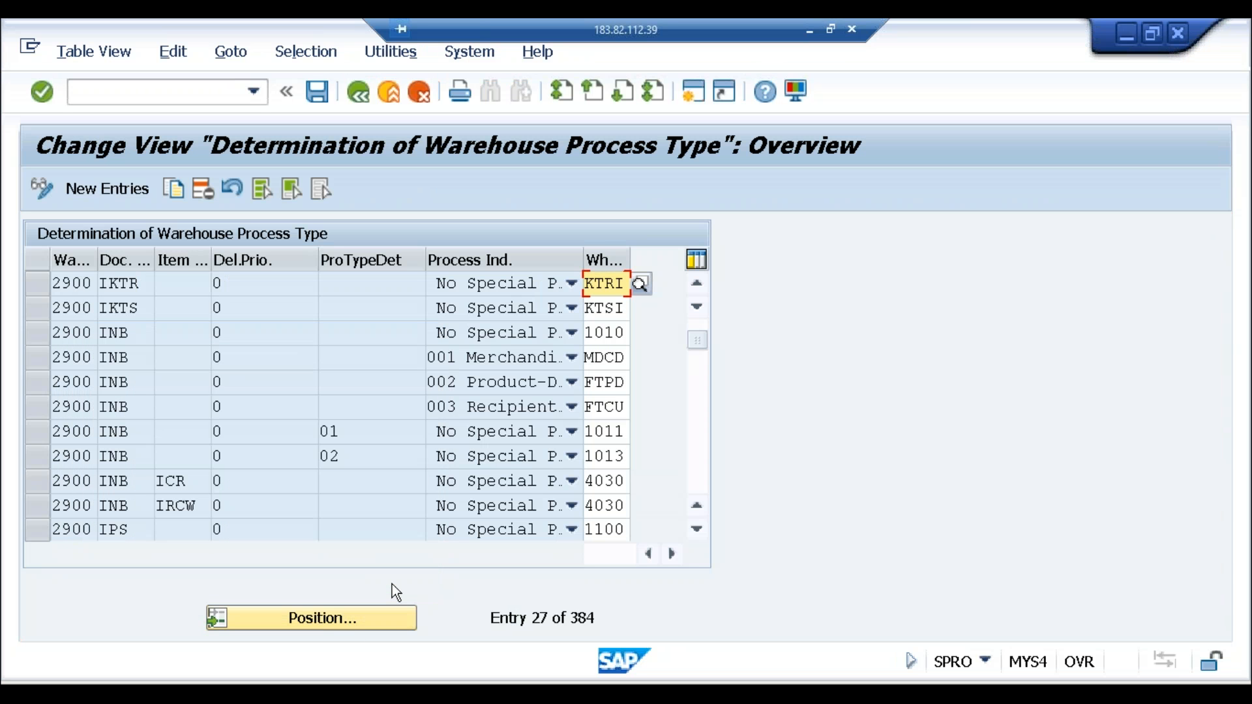
Examine the warehouse 2900 INB entry with process type determination indicator 02 and its assigned warehouse process type.
{"action": "left_click", "coordinate": [376, 458]}
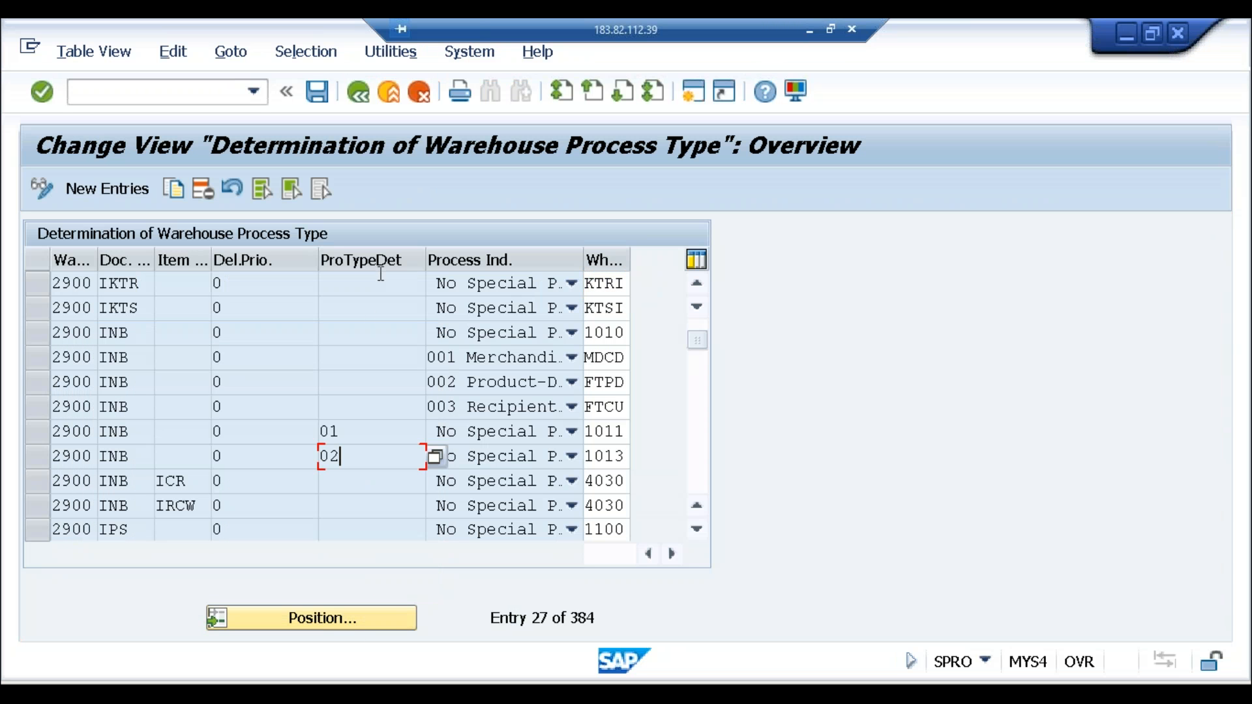
{"action": "left_click", "coordinate": [85, 459]}
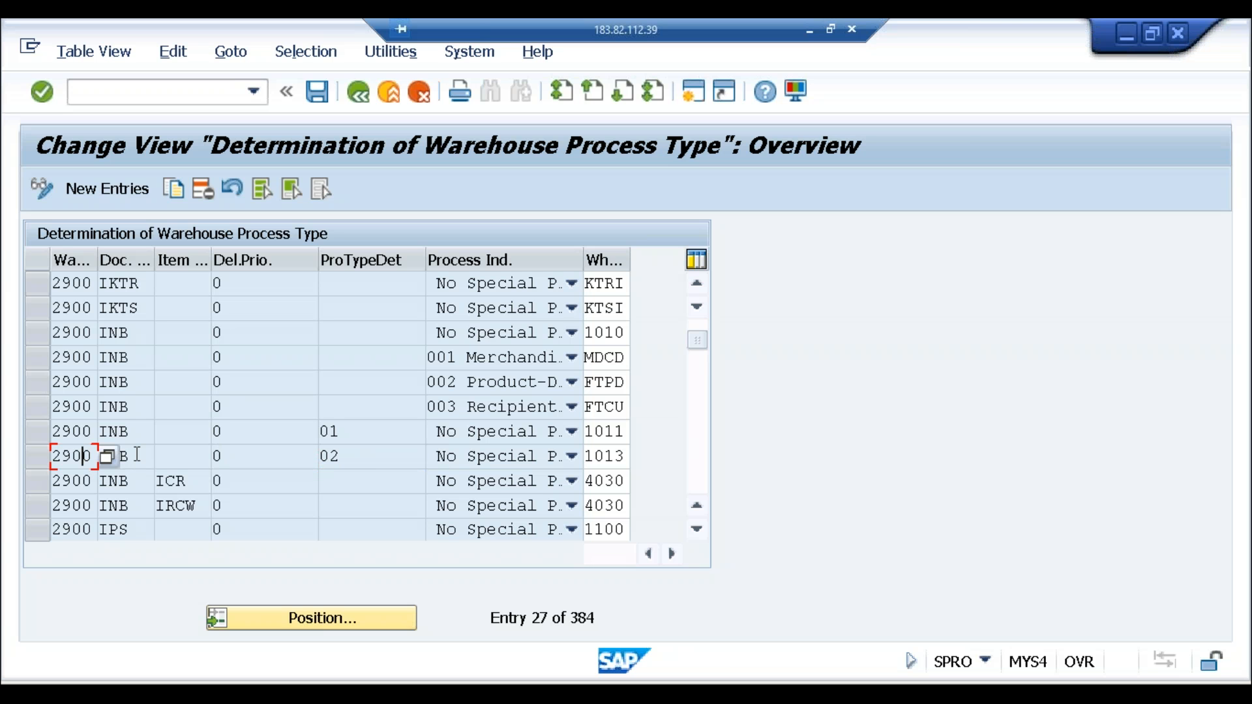
{"action": "left_click", "coordinate": [137, 454]}
{"action": "left_click", "coordinate": [364, 461]}
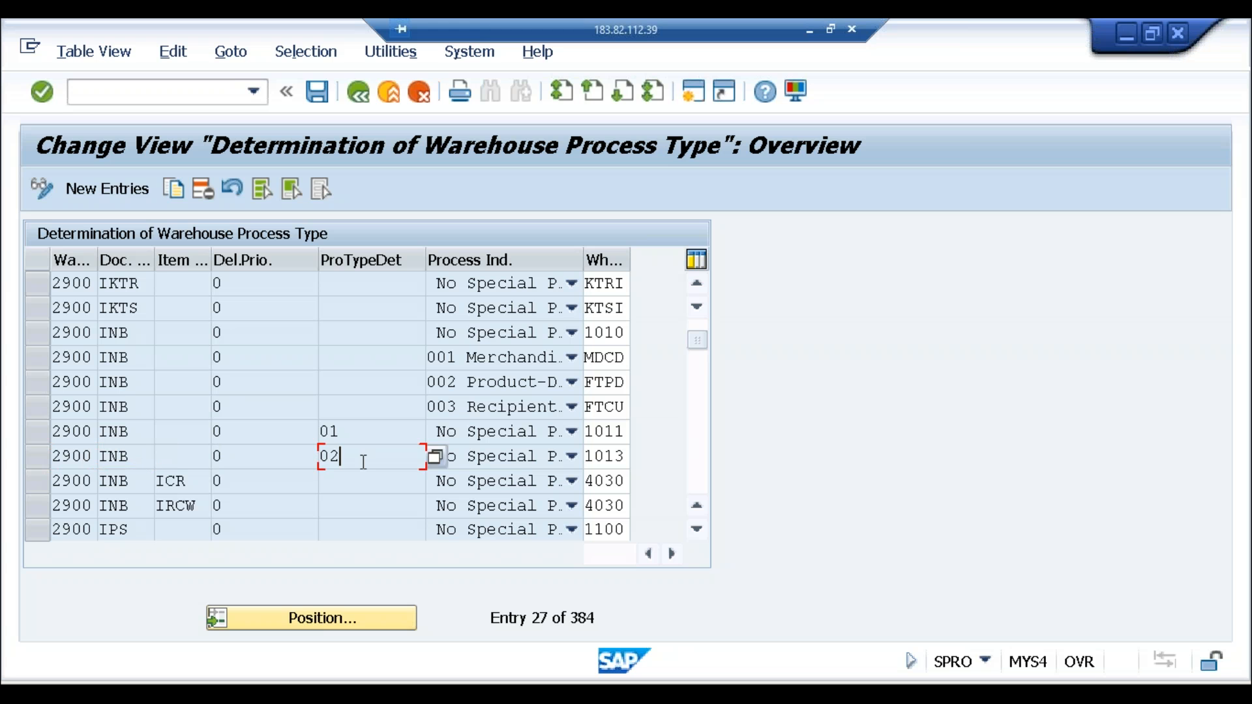
{"action": "left_click", "coordinate": [627, 454]}
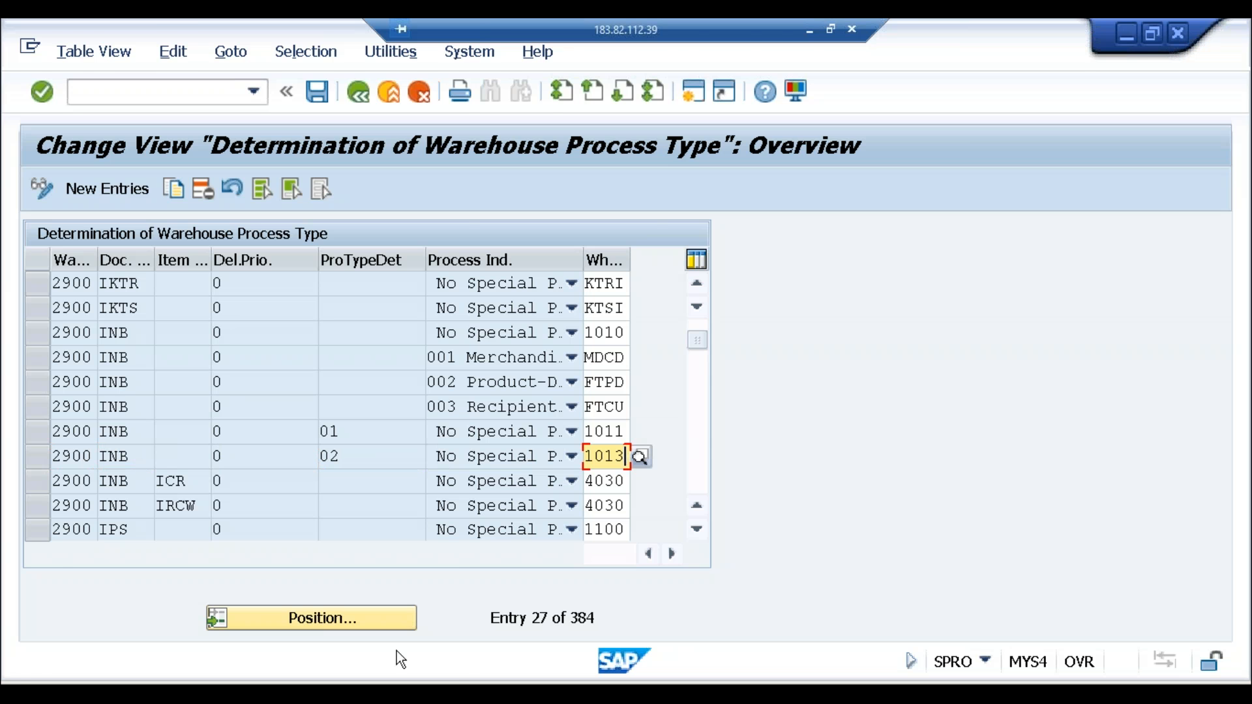
Check the warehouse process type in the warehouse task display session and return to the Determination of Warehouse Process Type view.
{"action": "left_click", "coordinate": [251, 678]}
{"action": "left_click", "coordinate": [252, 665]}
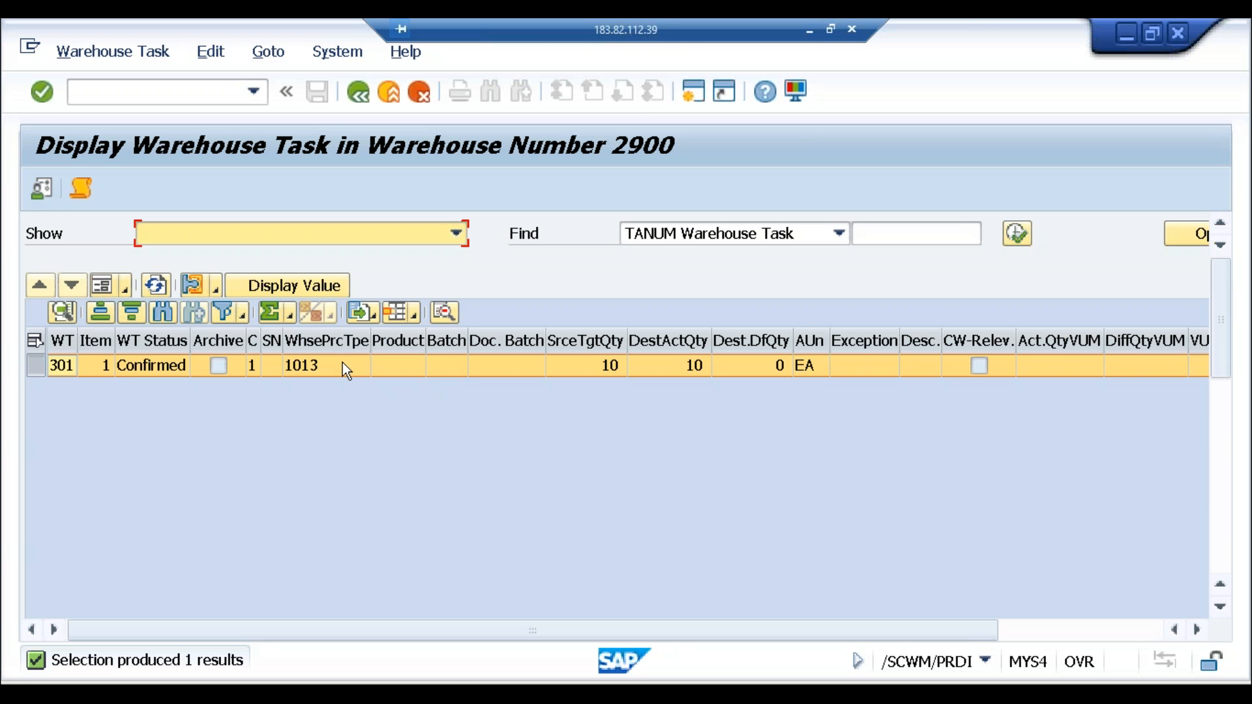
{"action": "left_click", "coordinate": [268, 693]}
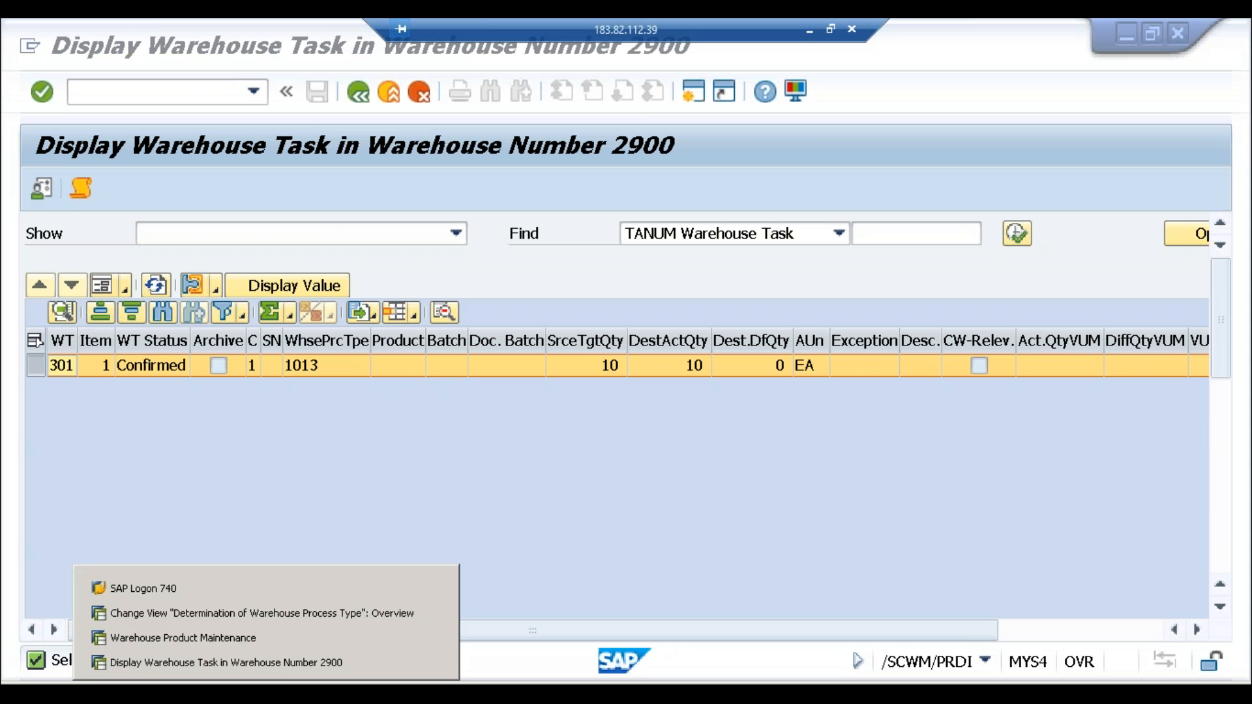
{"action": "left_click", "coordinate": [288, 613]}
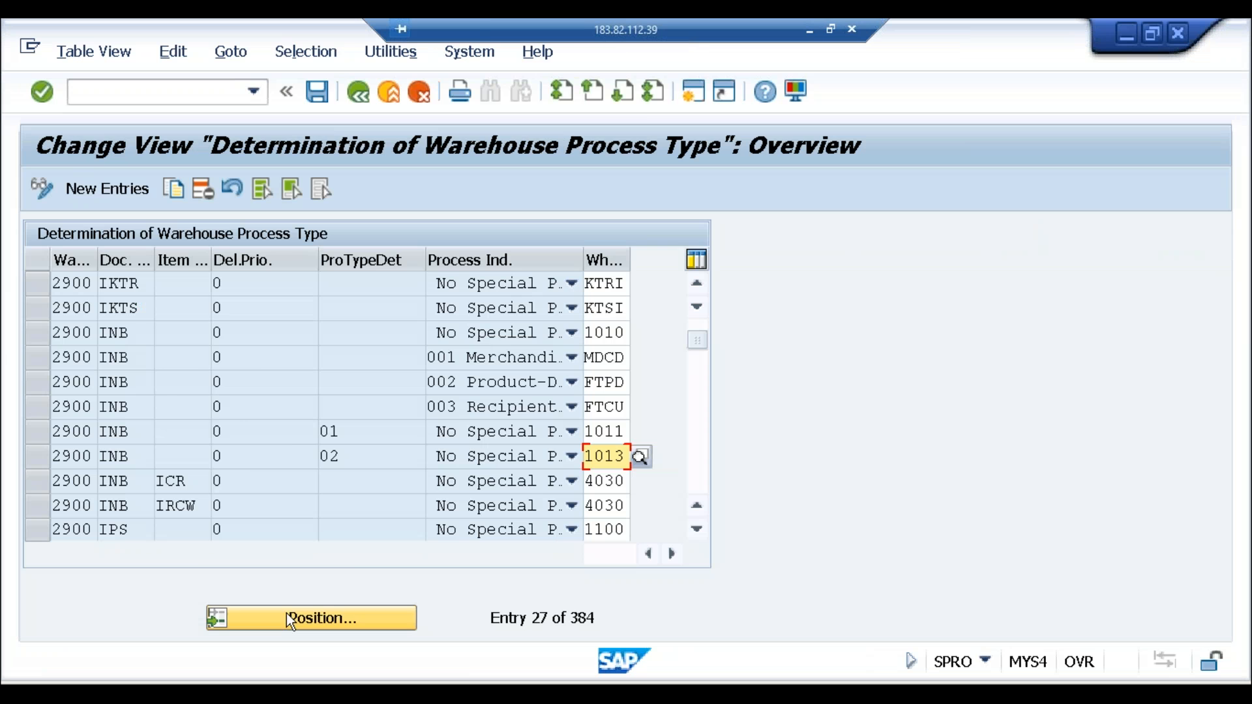
In Define Warehouse Process Type, position at warehouse 2900 and display the details of type 1013, including its source storage type and bin.
{"action": "left_click", "coordinate": [359, 92]}
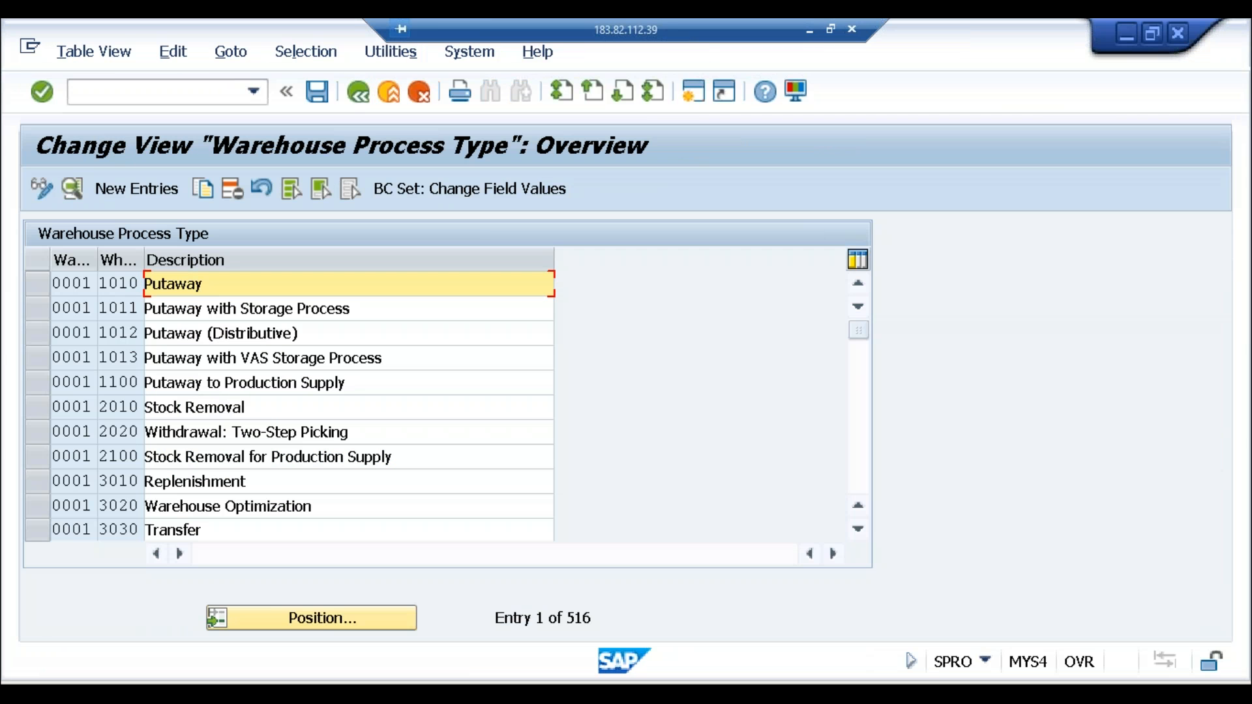
{"action": "left_click", "coordinate": [264, 613]}
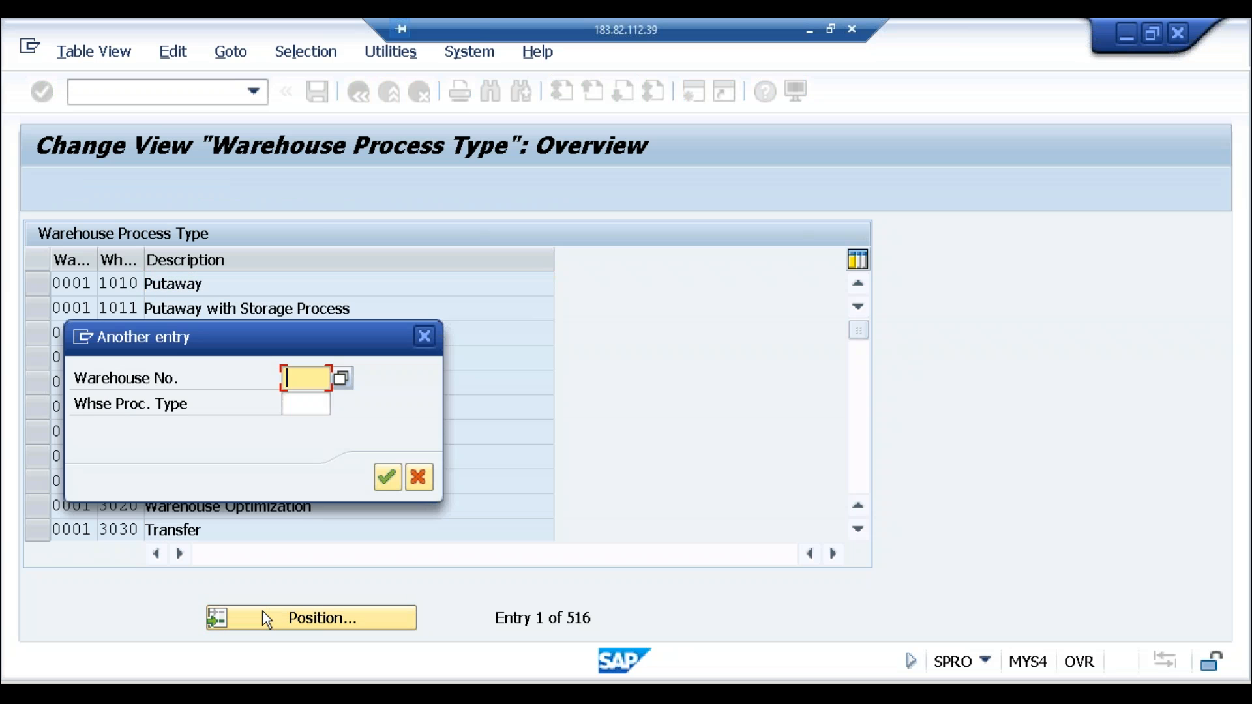
{"action": "type", "text": "2900"}
{"action": "left_click", "coordinate": [389, 478]}
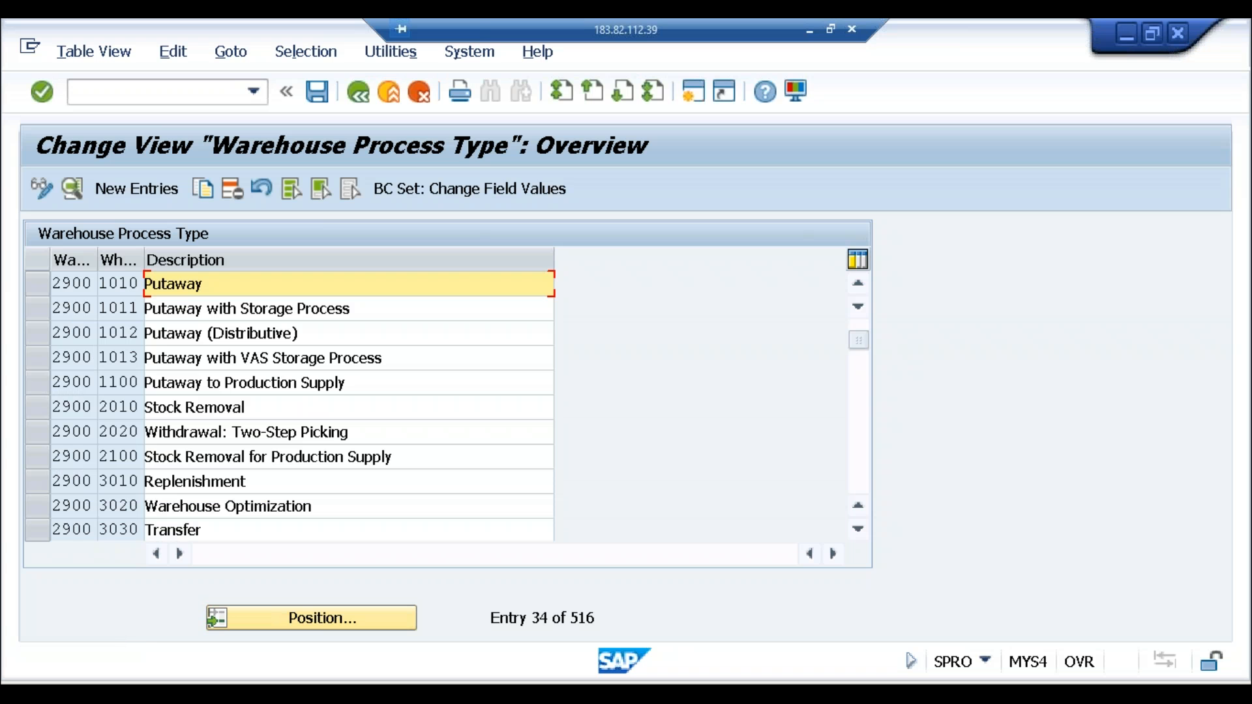
{"action": "left_click", "coordinate": [46, 362]}
{"action": "left_click", "coordinate": [73, 189]}
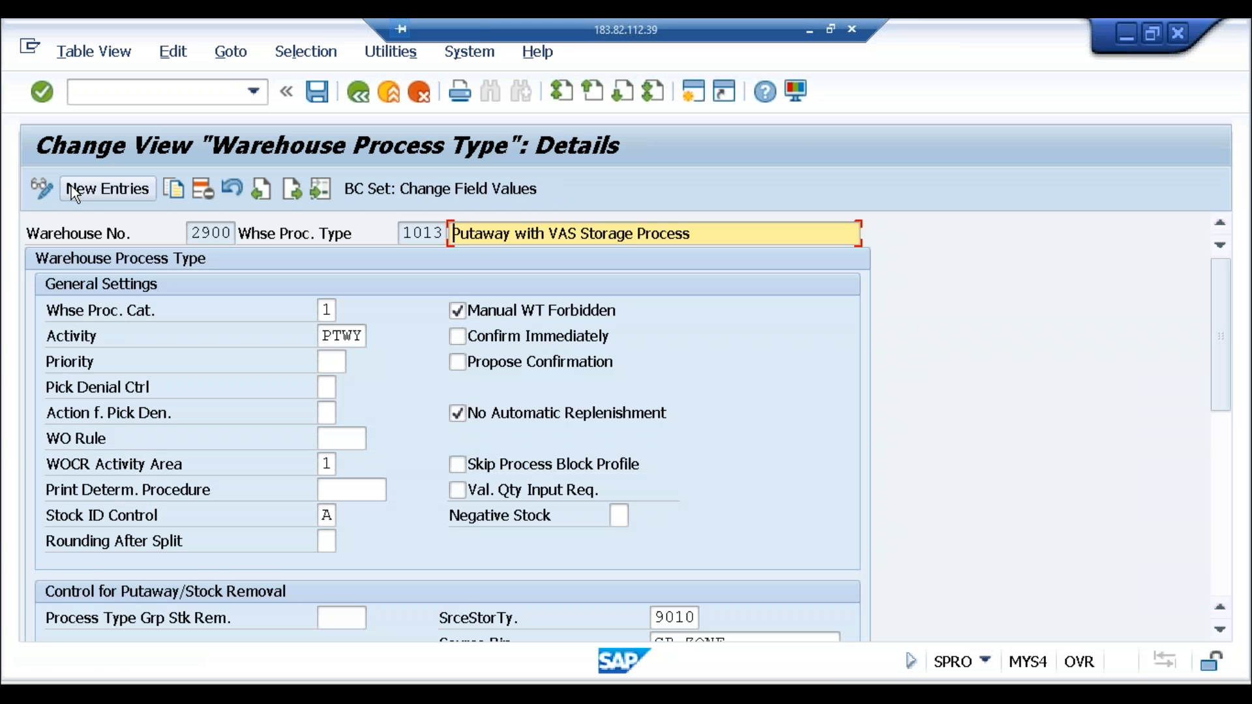
{"action": "scroll", "coordinate": [679, 623], "scroll_direction": "down", "scroll_amount": 1}
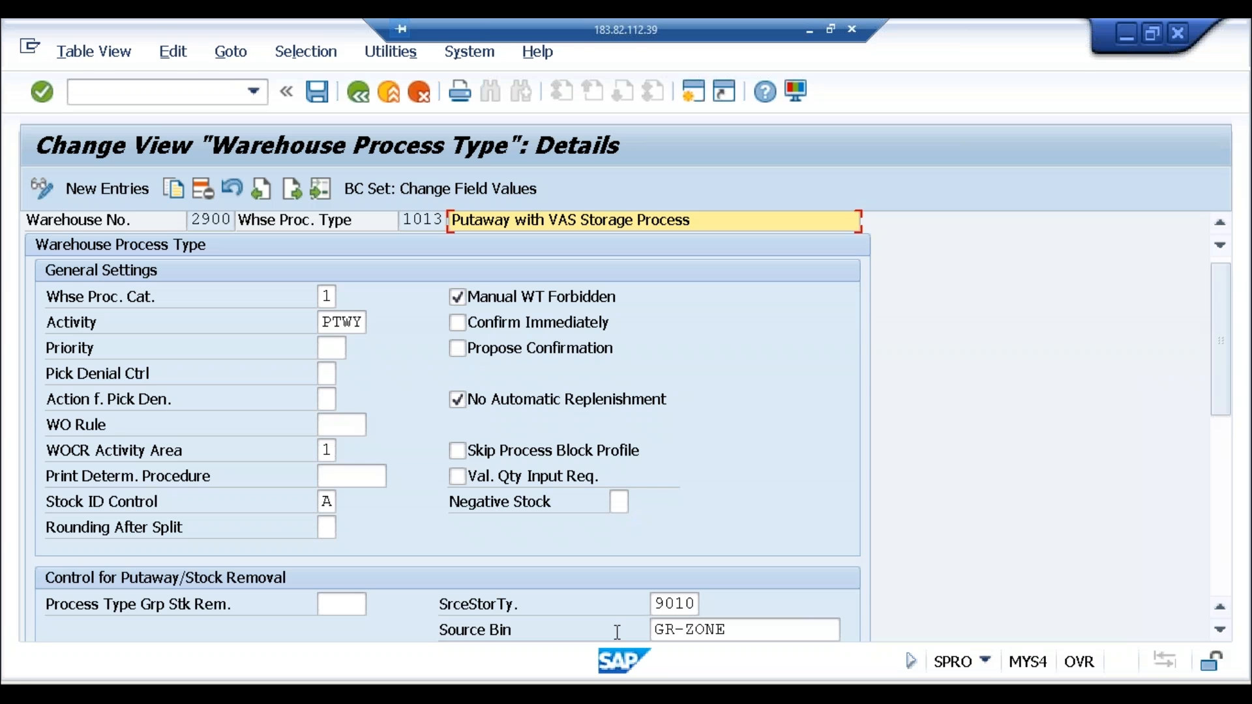
Switch to the warehouse task display and examine the task's source and destination storage types and bins.
{"action": "left_click", "coordinate": [269, 692]}
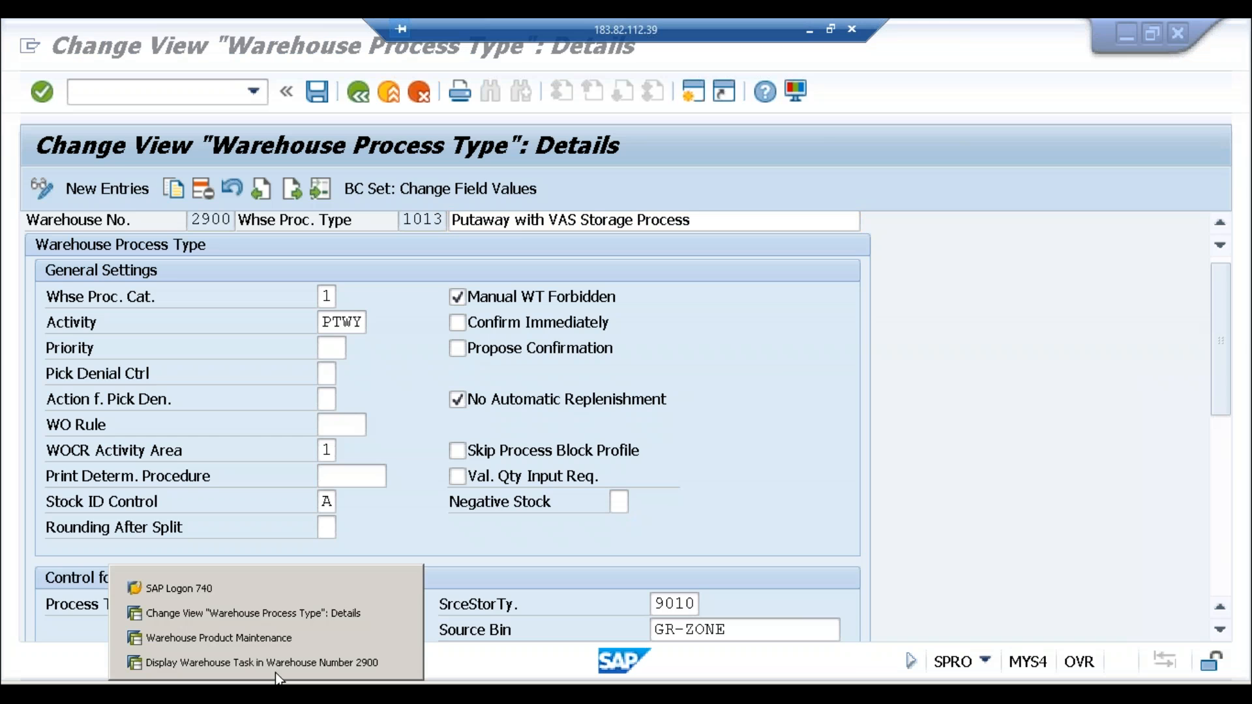
{"action": "left_click", "coordinate": [282, 664]}
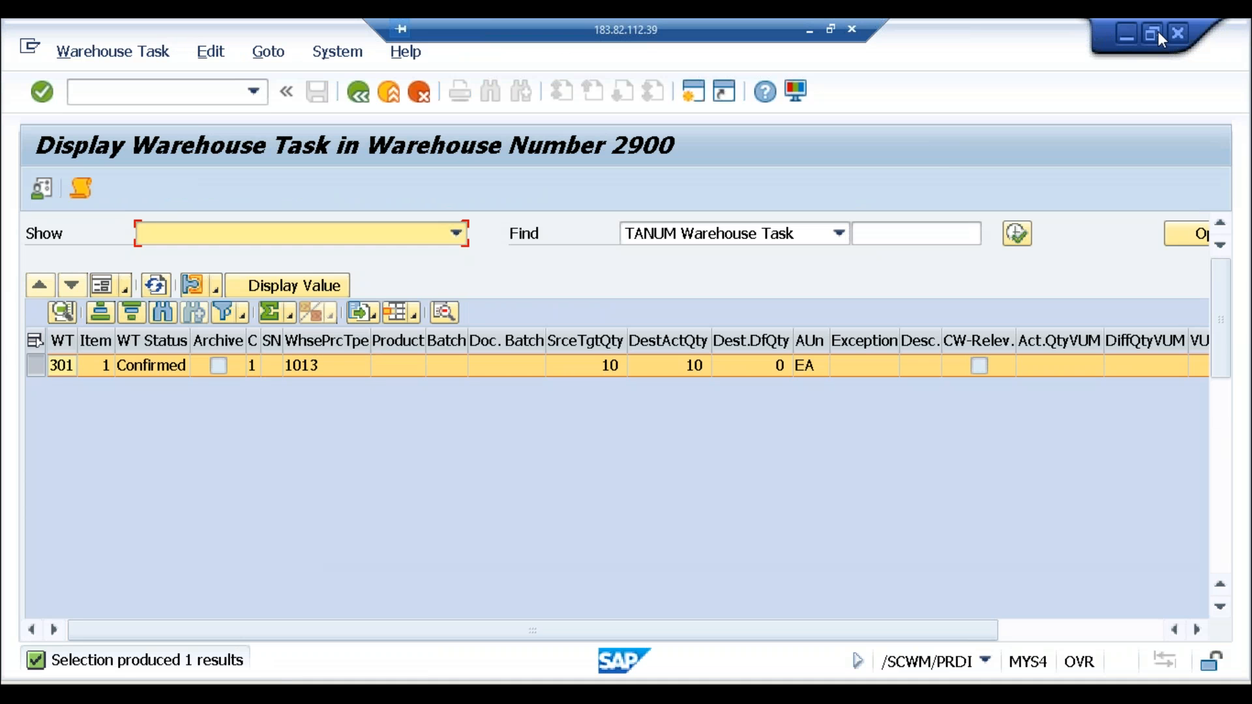
{"action": "scroll", "coordinate": [1226, 365], "scroll_direction": "down", "scroll_amount": 1}
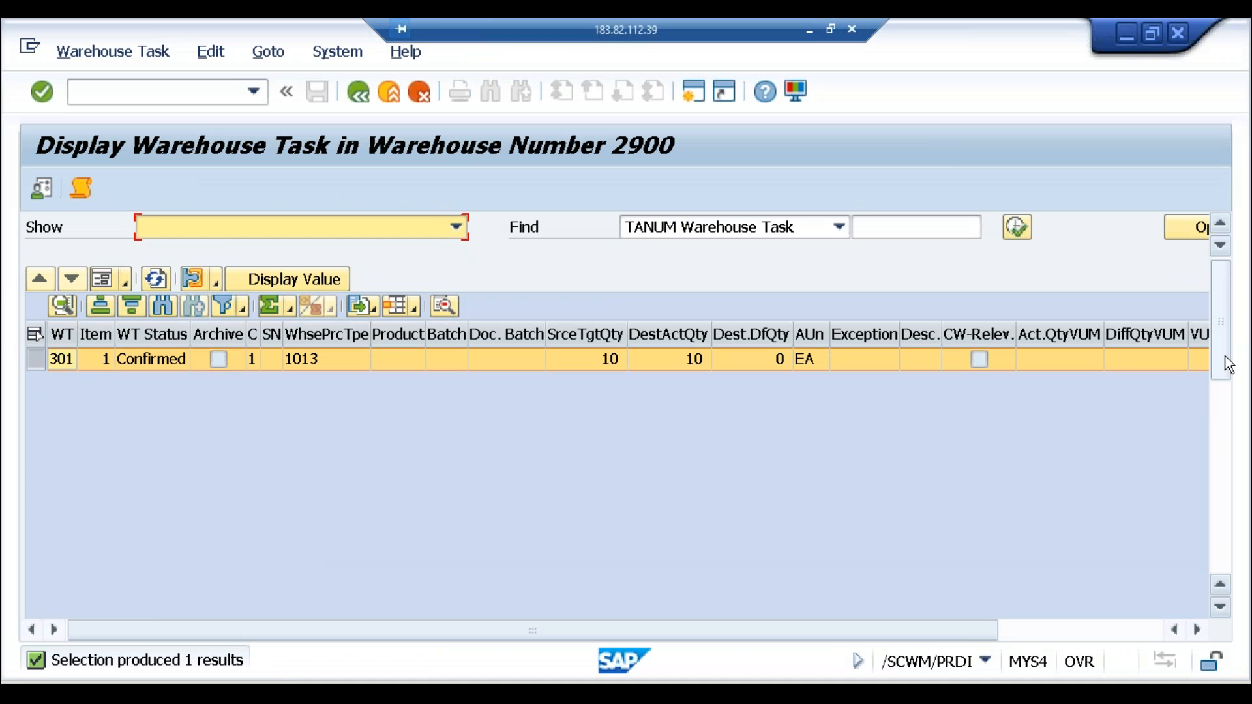
{"action": "left_click_drag", "start_coordinate": [1230, 377], "coordinate": [1233, 461]}
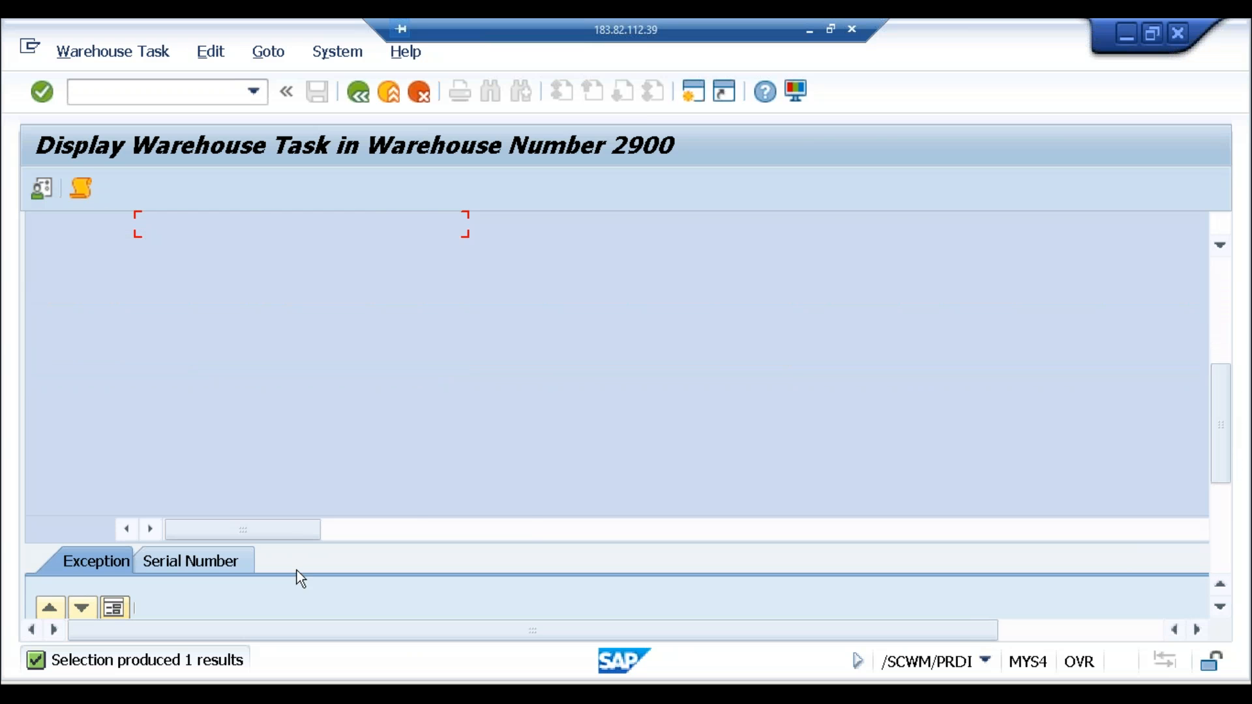
{"action": "left_click_drag", "start_coordinate": [287, 535], "coordinate": [523, 549]}
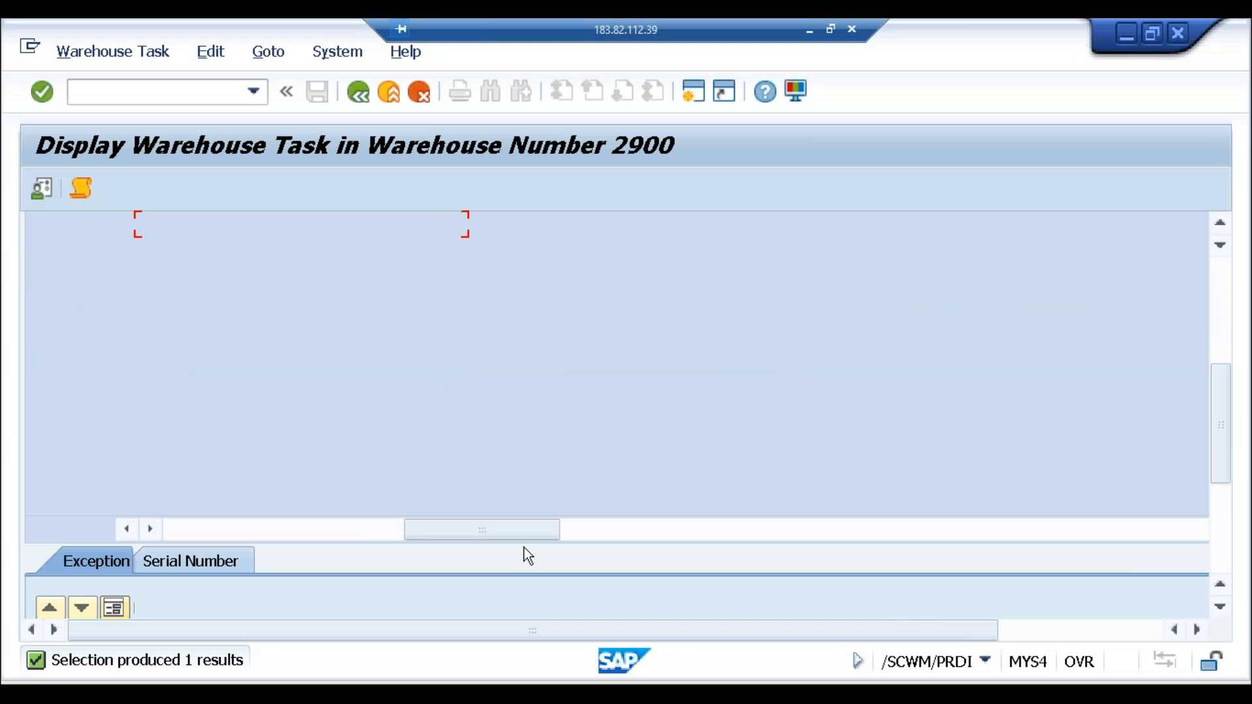
{"action": "mouse_move", "coordinate": [1219, 460]}
{"action": "left_mouse_down"}
{"action": "mouse_move", "coordinate": [1219, 378]}
{"action": "mouse_move", "coordinate": [1217, 467]}
{"action": "left_mouse_up"}
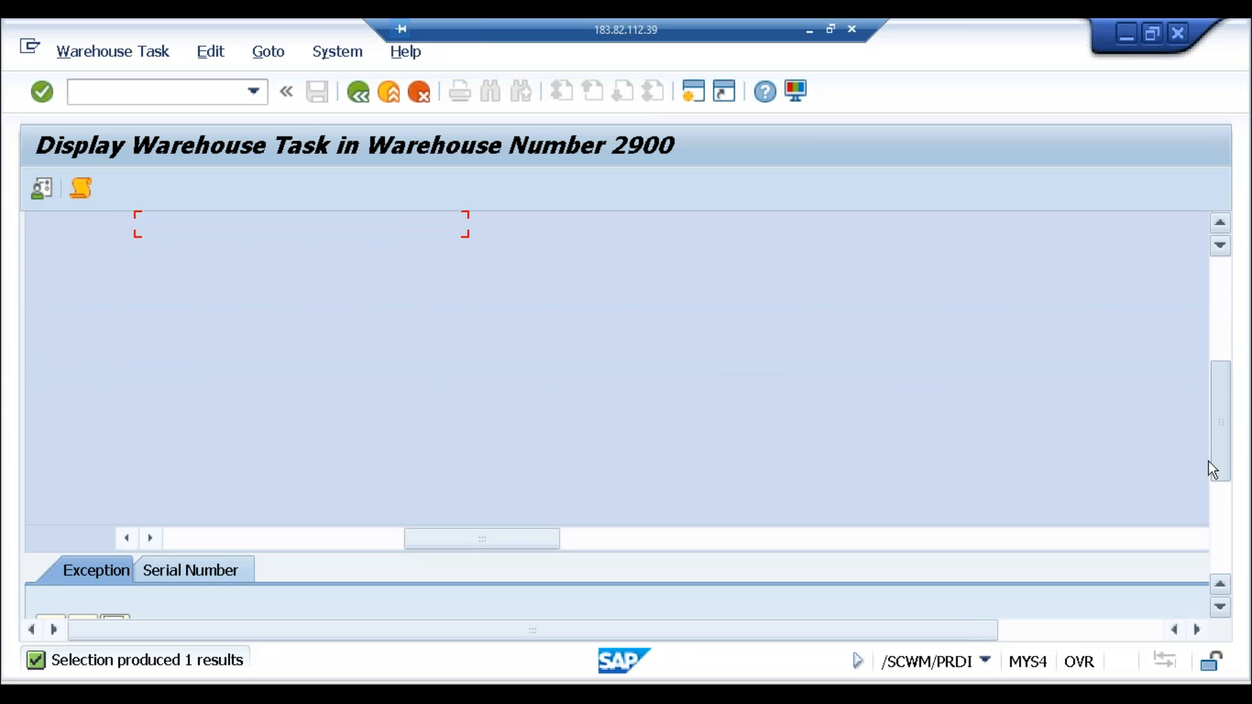
{"action": "left_click_drag", "start_coordinate": [488, 539], "coordinate": [420, 554]}
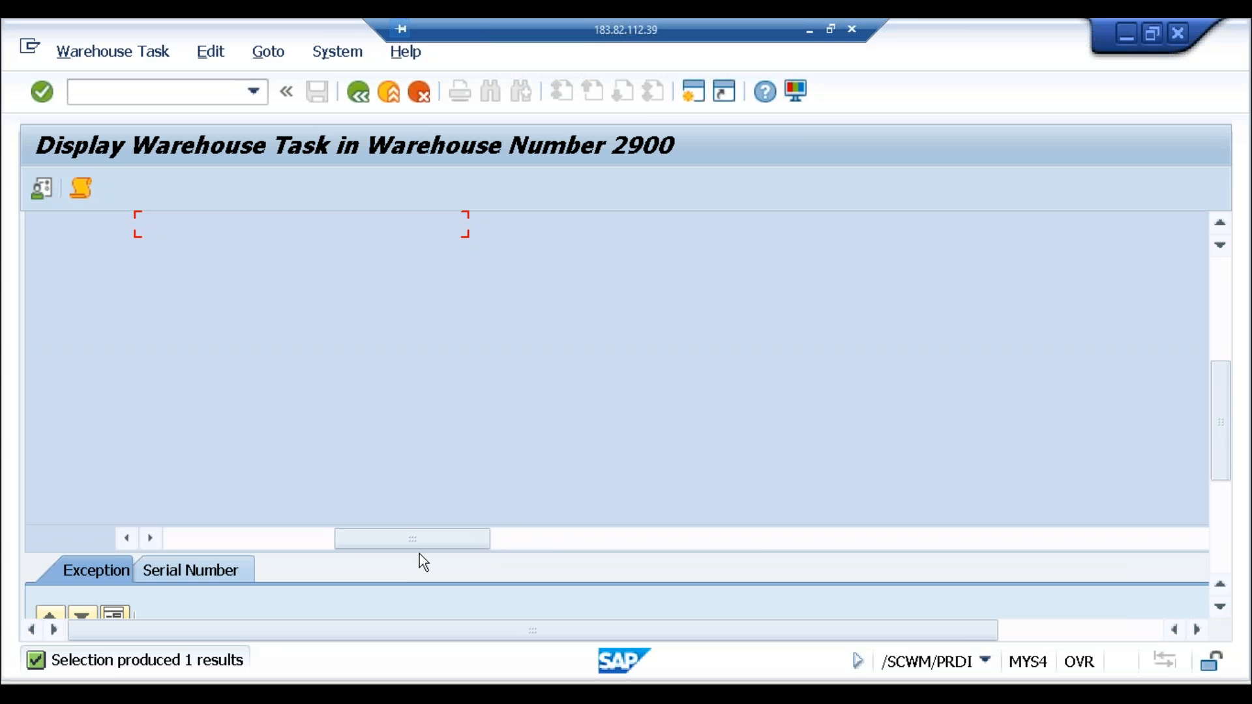
{"action": "left_click_drag", "start_coordinate": [1229, 471], "coordinate": [1216, 358]}
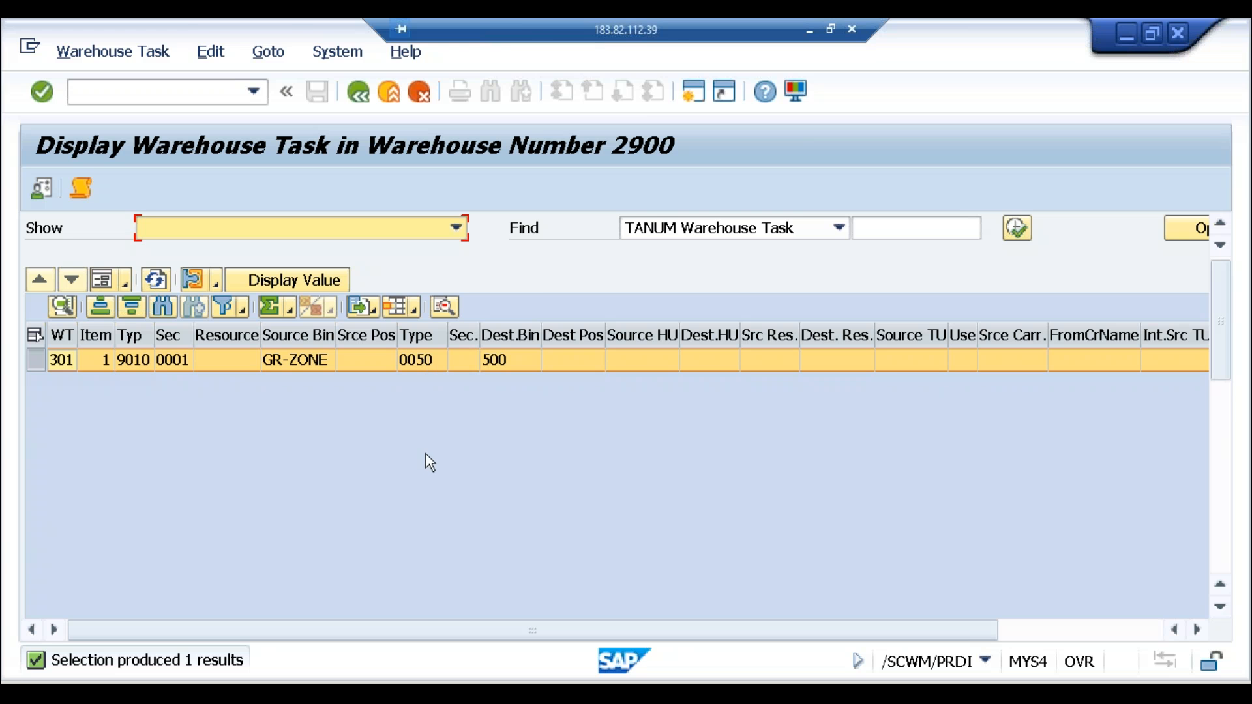
Return to the customizing session and open Specify Storage Type Search Sequence for Putaway under Storage Type Search.
{"action": "left_click", "coordinate": [268, 691]}
{"action": "left_click", "coordinate": [323, 620]}
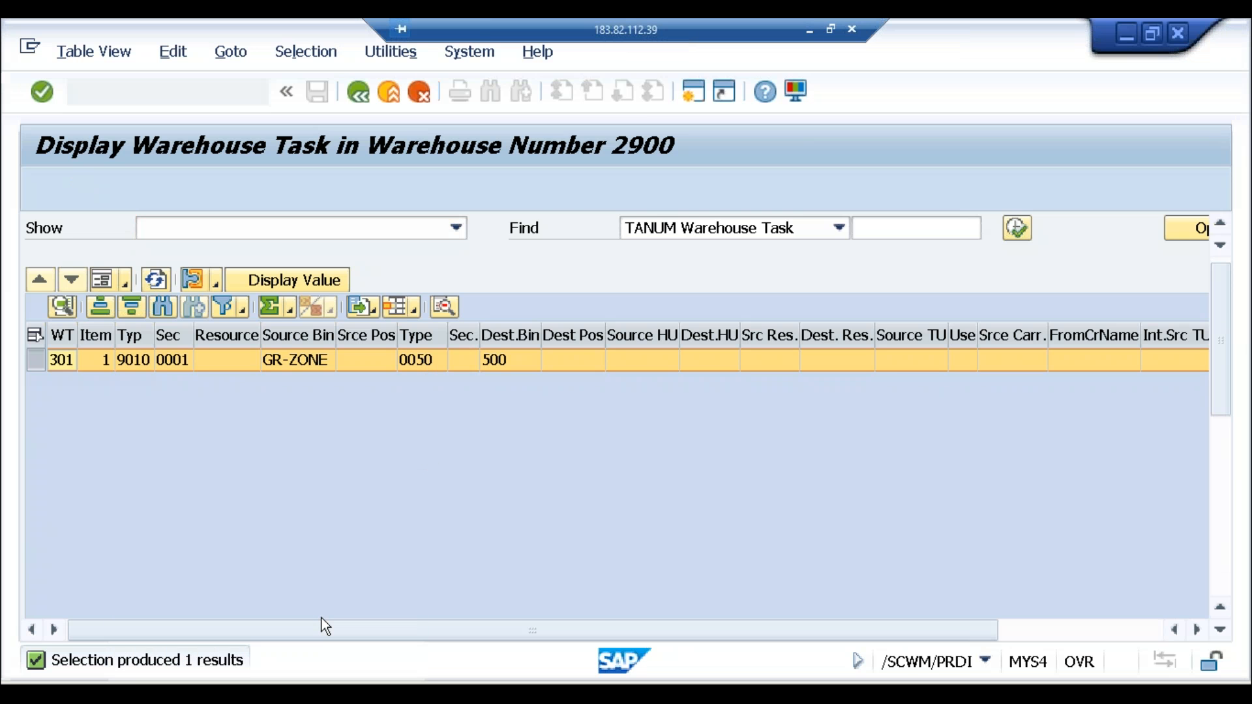
{"action": "left_click", "coordinate": [358, 97]}
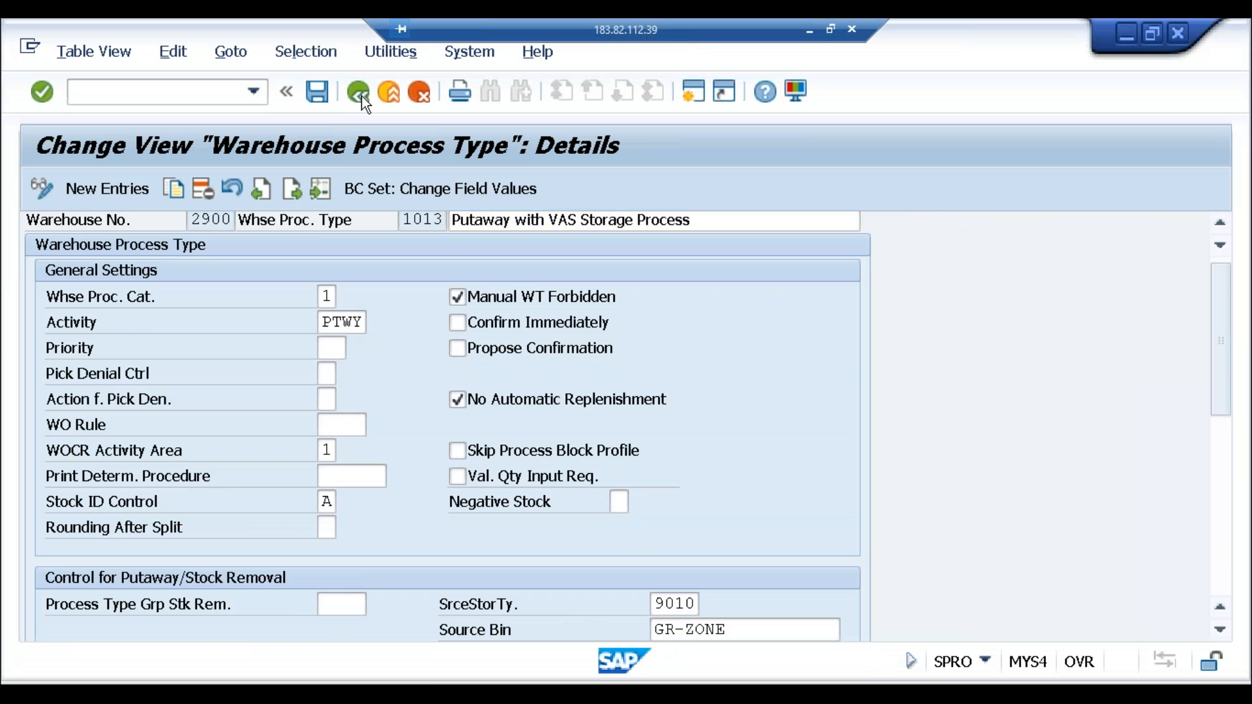
{"action": "left_click", "coordinate": [362, 96]}
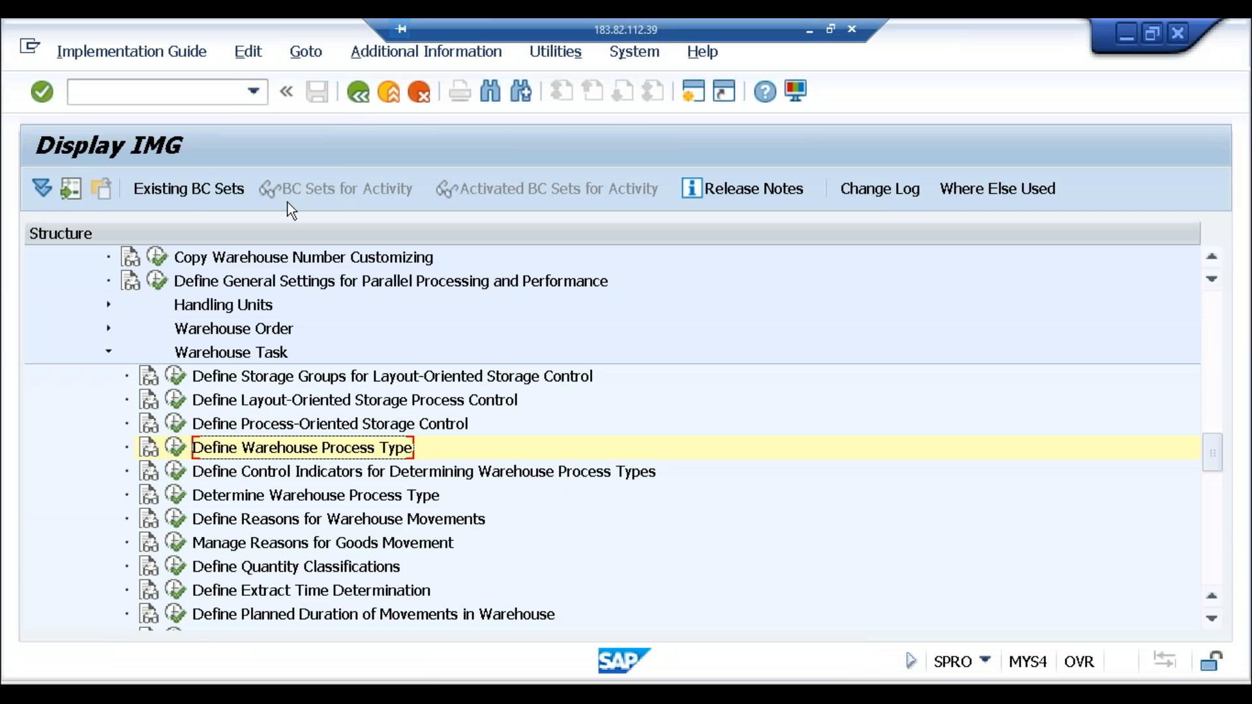
{"action": "scroll", "coordinate": [254, 479], "scroll_direction": "up", "scroll_amount": 5}
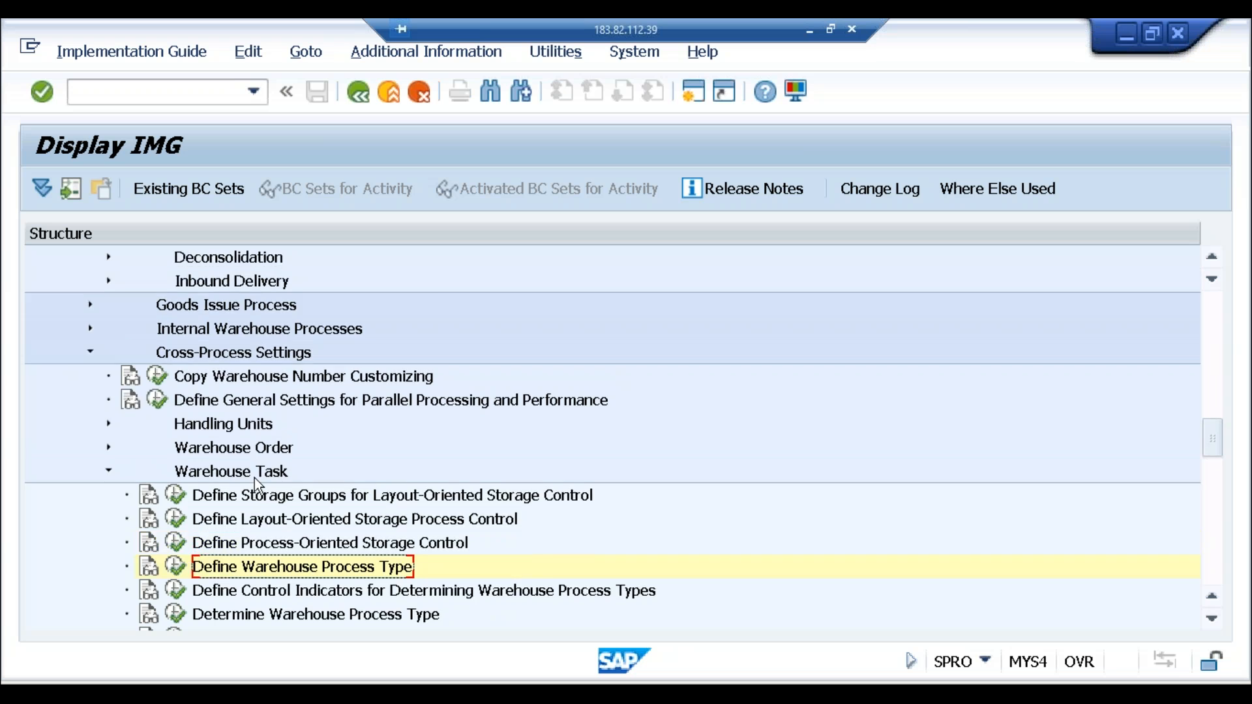
{"action": "scroll", "coordinate": [254, 478], "scroll_direction": "up", "scroll_amount": 4}
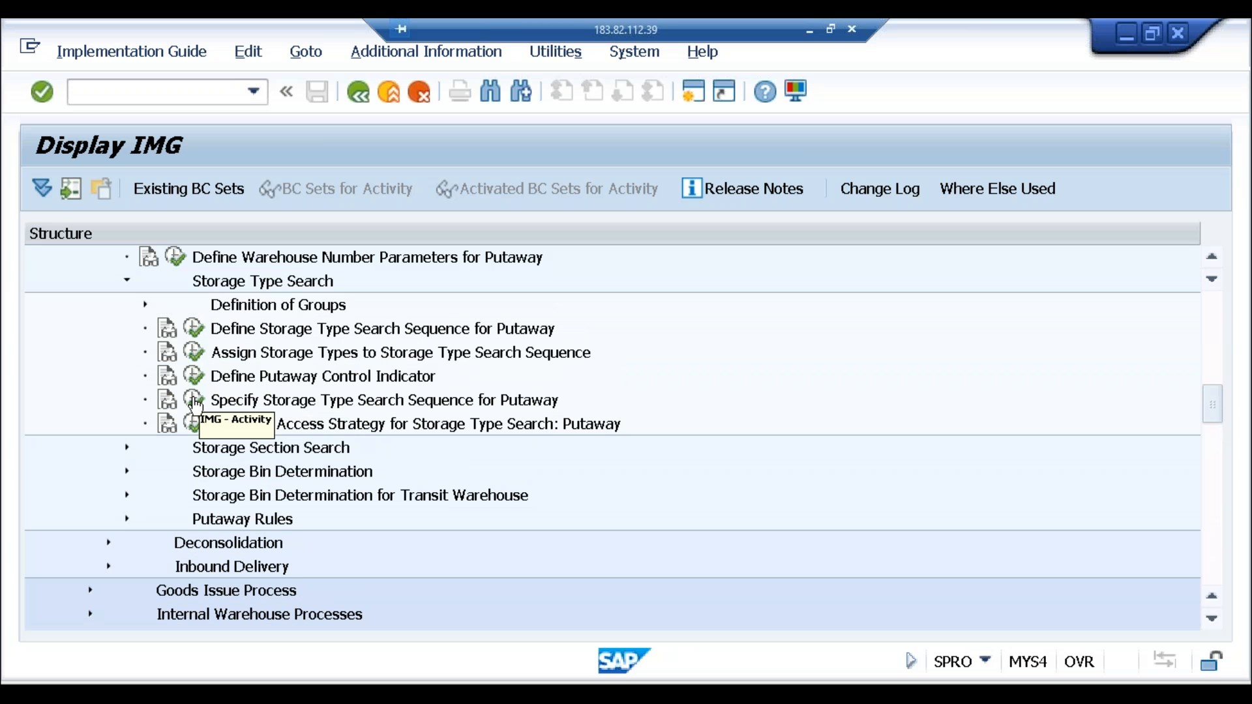
{"action": "left_click", "coordinate": [195, 401]}
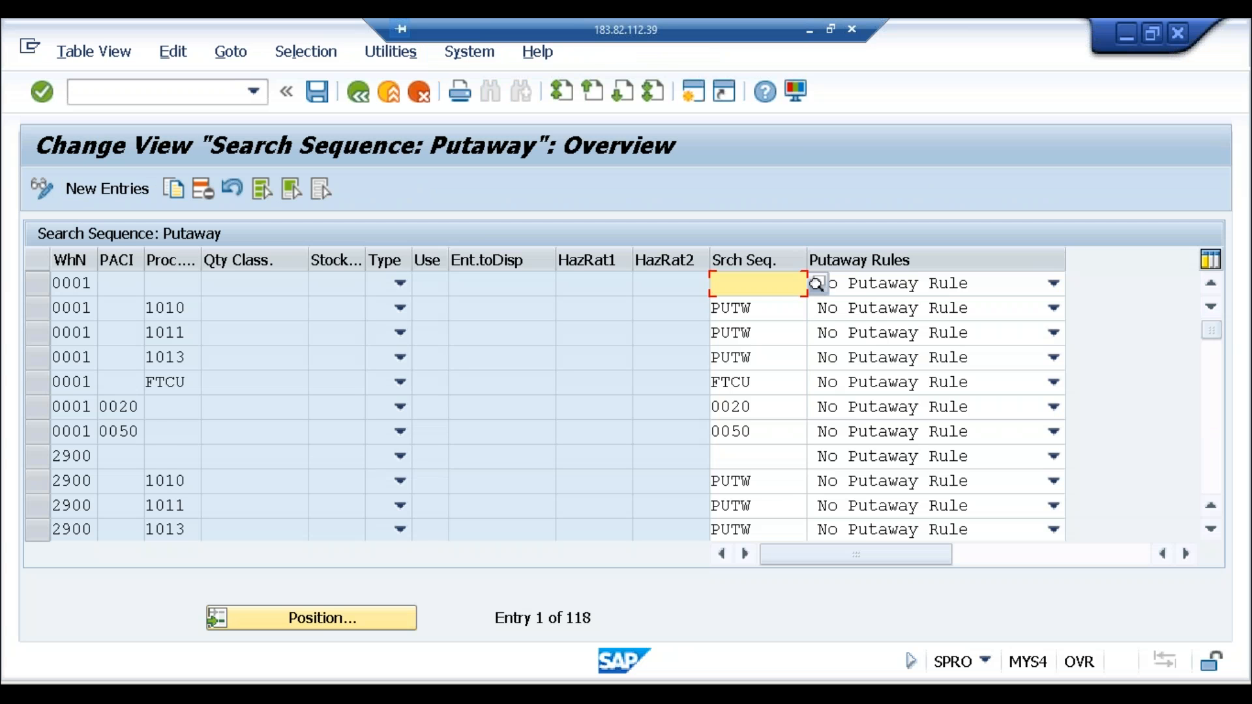
Examine the warehouse 2900 entry with putaway control indicator 0050 and its assigned search sequence.
{"action": "left_click", "coordinate": [124, 432]}
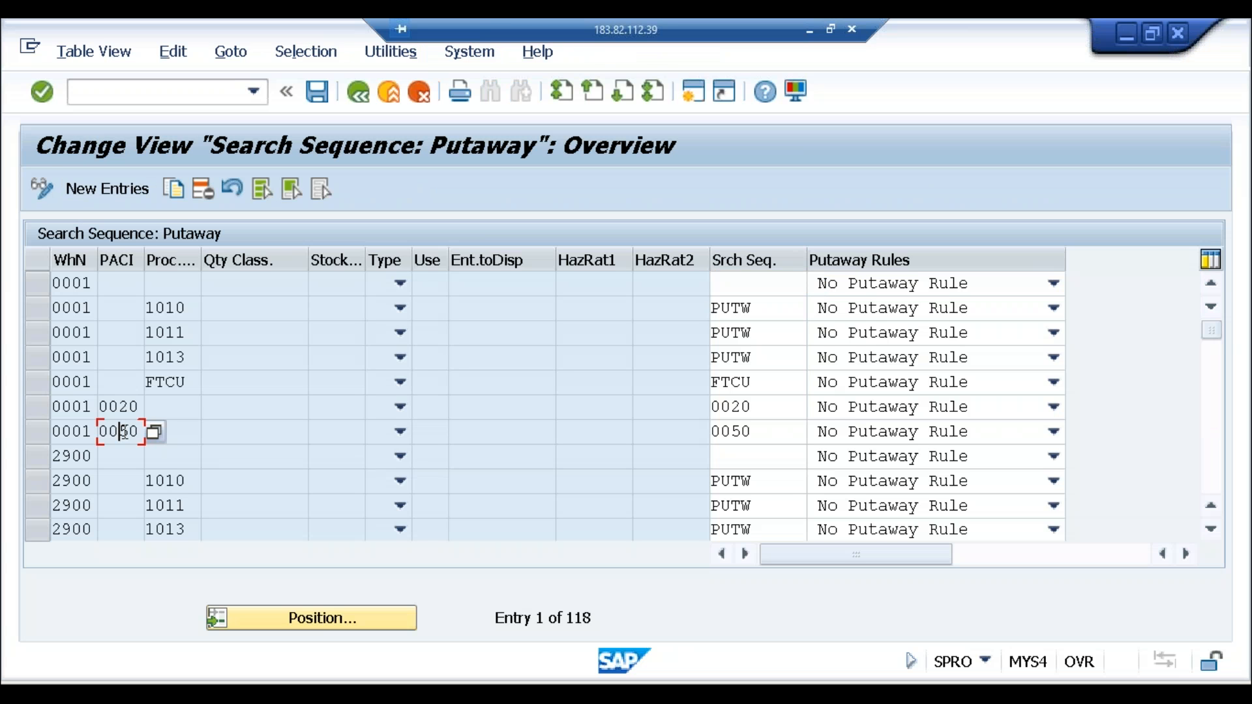
{"action": "scroll", "coordinate": [140, 515], "scroll_direction": "down", "scroll_amount": 1}
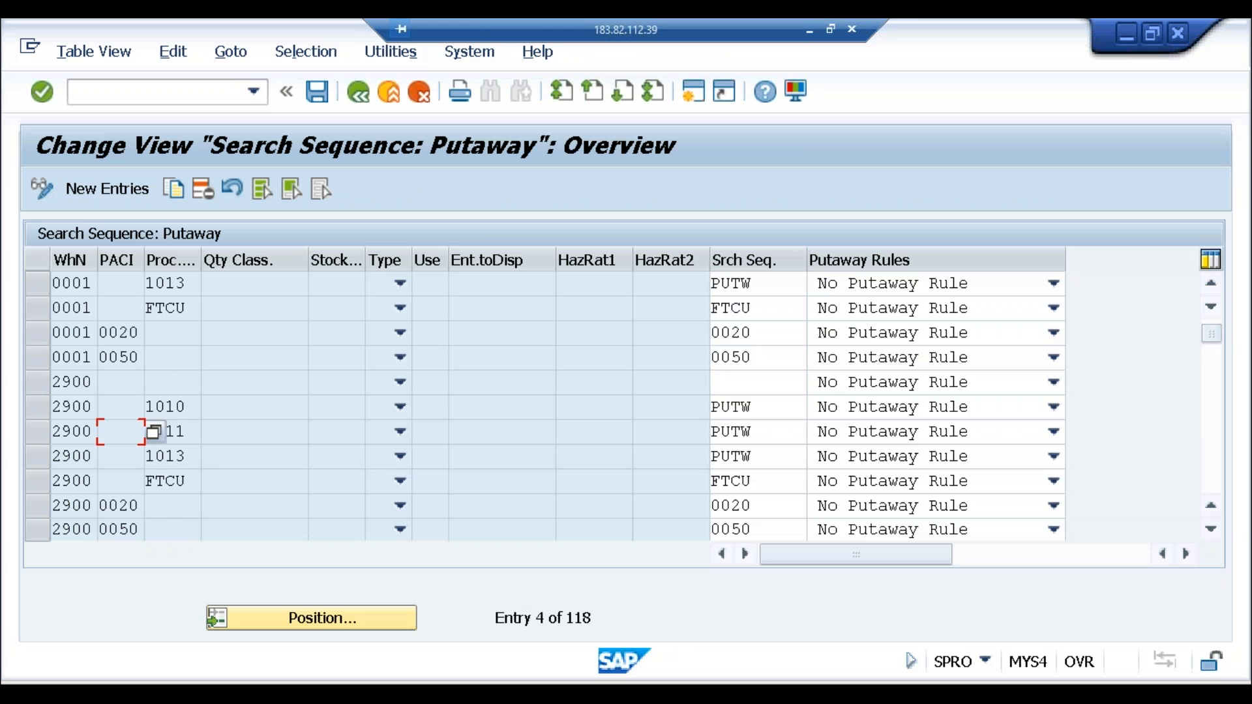
{"action": "left_click", "coordinate": [132, 529]}
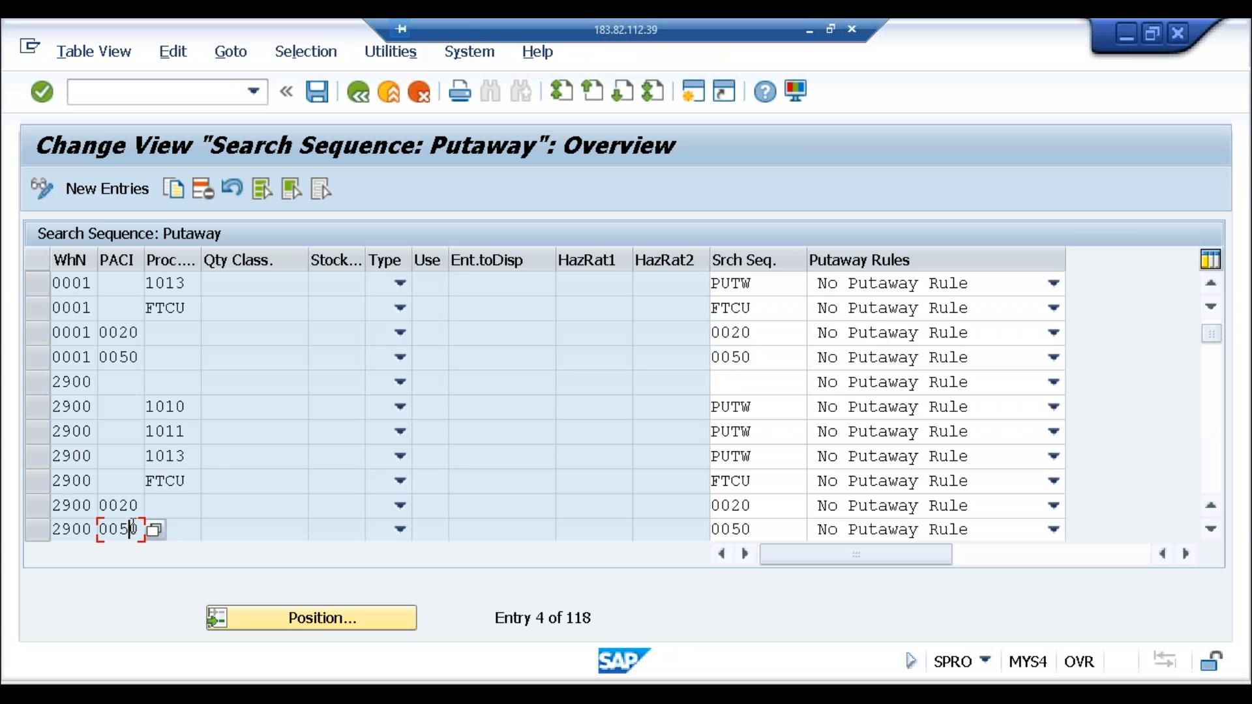
{"action": "left_click", "coordinate": [62, 529]}
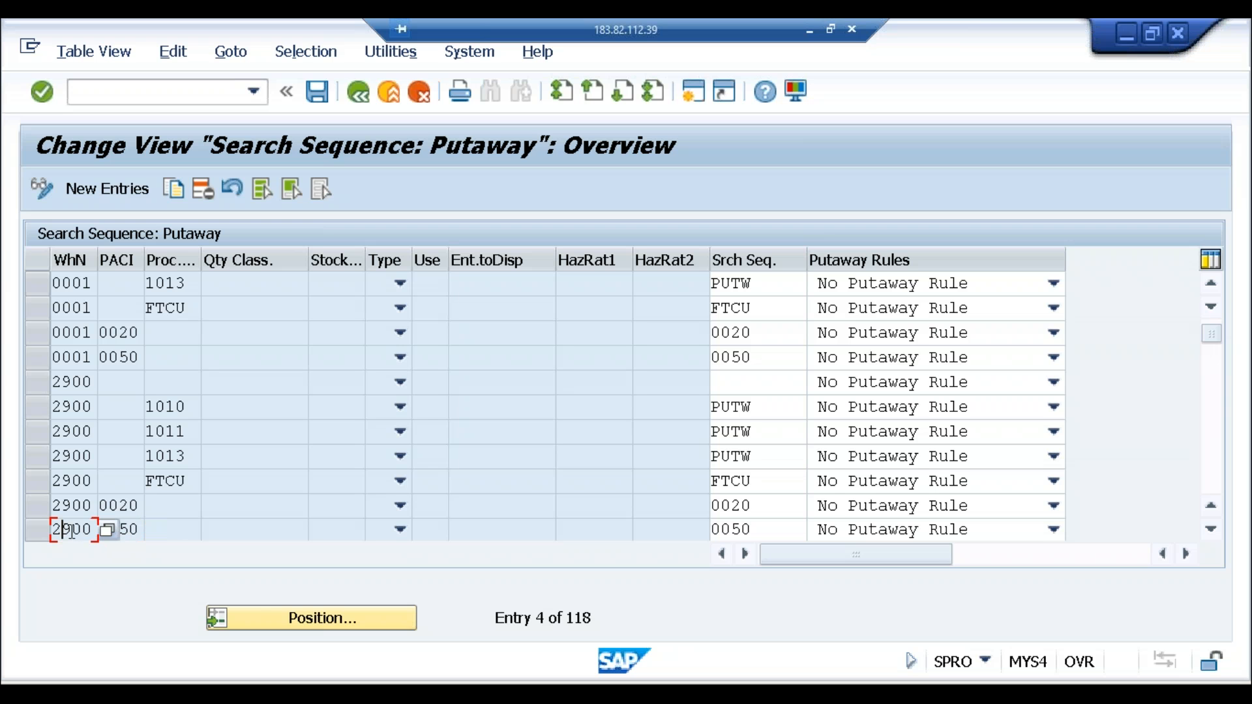
{"action": "left_click", "coordinate": [132, 529]}
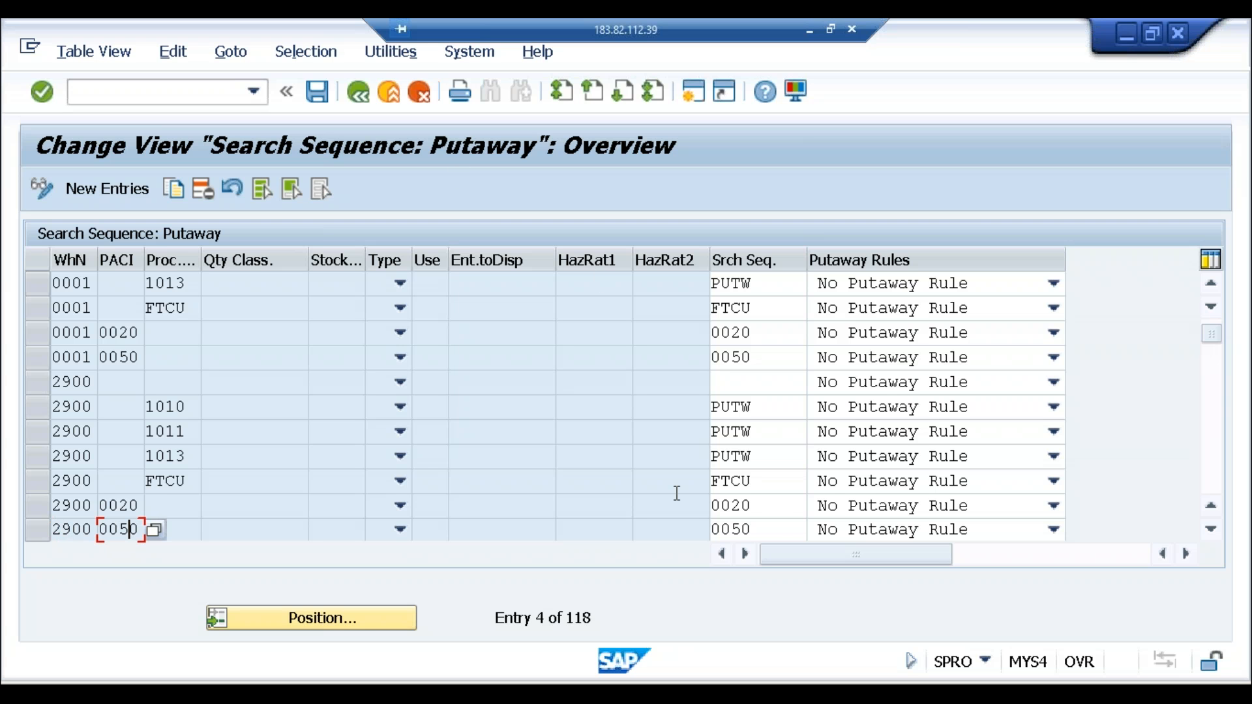
{"action": "left_click", "coordinate": [791, 524]}
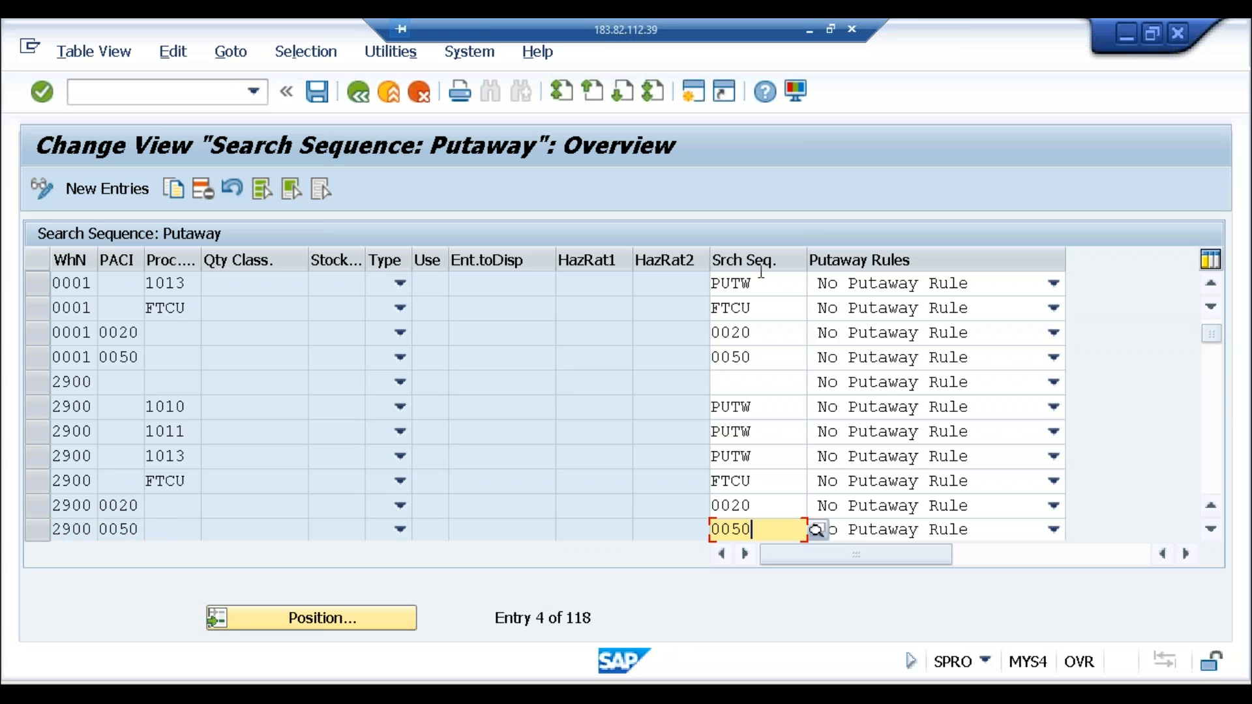
Open Assign Storage Types to Storage Type Search Sequence and check the storage type assigned to search sequence 0050 in warehouse 2900.
{"action": "left_click", "coordinate": [365, 92]}
{"action": "left_click", "coordinate": [195, 353]}
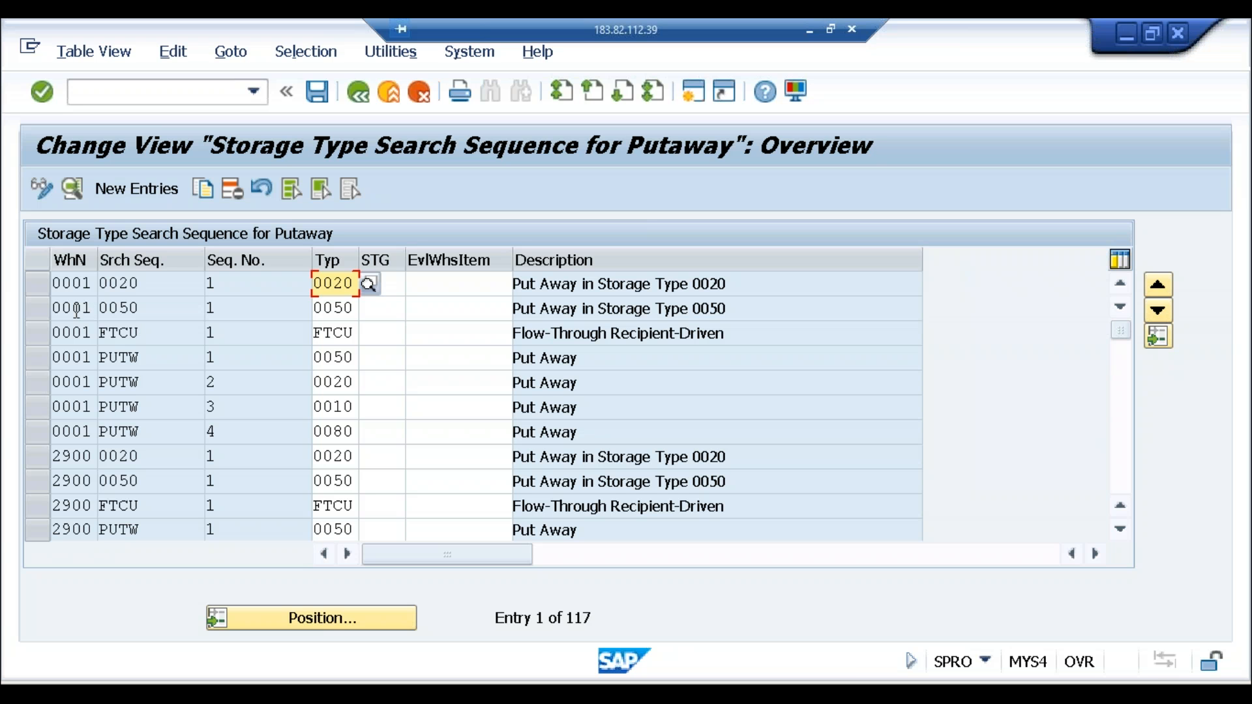
{"action": "left_click", "coordinate": [173, 486]}
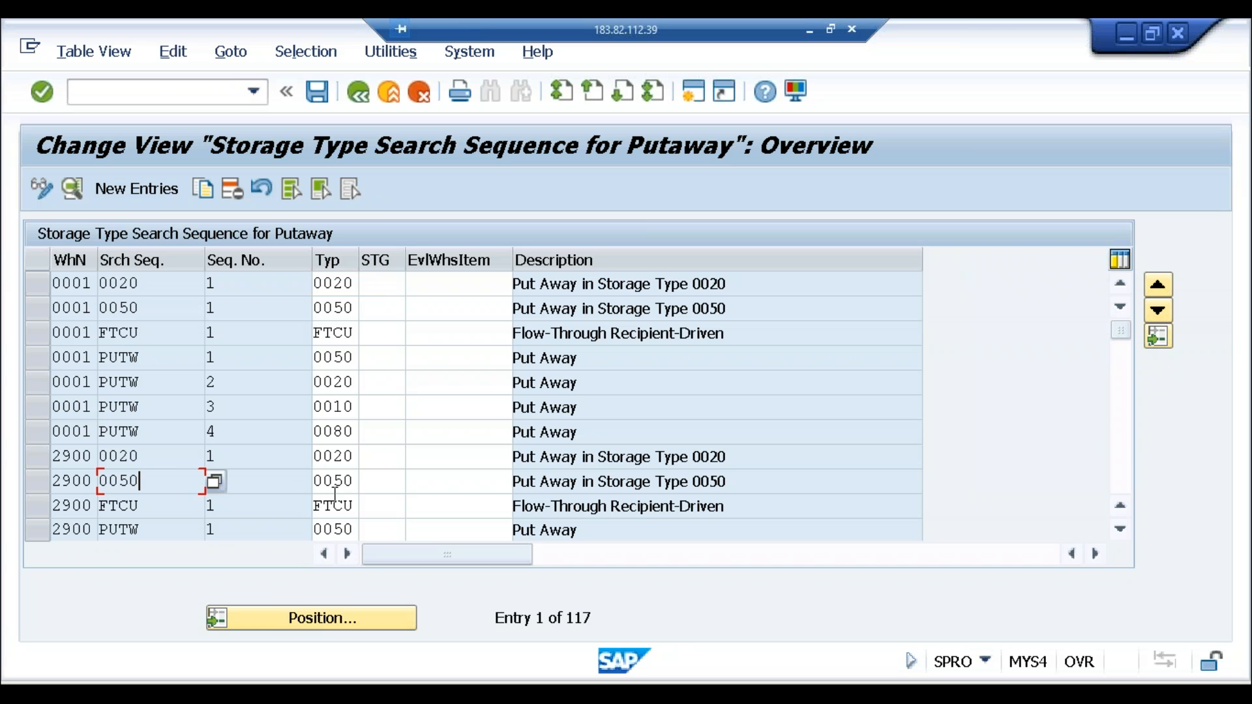
{"action": "left_click", "coordinate": [351, 480]}
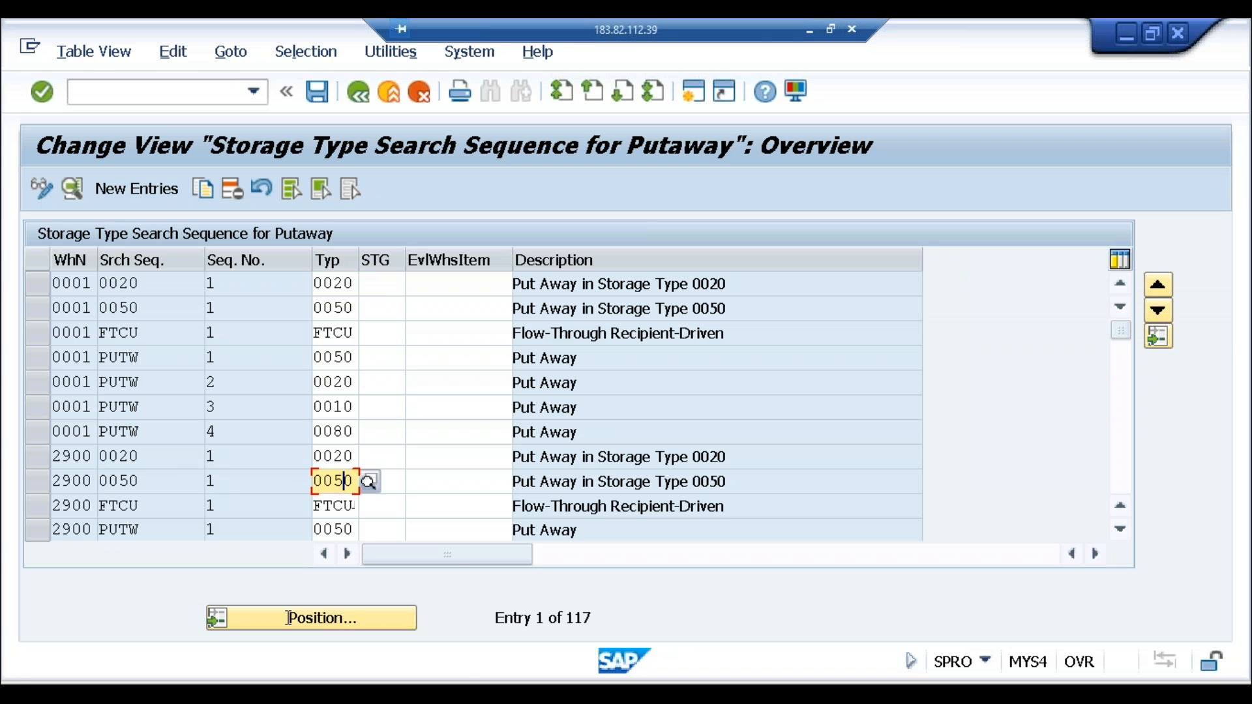
Switch to the warehouse task display and open the warehouse order linked to the selected warehouse task.
{"action": "left_click", "coordinate": [288, 690]}
{"action": "left_click", "coordinate": [289, 663]}
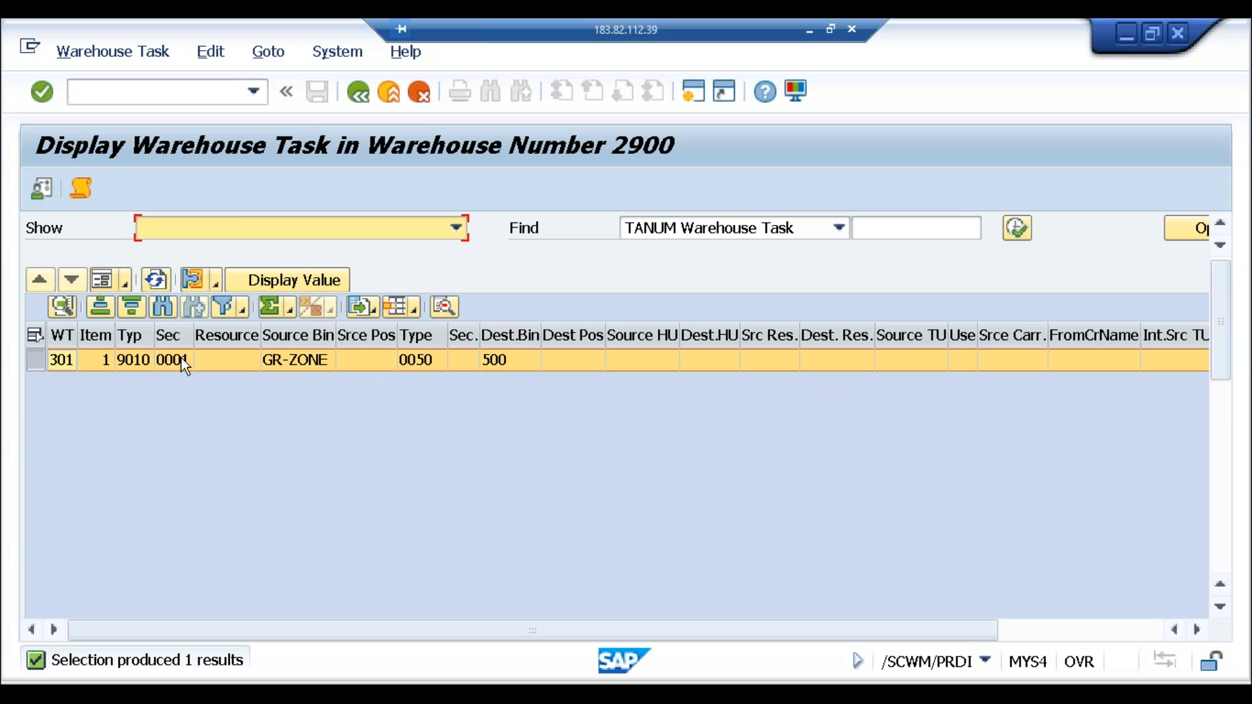
{"action": "left_click", "coordinate": [216, 283]}
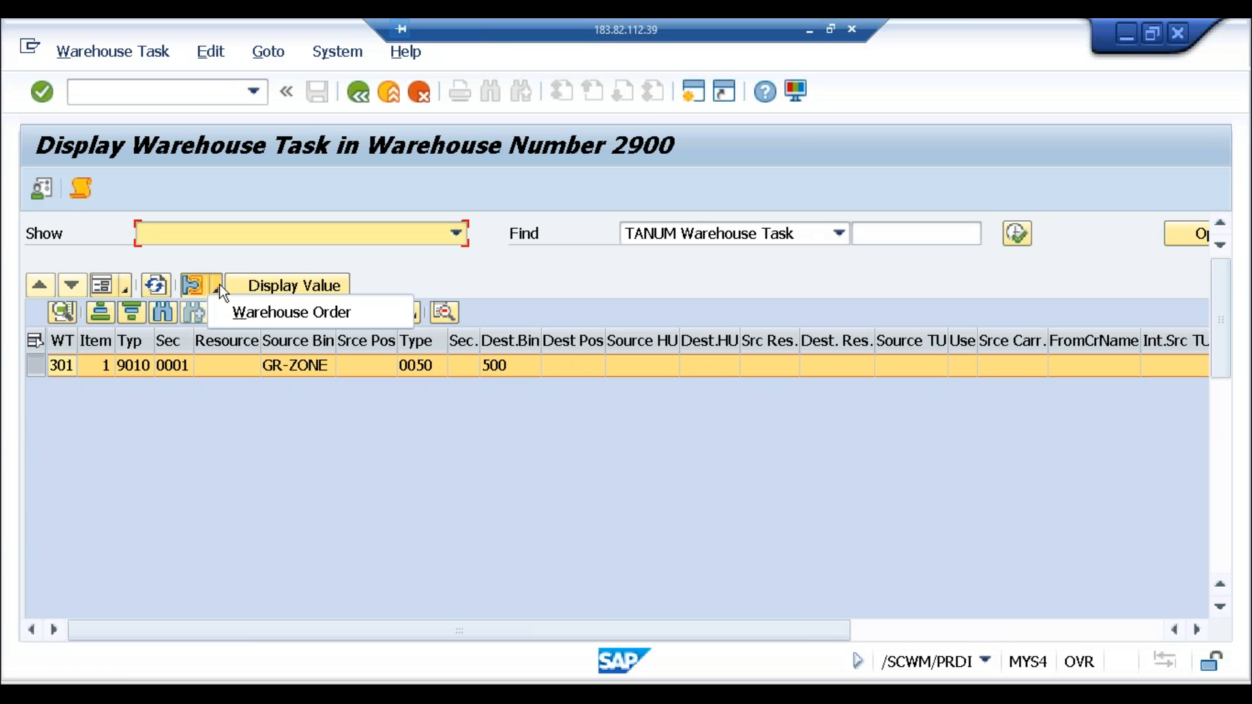
{"action": "left_click", "coordinate": [279, 314]}
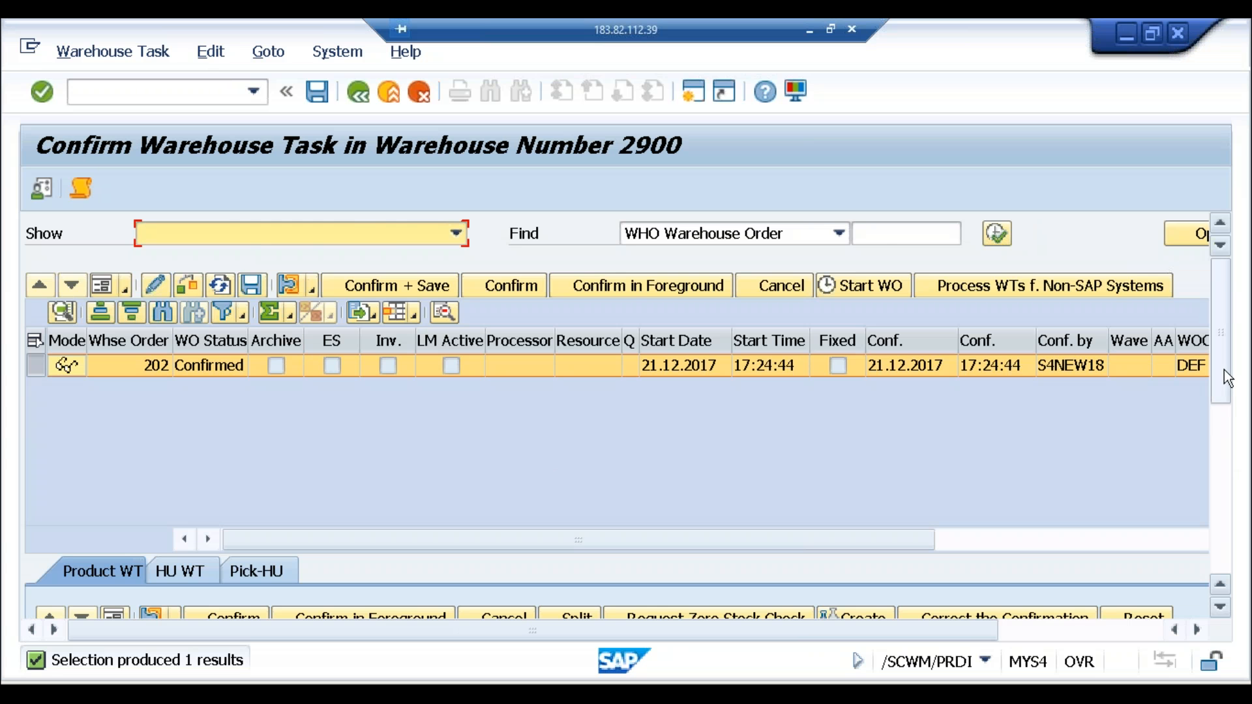
Examine the warehouse order's status and its product warehouse task details, and return to the inbound delivery.
{"action": "left_click_drag", "start_coordinate": [1224, 370], "coordinate": [1227, 415]}
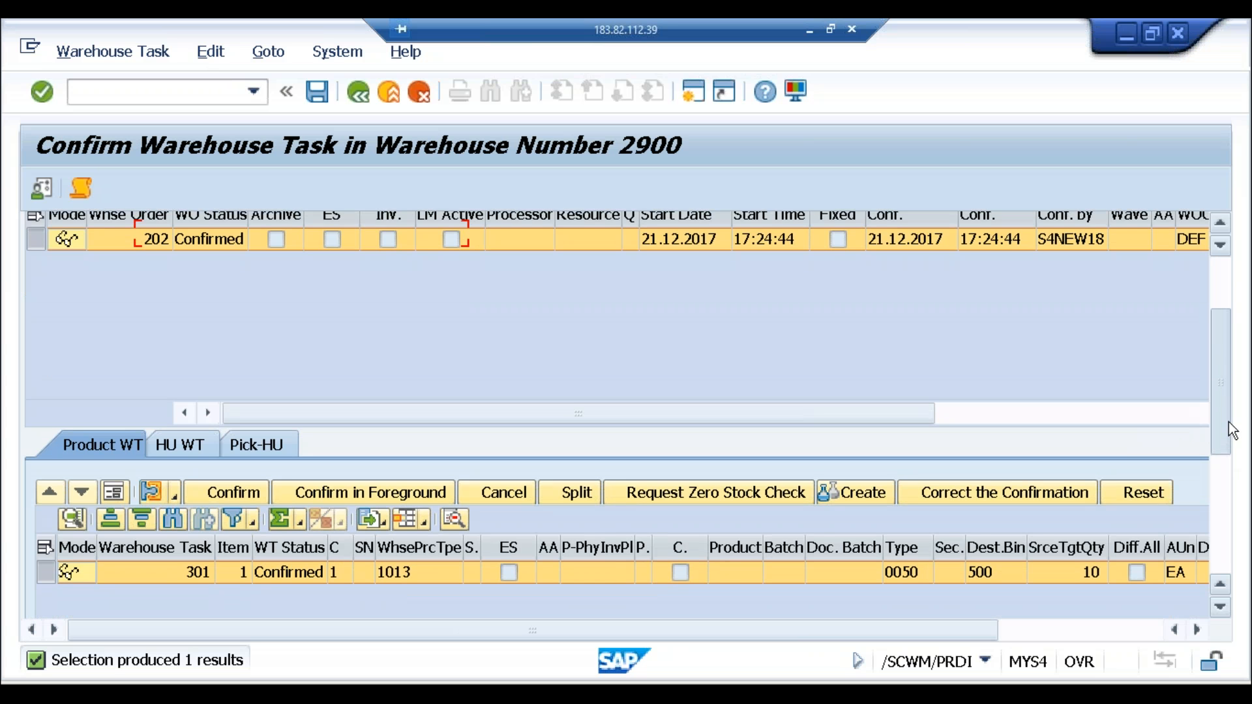
{"action": "left_click_drag", "start_coordinate": [1227, 413], "coordinate": [1222, 401]}
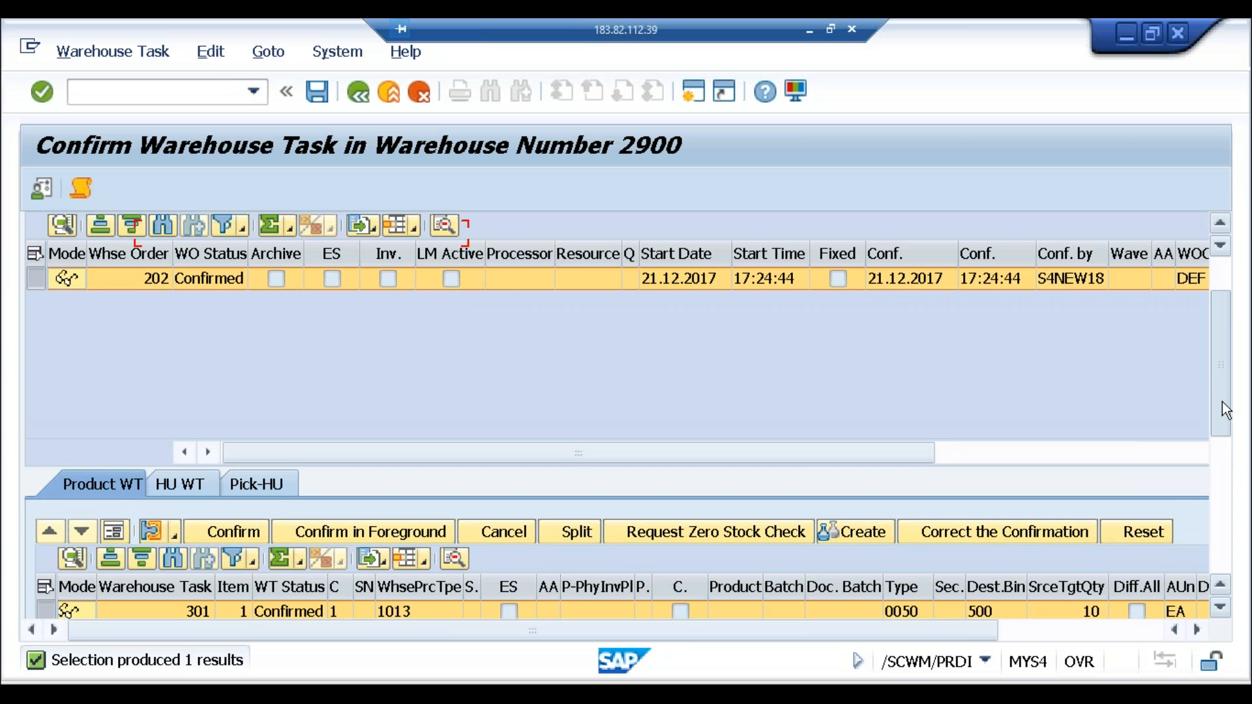
{"action": "left_click_drag", "start_coordinate": [1223, 402], "coordinate": [1223, 406]}
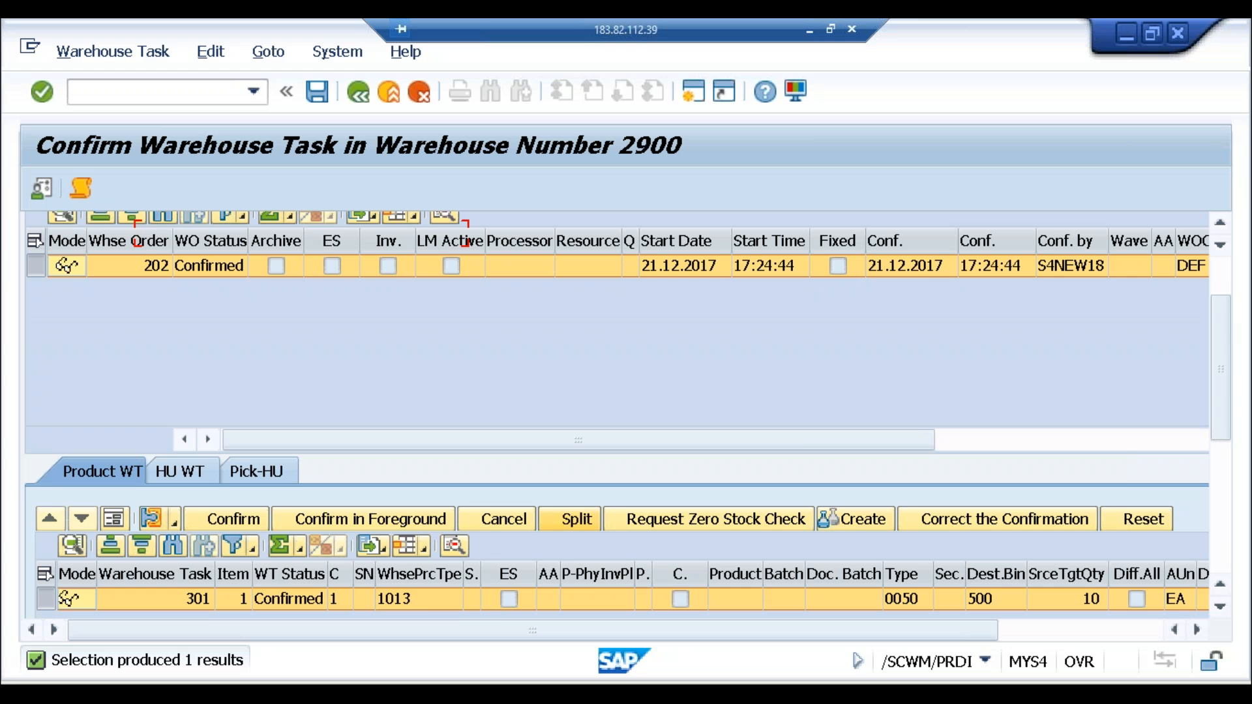
{"action": "scroll", "coordinate": [613, 412], "scroll_direction": "up", "scroll_amount": 1}
{"action": "scroll", "coordinate": [614, 413], "scroll_direction": "up", "scroll_amount": 3}
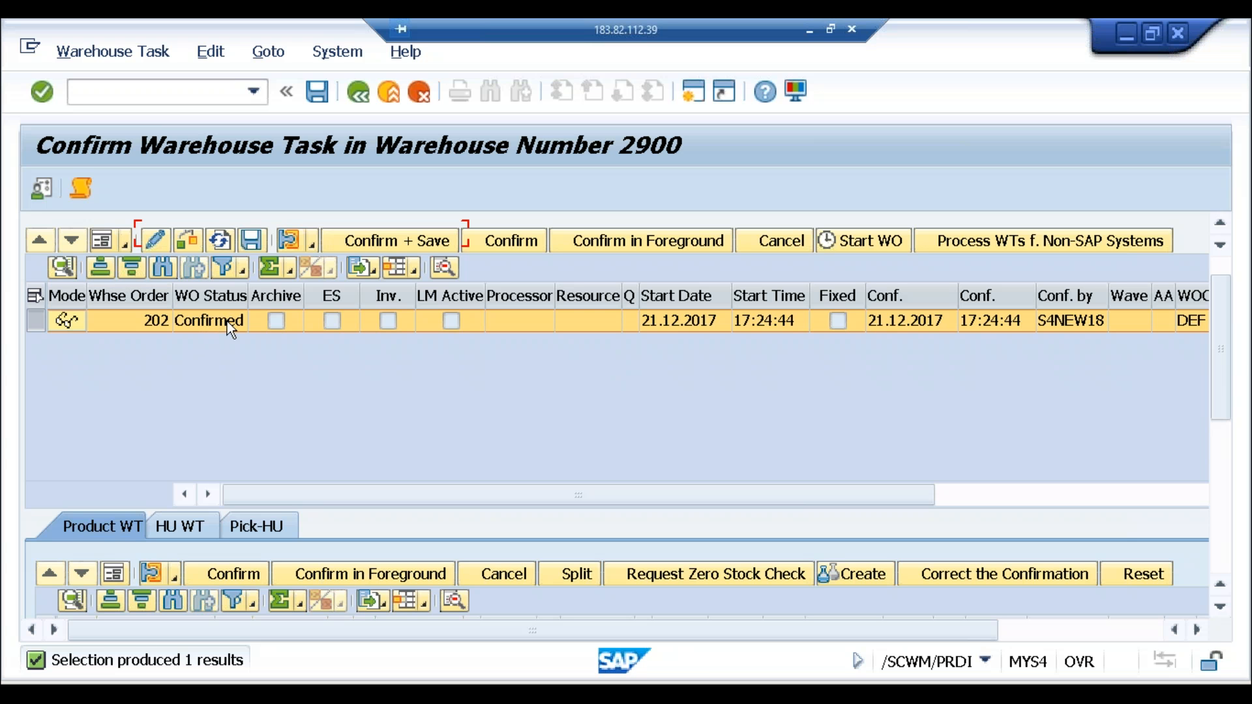
{"action": "left_click", "coordinate": [357, 99]}
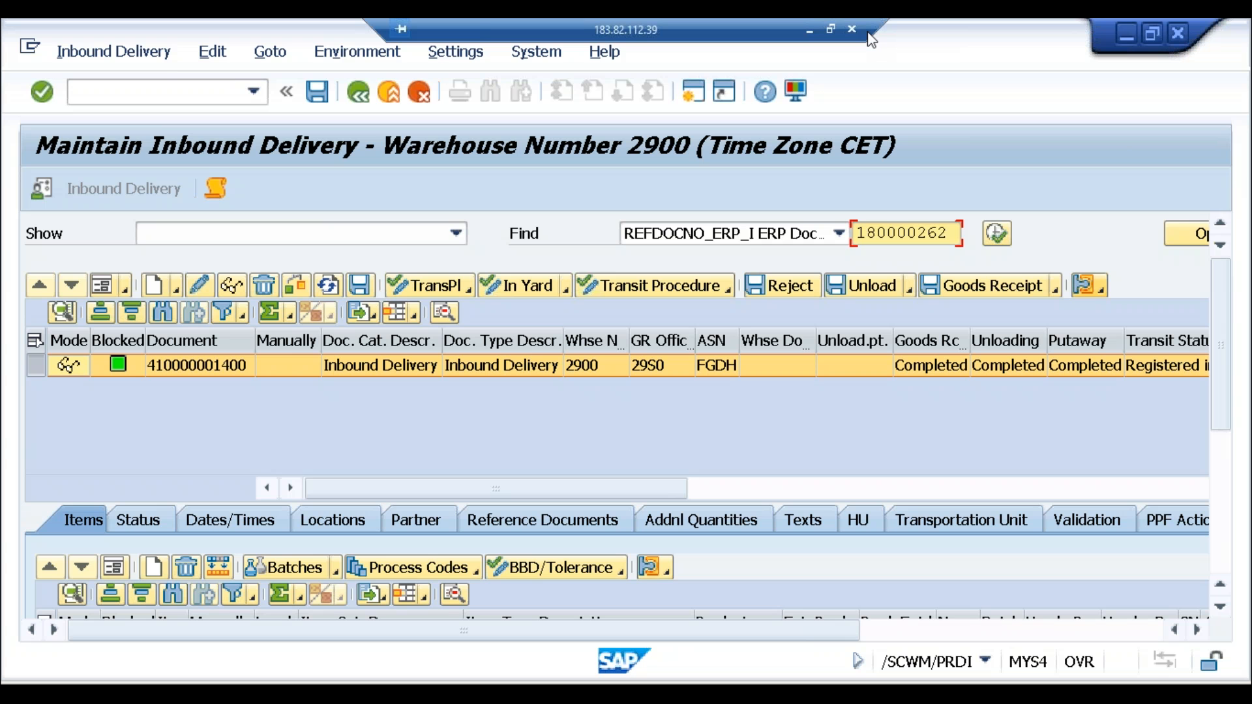
Switch to Adobe Acrobat Reader and bring up the document showing the Storage Type Determination slide.
{"action": "left_click", "coordinate": [166, 57]}
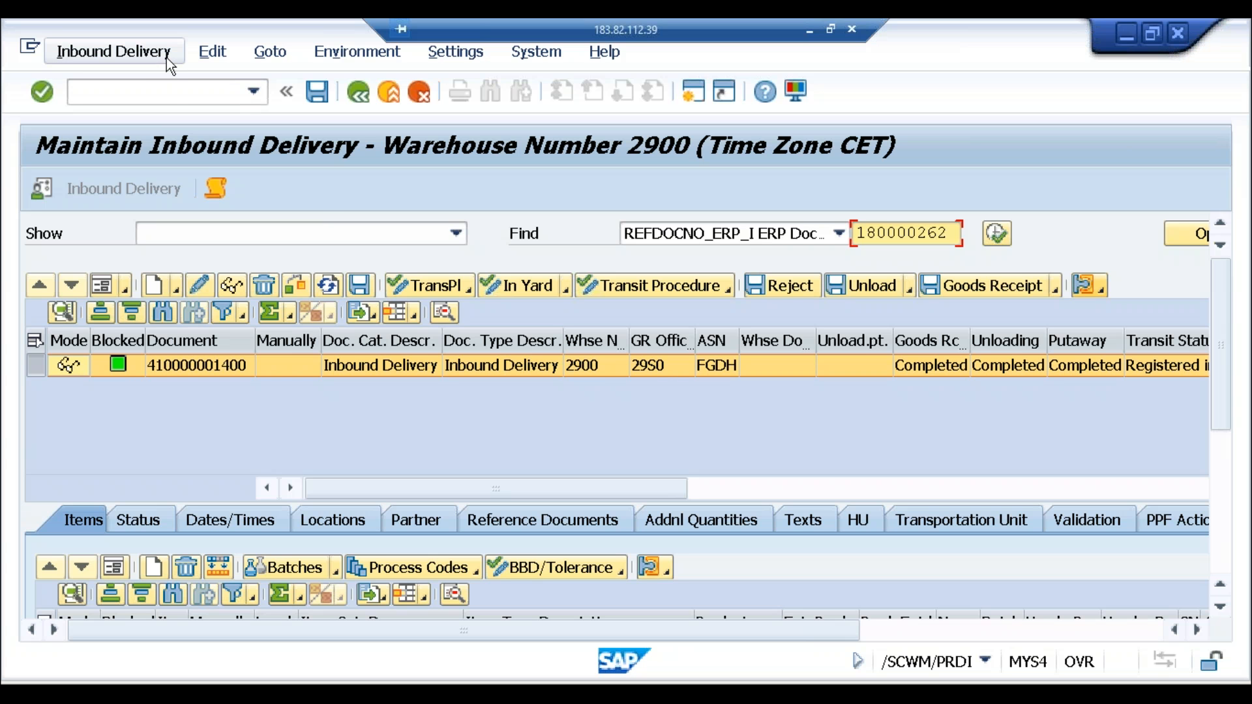
{"action": "mouse_move", "coordinate": [173, 115]}
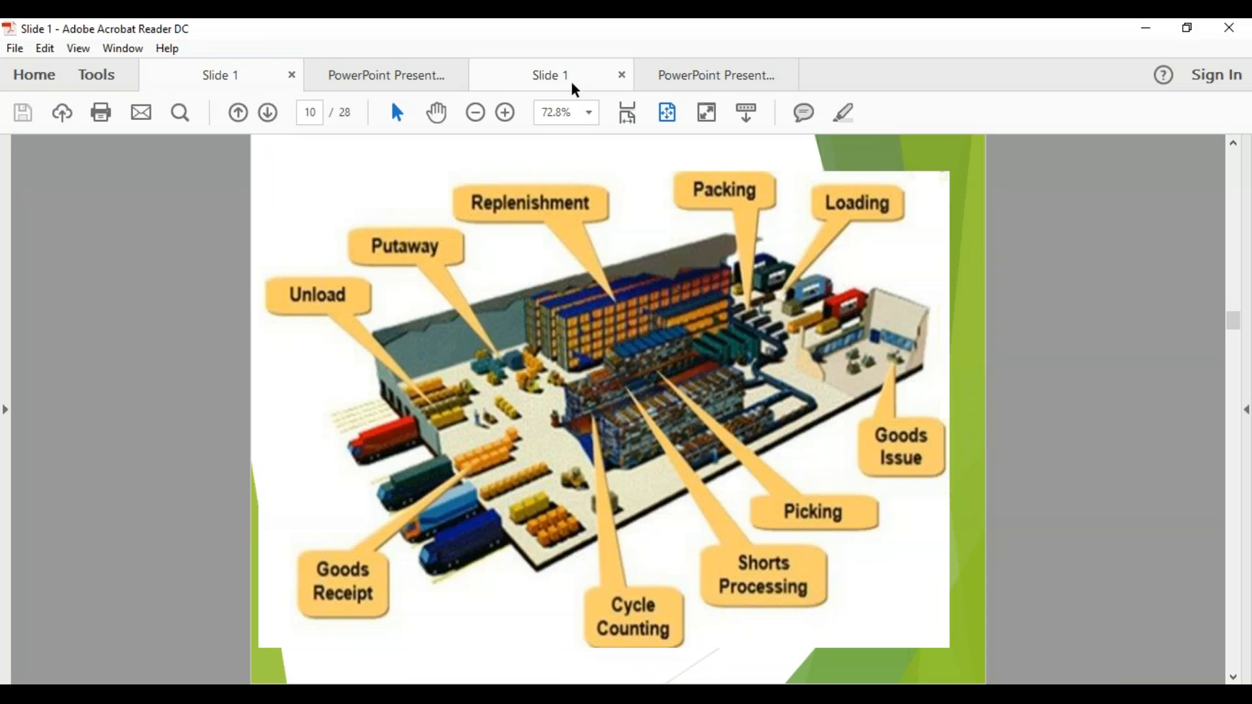
{"action": "left_click", "coordinate": [574, 81]}
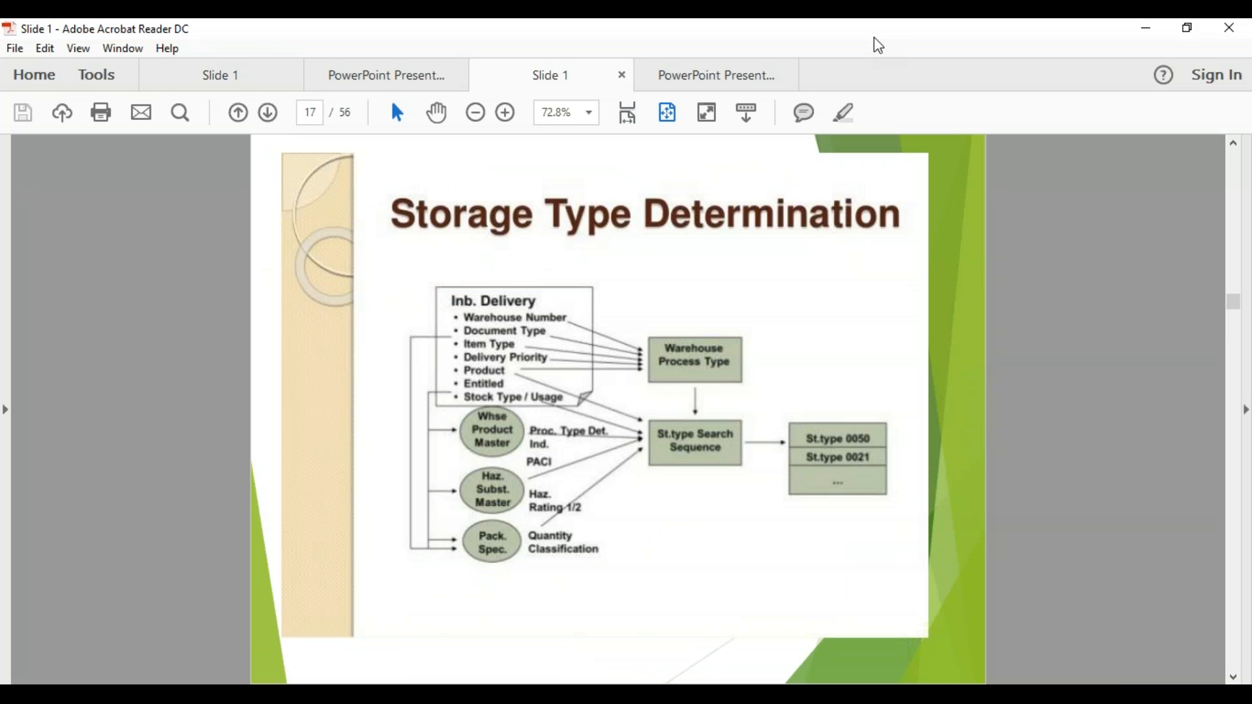